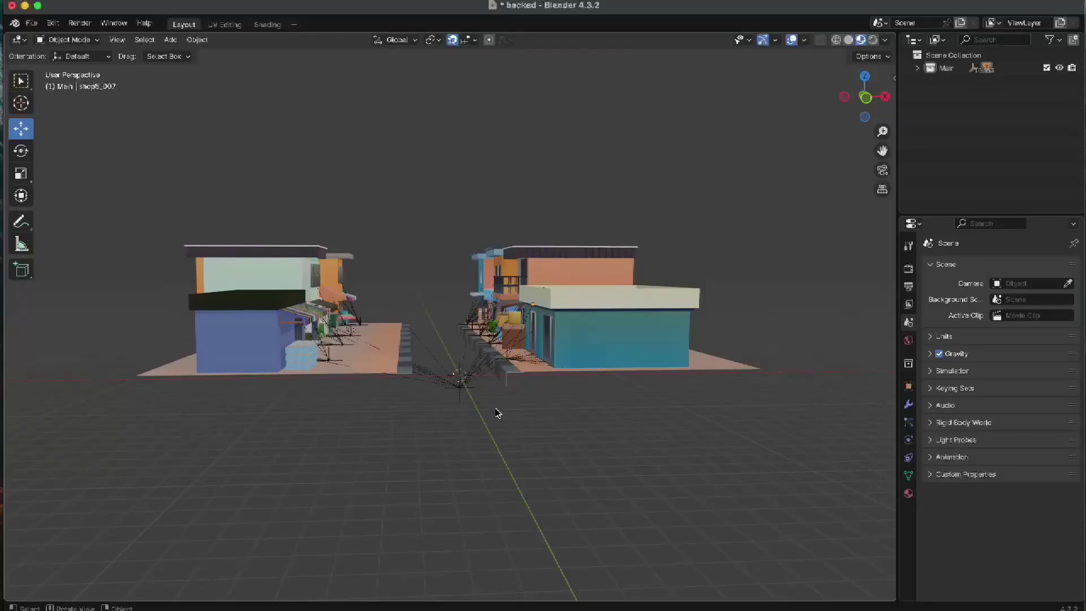
Examine the street scene's shops, awnings, props and pavements from both ends and from the sides.
middle_drag(495, 412, 532, 423)
scroll(501, 343, down, 4)
middle_drag(501, 345, 532, 379)
scroll(425, 383, up, 4)
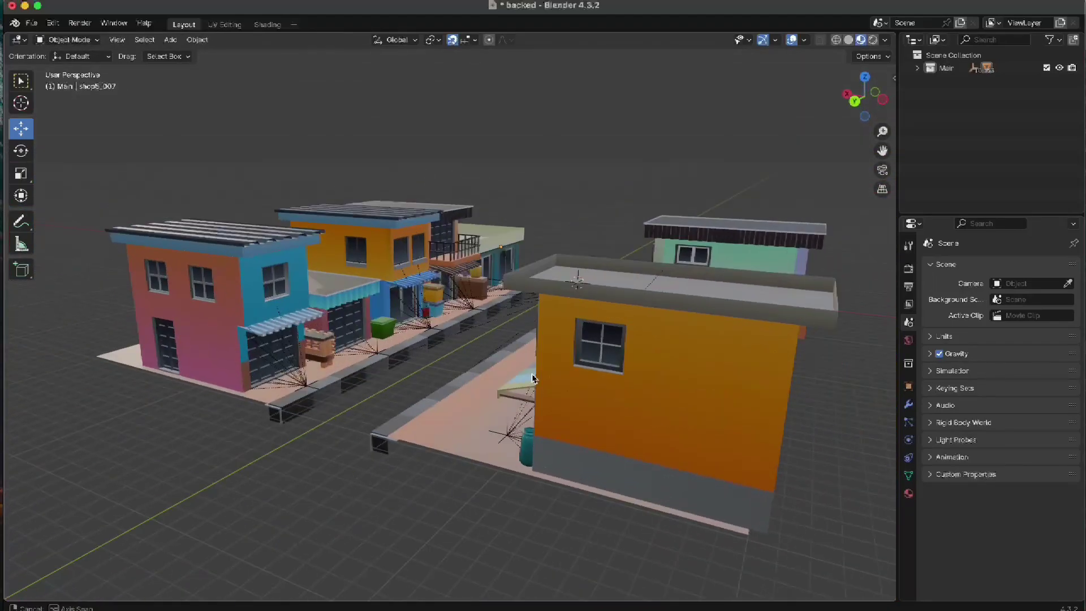
middle_drag(675, 429, 578, 424)
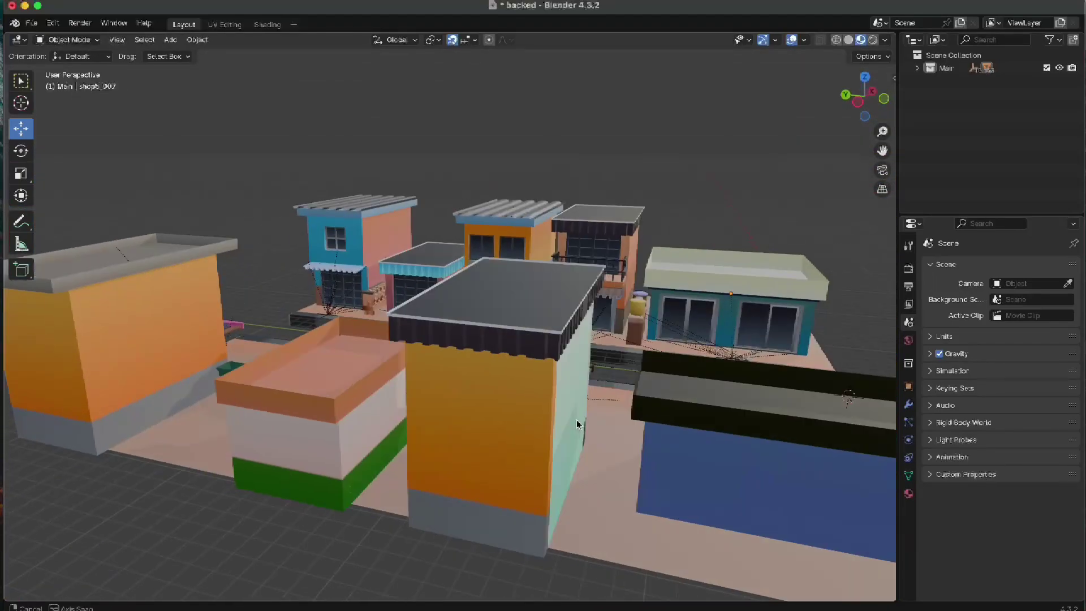
mouse_move(664, 447)
middle_down()
mouse_move(650, 450)
mouse_move(684, 455)
mouse_move(664, 457)
middle_up()
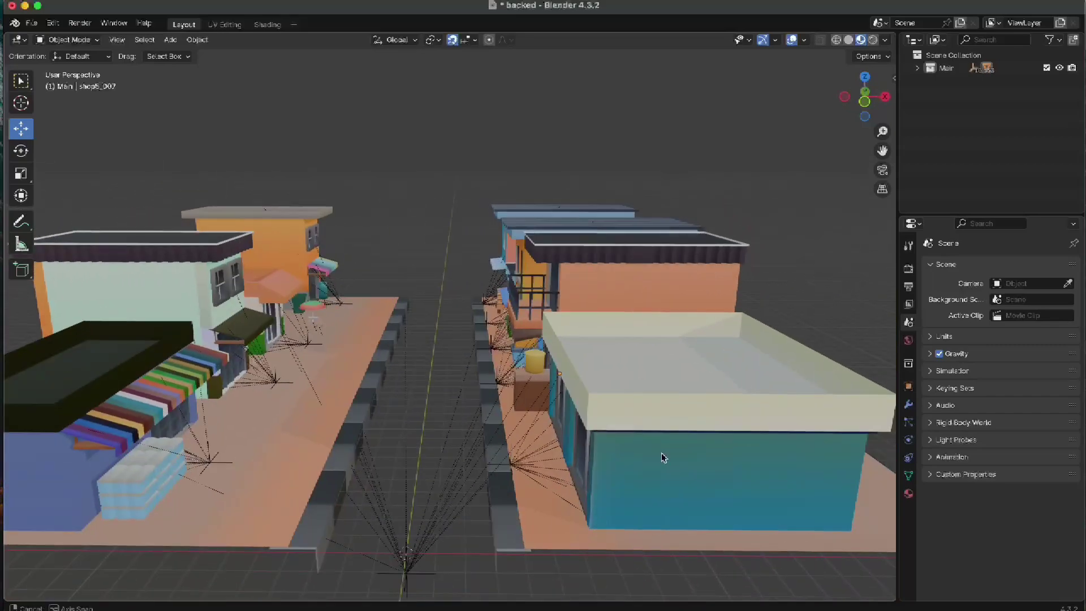
middle_drag(505, 330, 438, 391)
middle_drag(364, 346, 594, 411)
middle_drag(510, 417, 597, 422)
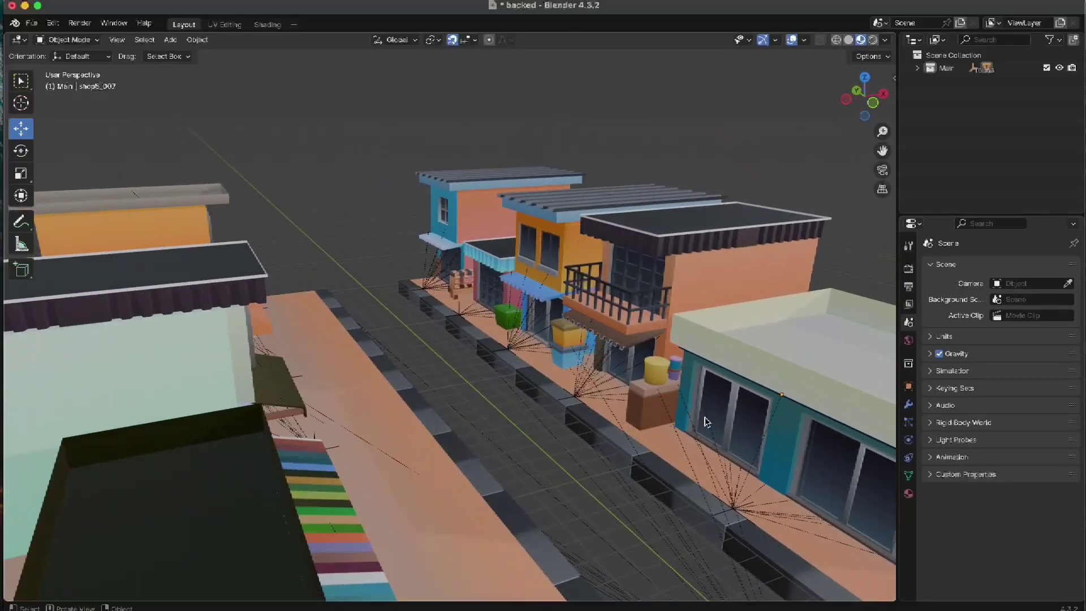
middle_drag(705, 421, 365, 370)
scroll(357, 343, down, 3)
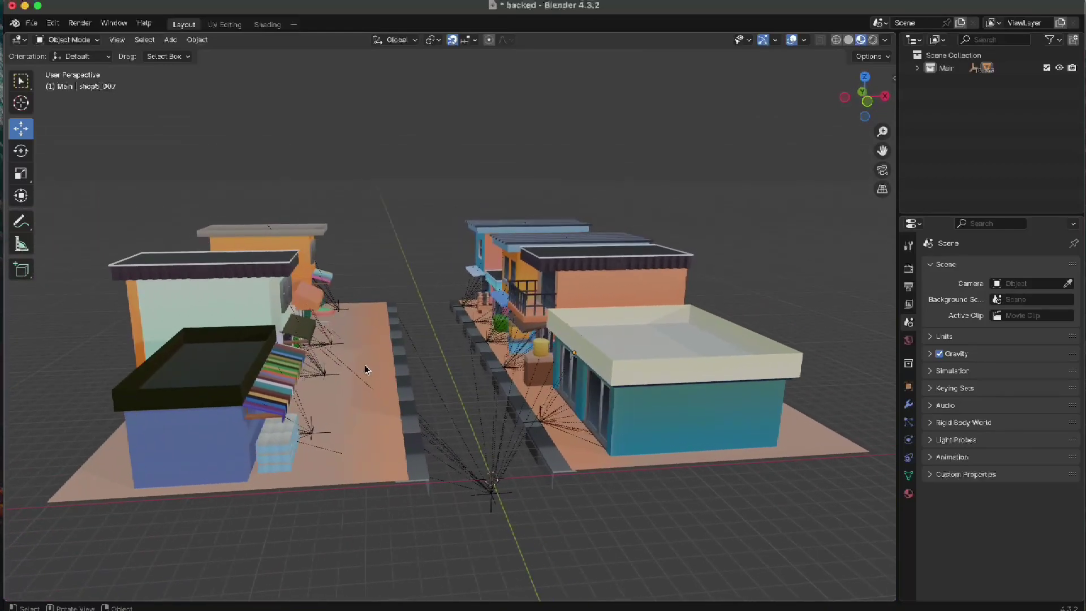
scroll(285, 346, up, 3)
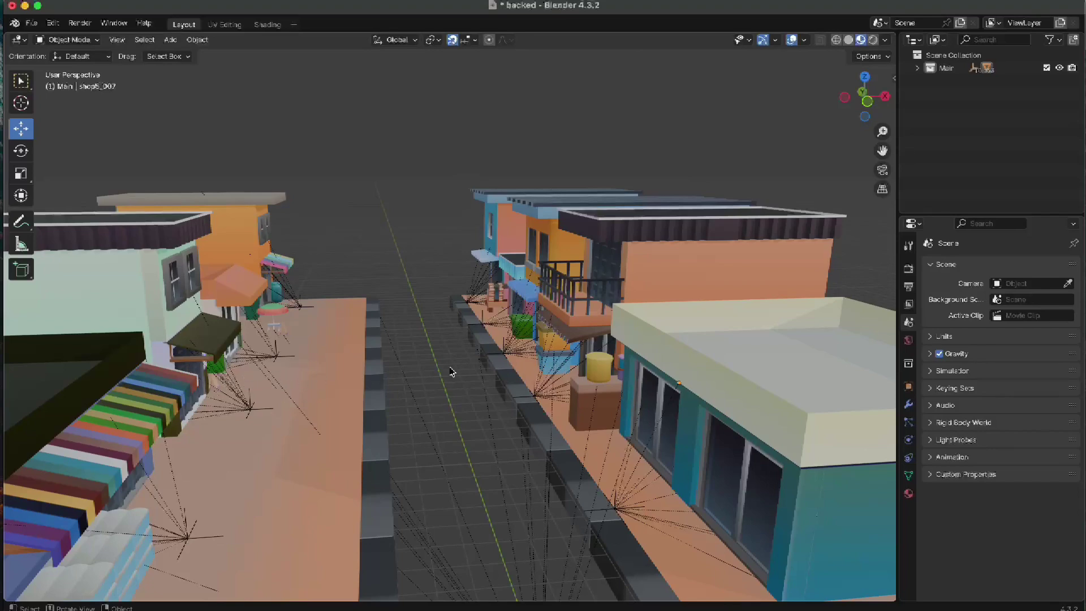
scroll(572, 403, down, 5)
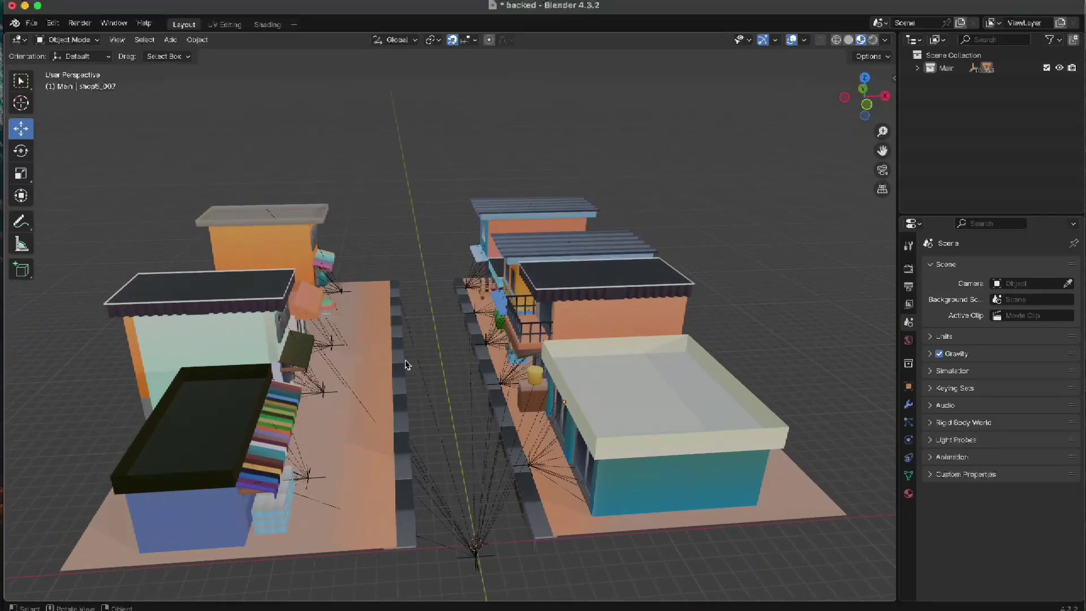
middle_drag(315, 335, 324, 319)
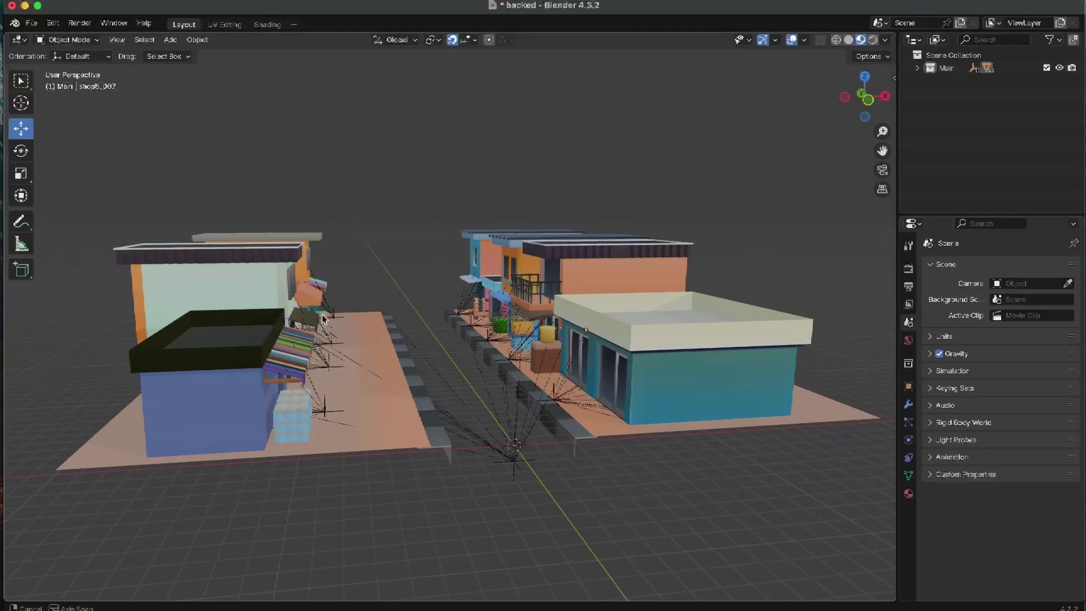
middle_drag(497, 331, 490, 338)
scroll(378, 361, up, 4)
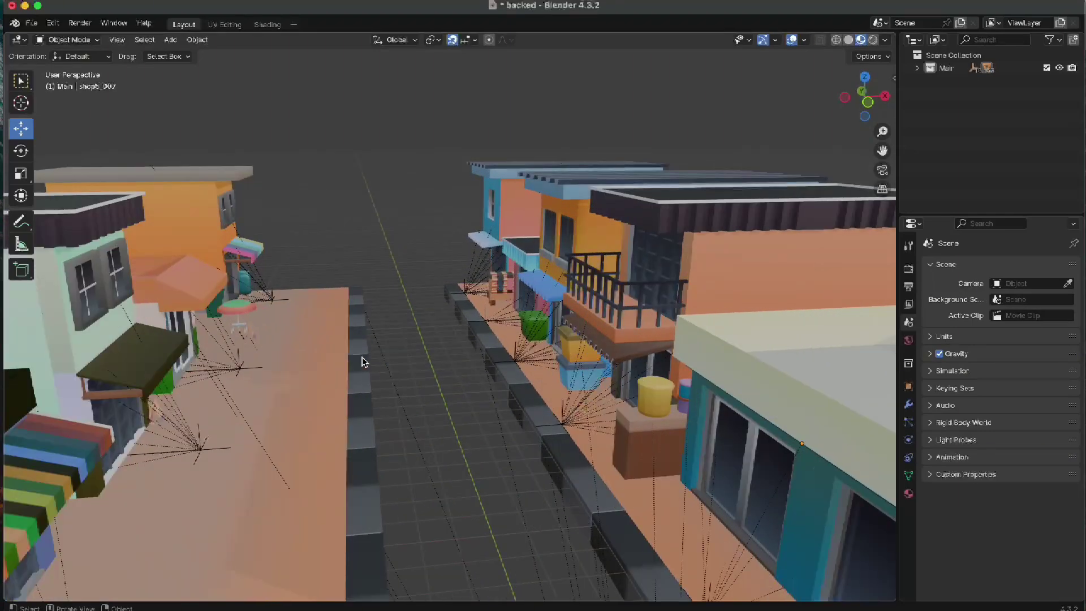
middle_drag(361, 355, 392, 342)
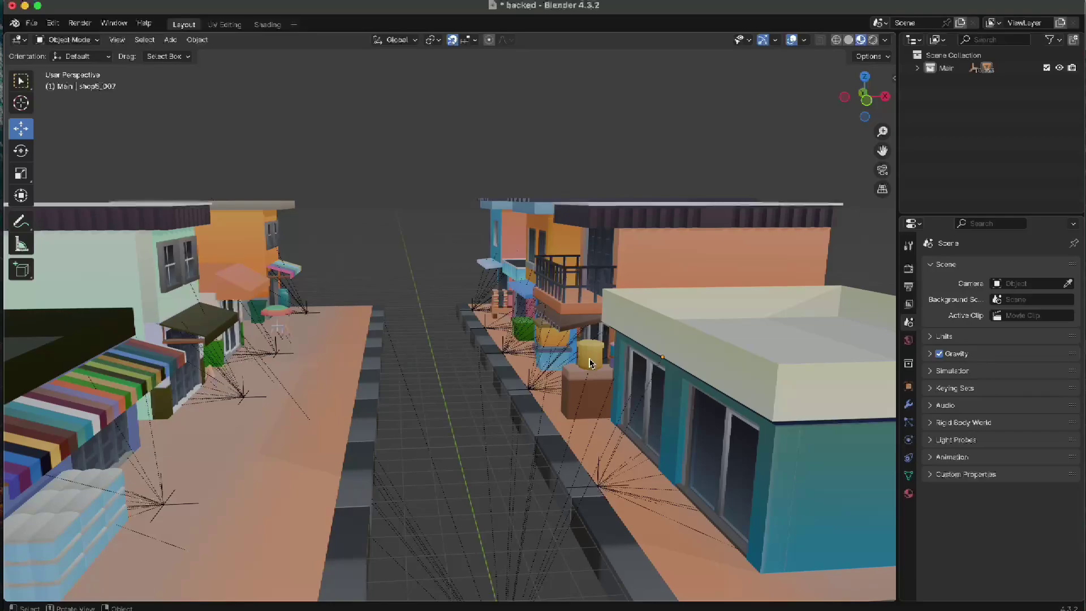
middle_drag(585, 360, 557, 366)
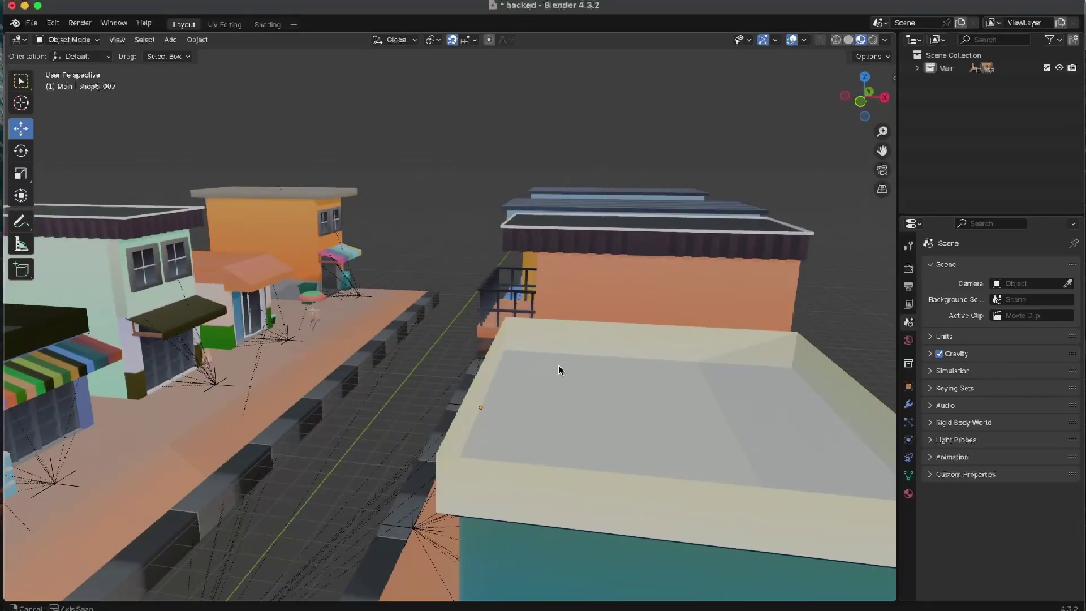
scroll(418, 331, down, 2)
middle_drag(418, 334, 586, 335)
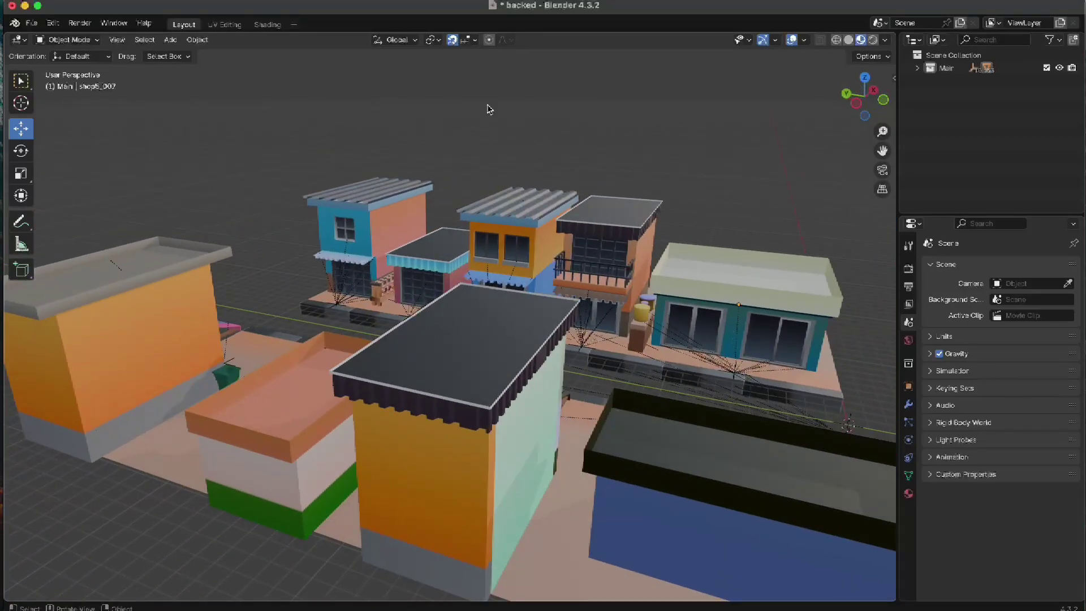
middle_drag(378, 373, 546, 359)
scroll(548, 377, down, 4)
scroll(544, 356, up, 5)
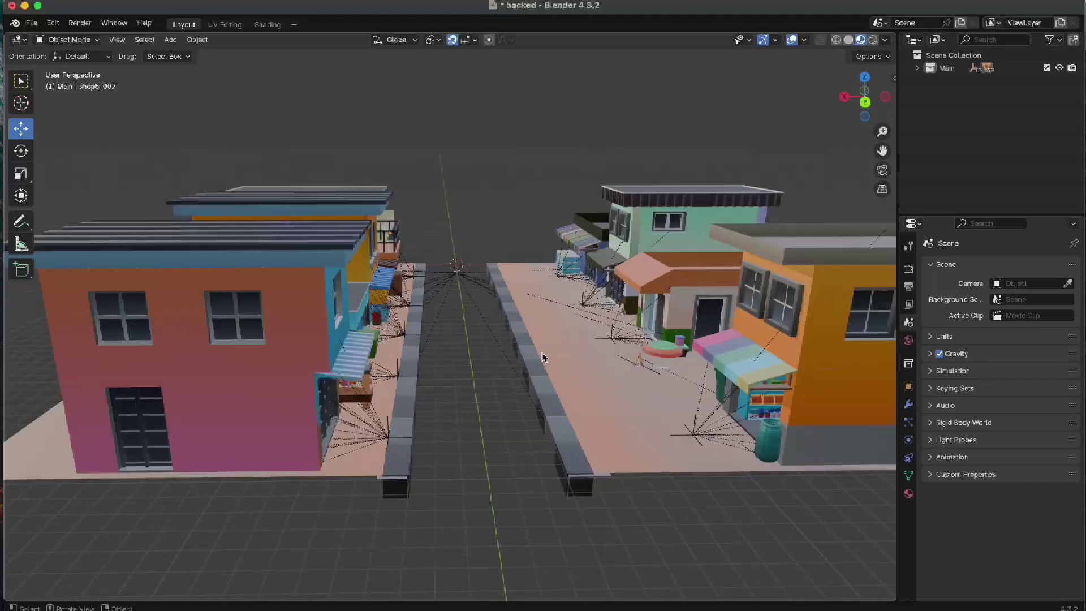
scroll(606, 390, down, 2)
middle_drag(607, 392, 622, 339)
Try moving the orange corner shop's side wall panel out of the building and undo the move.
click(707, 327)
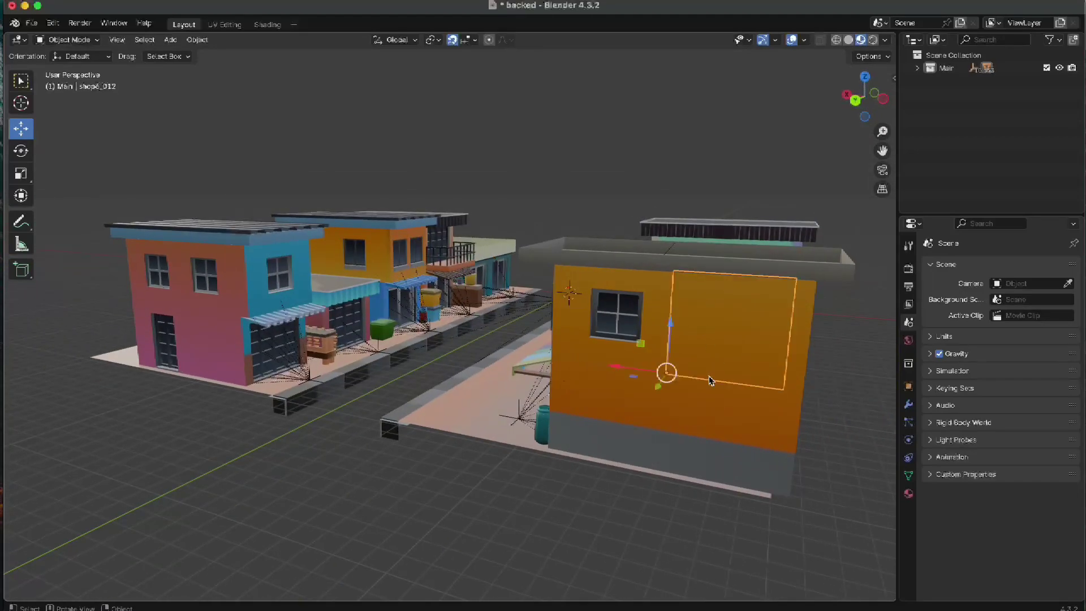
middle_drag(711, 380, 542, 402)
drag(541, 402, 444, 426)
middle_drag(444, 426, 661, 454)
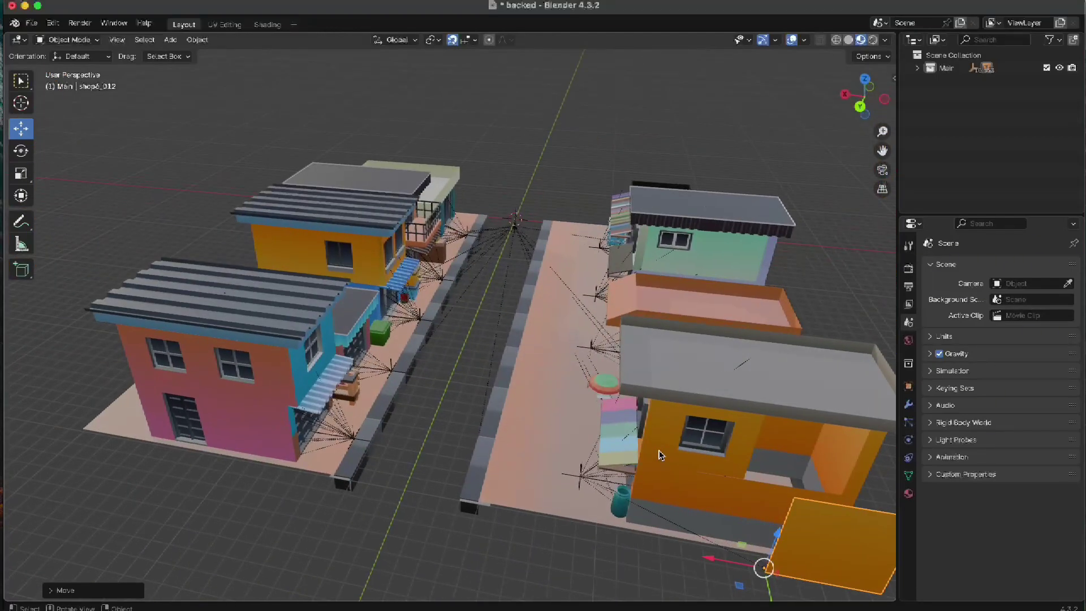
key(ctrl+z)
Try to shift the whole orange corner shop by its parent empty 2 m in the negative Y direction.
middle_drag(551, 399, 648, 436)
scroll(695, 427, up, 3)
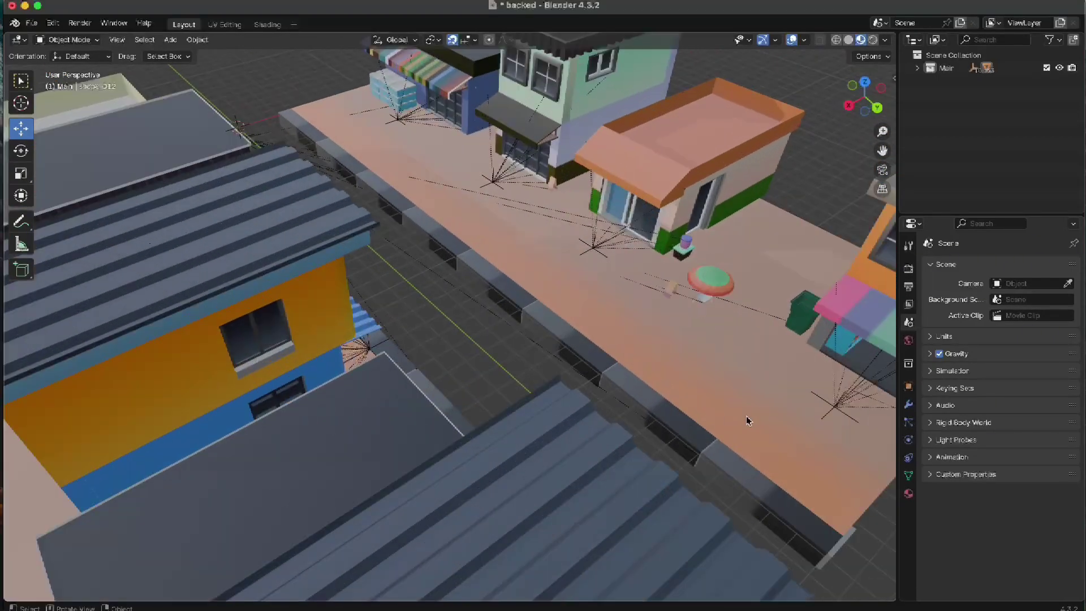
middle_drag(746, 416, 714, 417)
click(771, 442)
shift+middle_drag(773, 442, 670, 424)
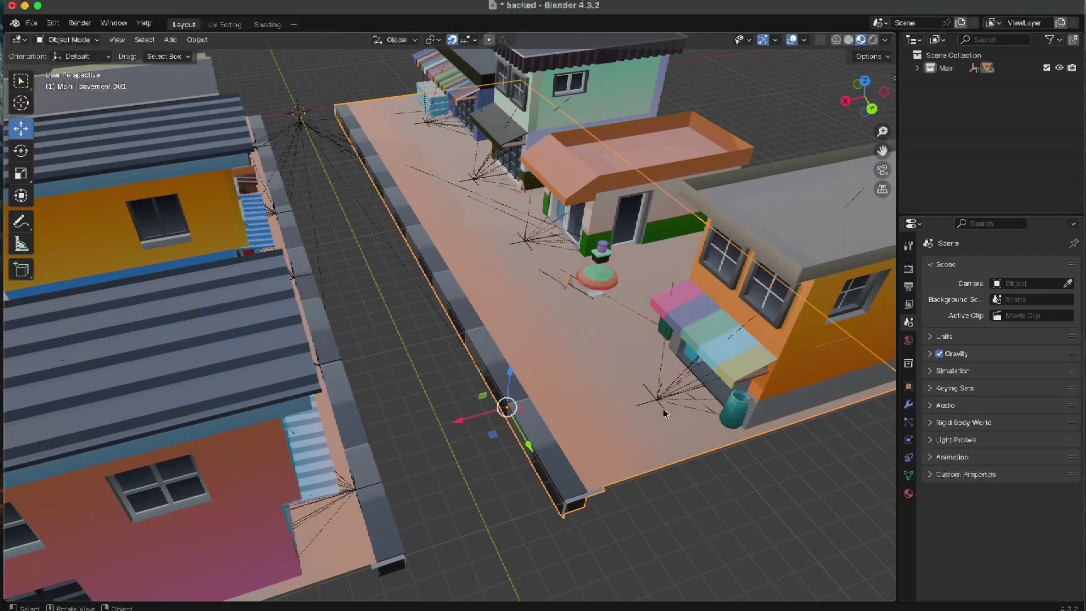
click(659, 400)
key(g)
key(y)
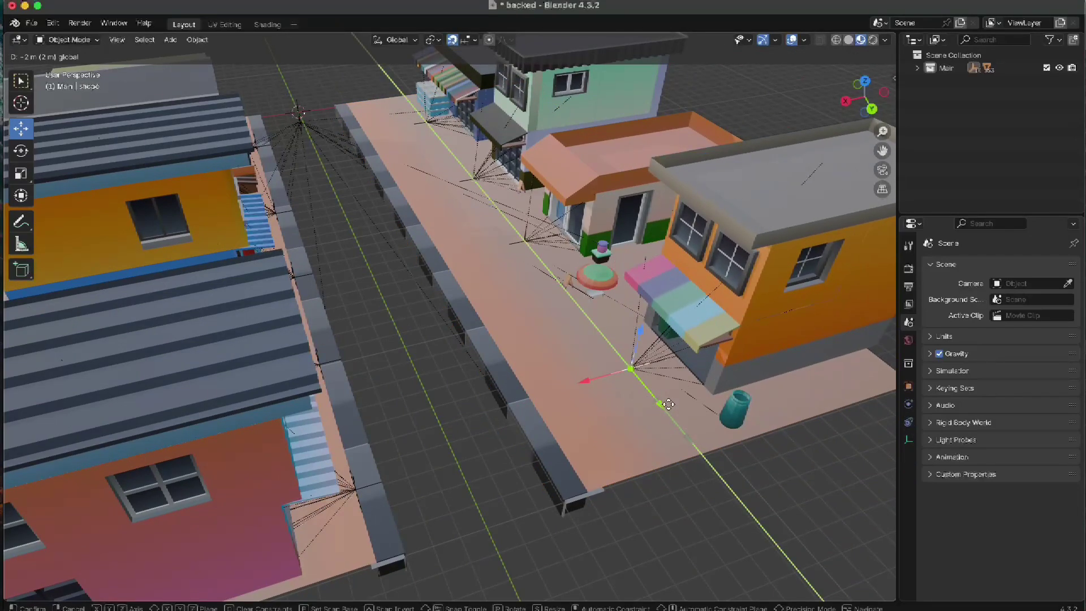
click(667, 405)
Inspect both rows of shops and the spacing between them from the corner shop's end of the street.
scroll(662, 401, down, 5)
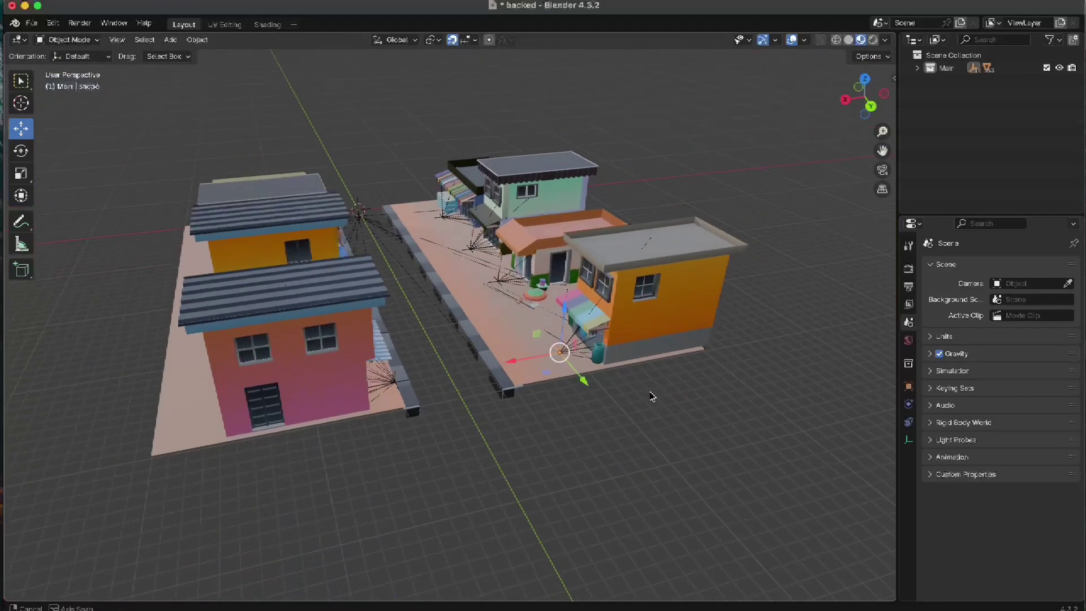
scroll(615, 389, up, 3)
shift+middle_drag(601, 355, 639, 418)
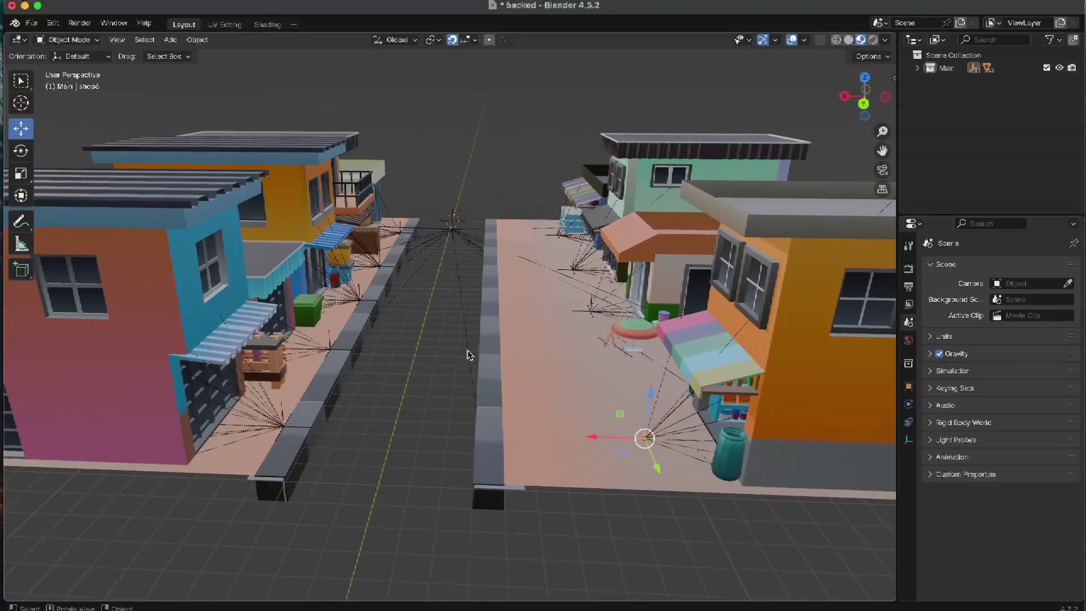
scroll(469, 362, down, 1)
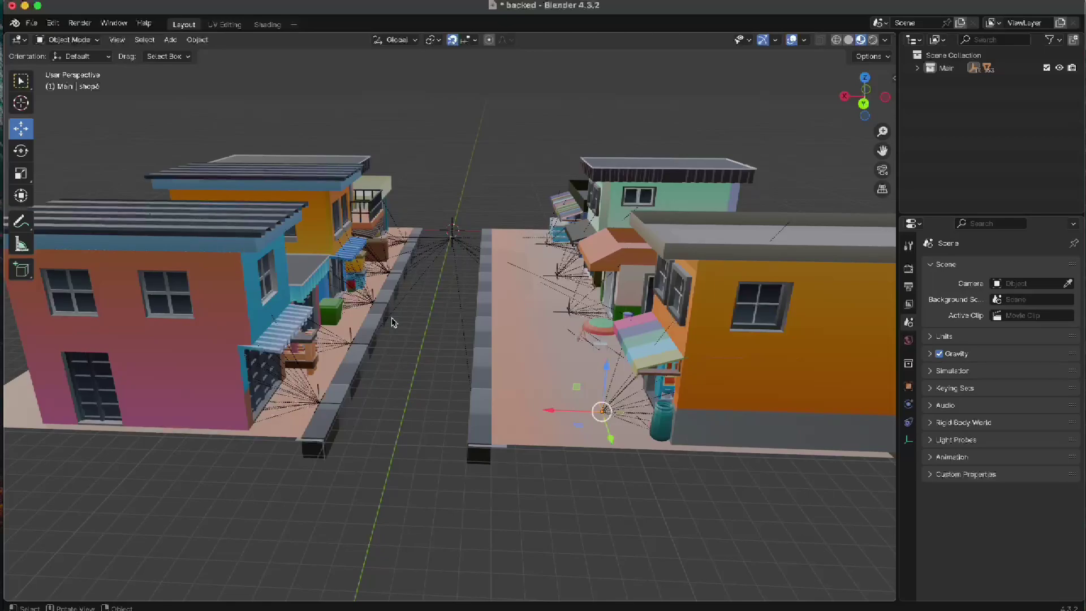
scroll(394, 321, down, 3)
middle_drag(394, 321, 464, 370)
scroll(506, 331, down, 3)
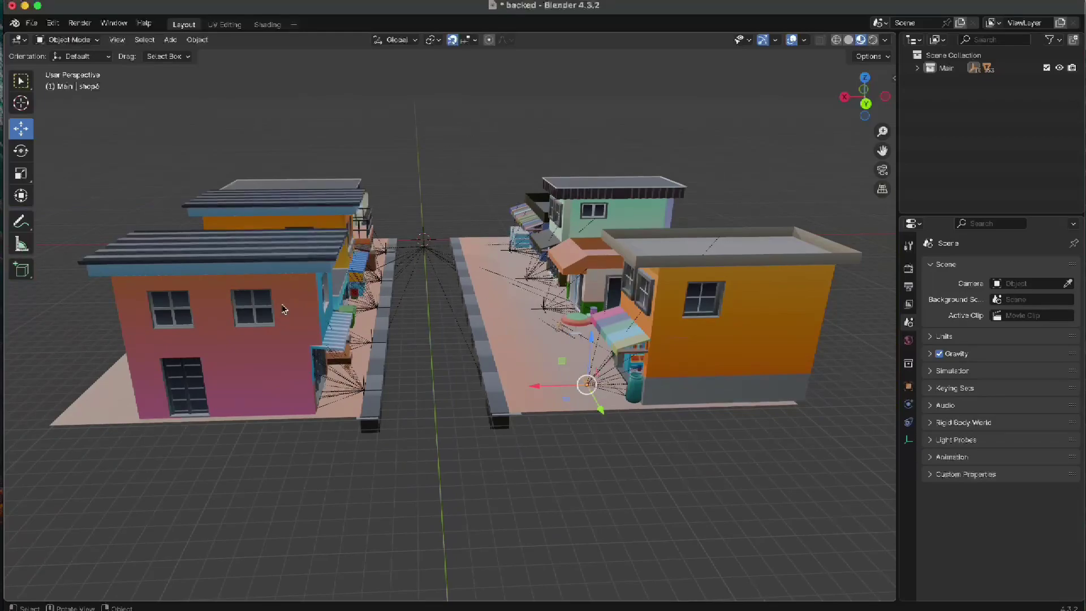
middle_drag(507, 211, 307, 276)
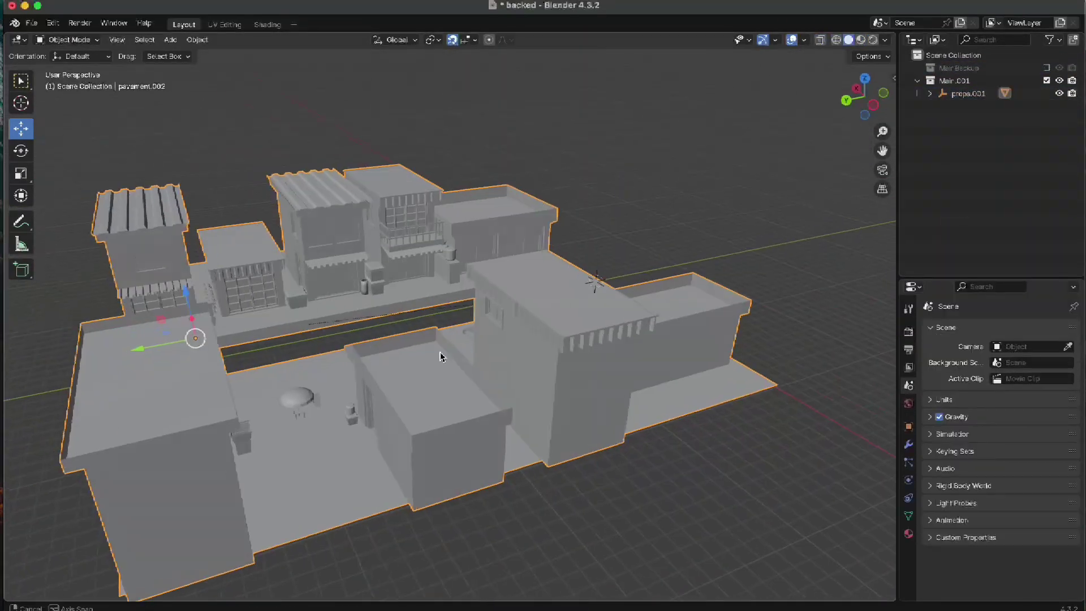
Examine the duplicated street model in the Main.001 collection in solid shading from several angles.
middle_drag(441, 355, 555, 428)
click(555, 428)
middle_drag(594, 368, 489, 313)
scroll(498, 350, up, 4)
scroll(447, 278, up, 1)
scroll(447, 278, down, 3)
middle_drag(447, 278, 657, 178)
scroll(522, 317, down, 1)
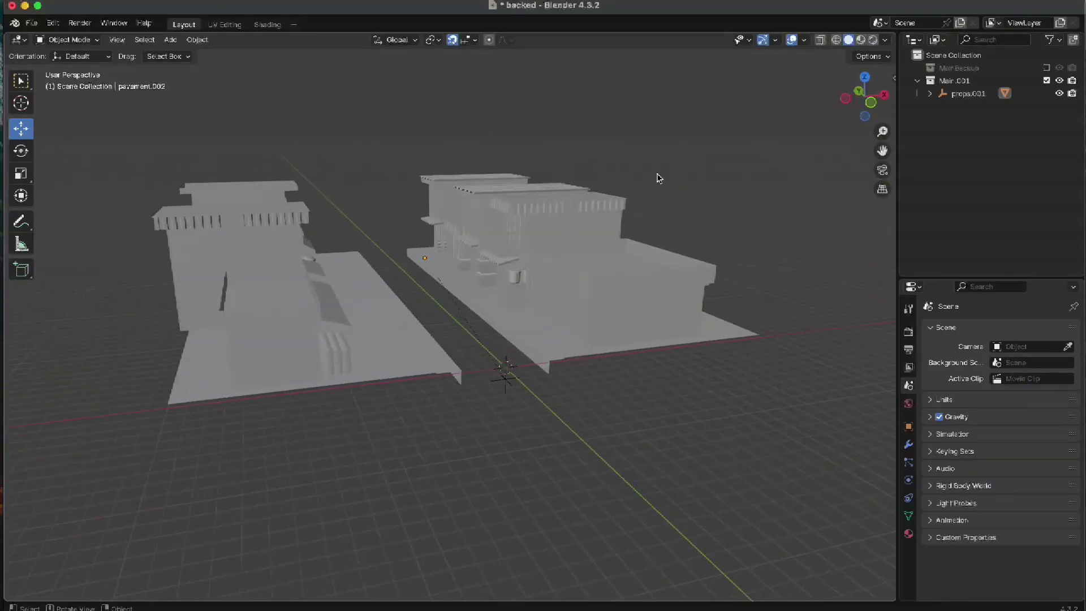
Display the street in Material Preview shading and check its colours around both rows of buildings.
click(861, 40)
mouse_move(543, 294)
middle_down()
mouse_move(527, 312)
mouse_move(373, 304)
mouse_move(396, 295)
mouse_move(350, 291)
mouse_move(517, 271)
mouse_move(365, 267)
mouse_move(443, 291)
mouse_move(557, 296)
middle_up()
middle_drag(440, 295, 634, 297)
scroll(592, 324, down, 6)
middle_drag(562, 320, 389, 290)
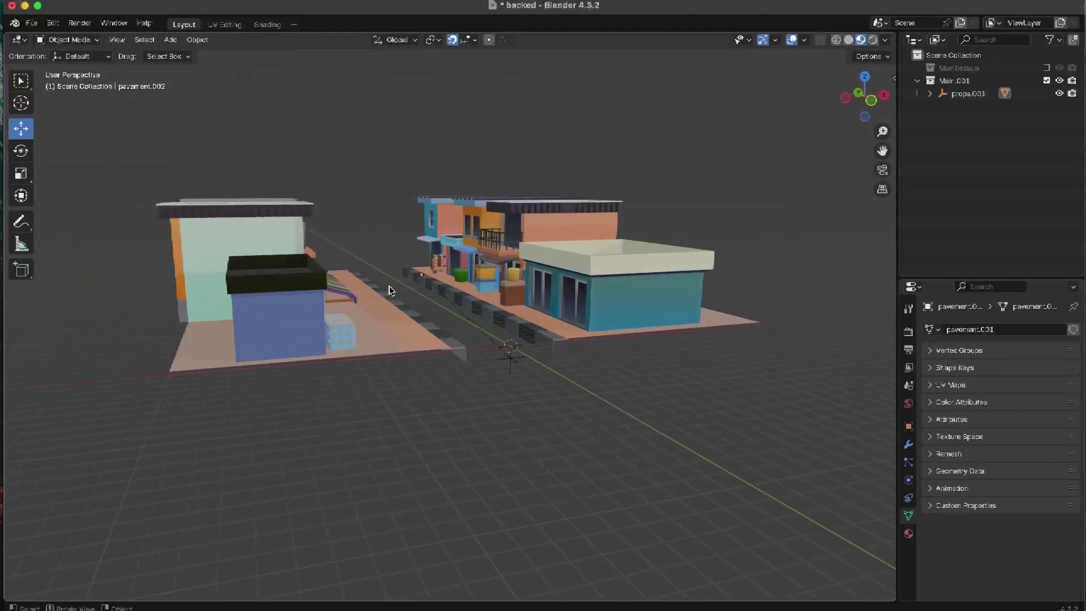
middle_drag(564, 350, 505, 353)
middle_drag(385, 346, 407, 347)
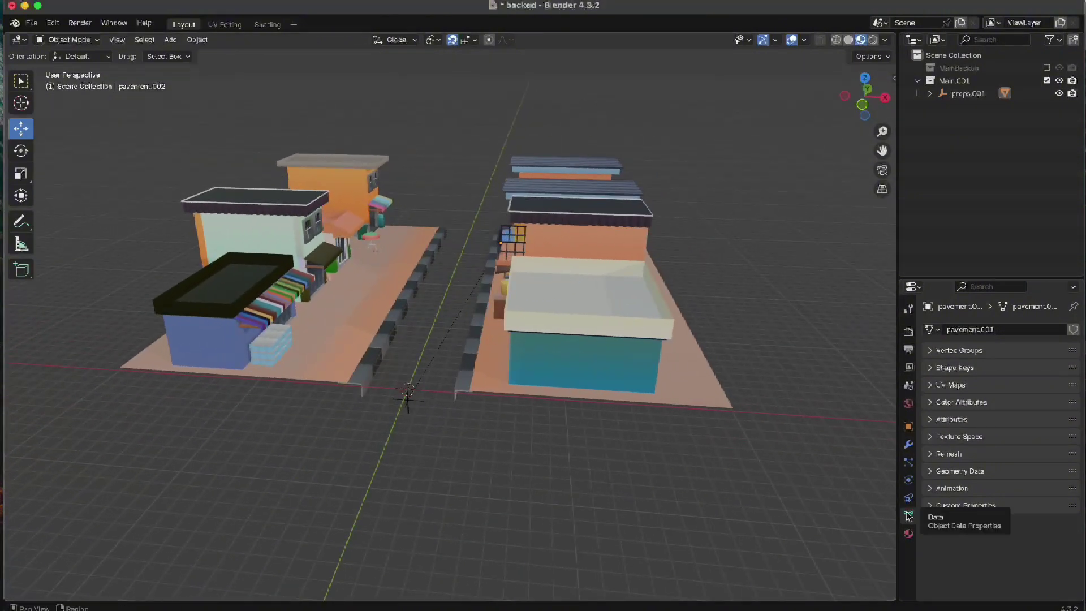
Add a second UV map to the combined street mesh.
click(933, 386)
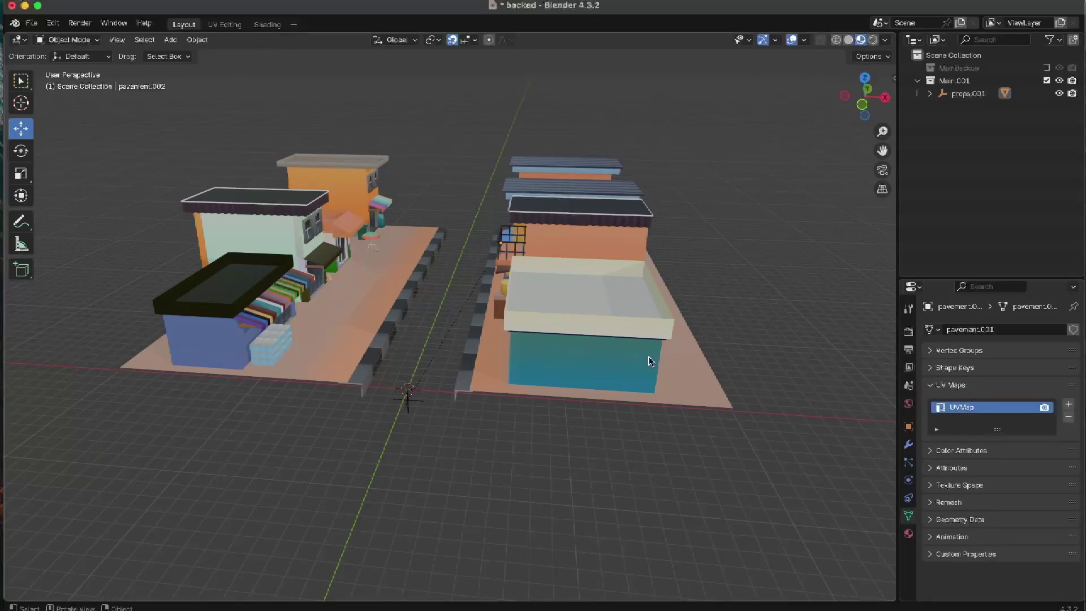
middle_drag(541, 356, 932, 416)
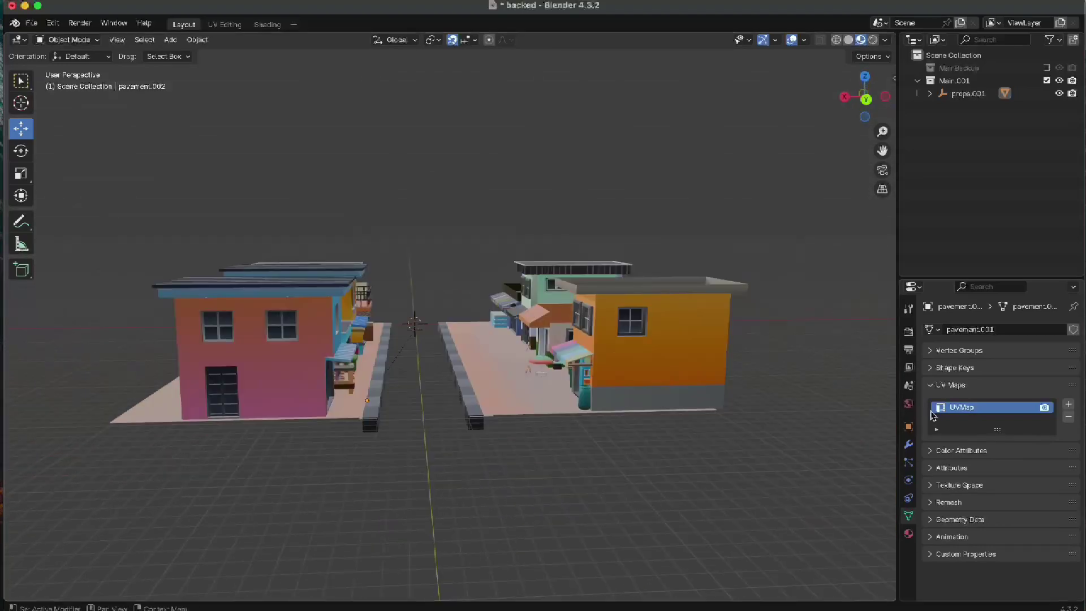
click(1068, 404)
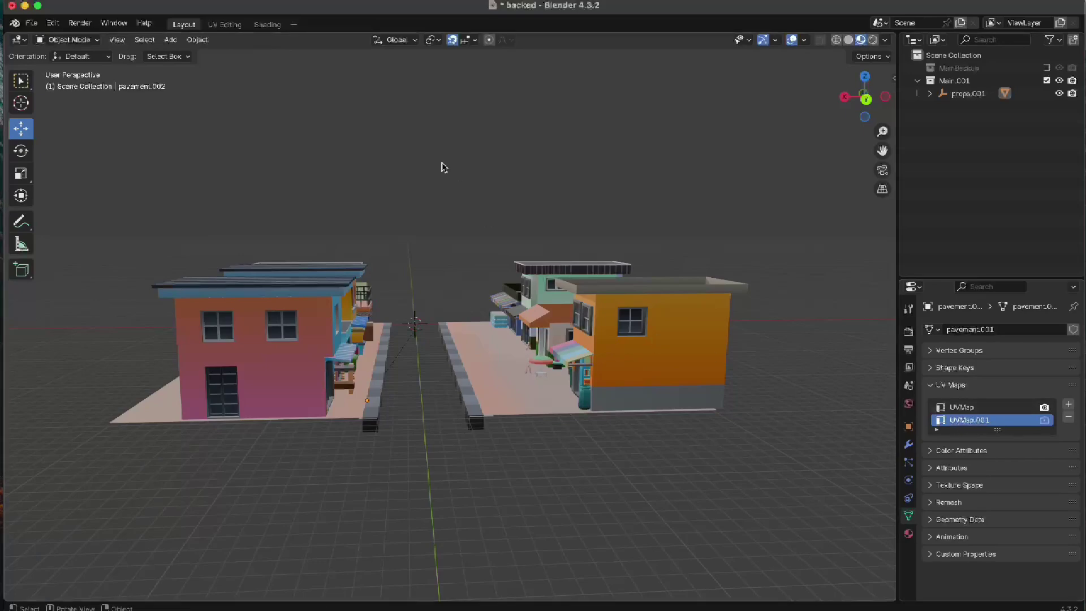
In the UV Editing workspace, show the street mesh from the top and select all its UVs.
click(221, 26)
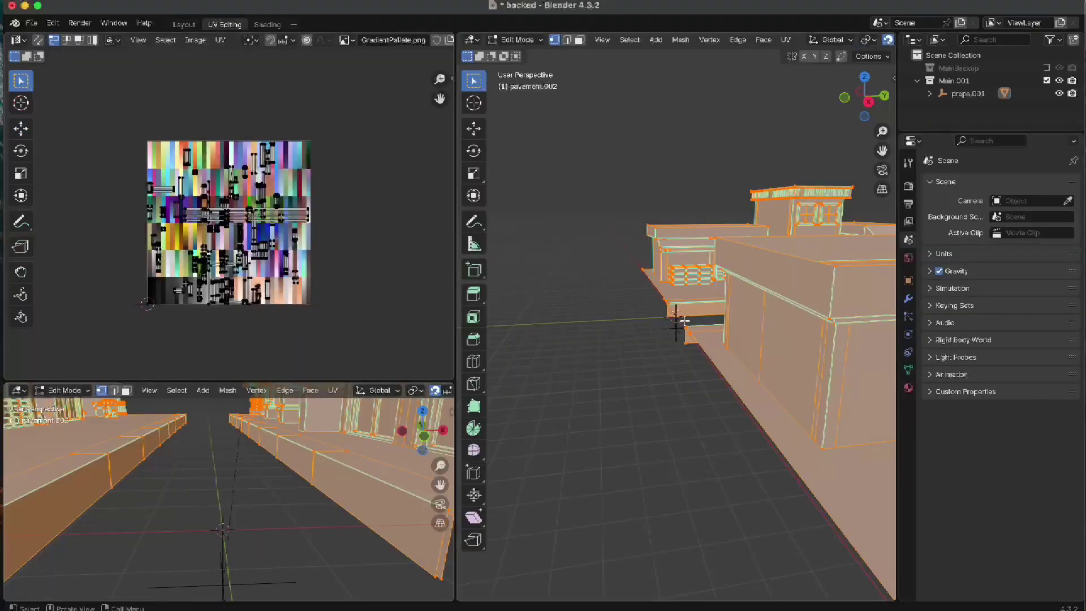
middle_drag(718, 363, 717, 352)
key(KP_7)
scroll(691, 315, up, 3)
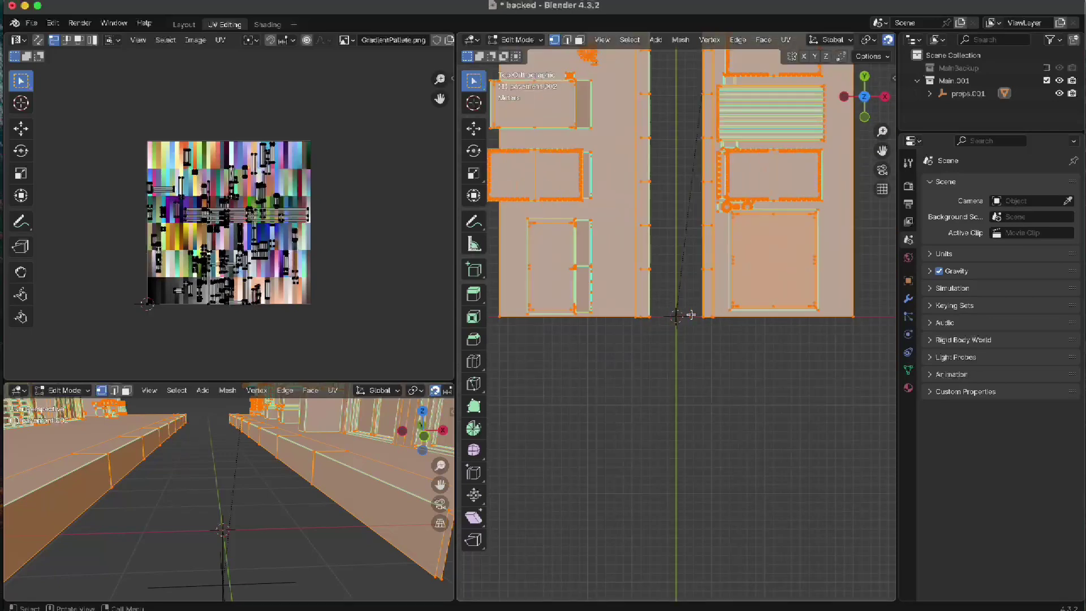
shift+middle_drag(690, 235, 715, 373)
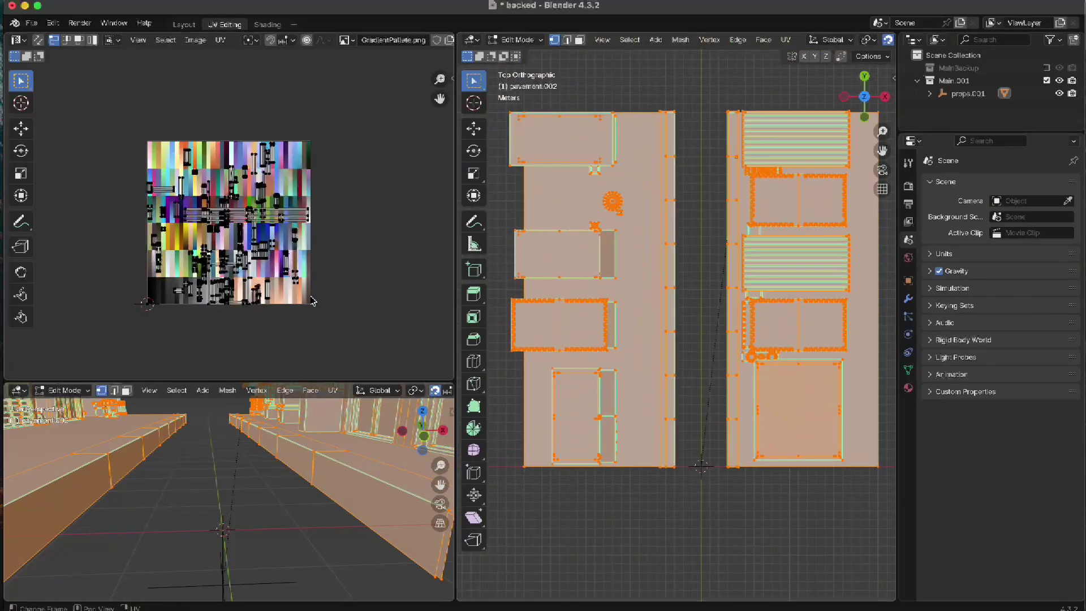
key(a)
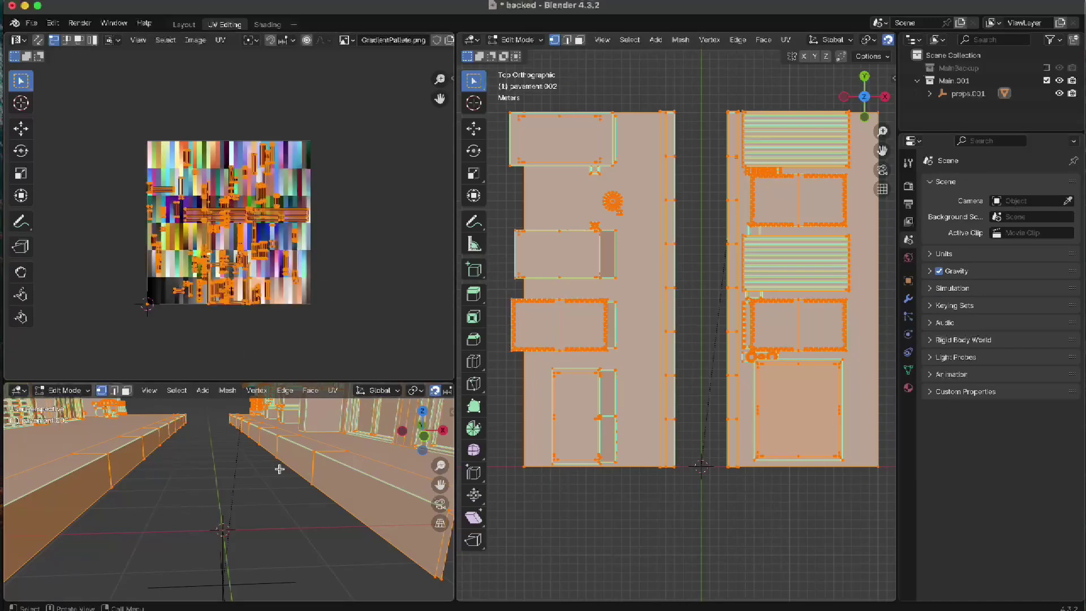
Show the street mesh's UV map list to check which map is active.
scroll(265, 449, down, 3)
middle_drag(255, 436, 402, 457)
scroll(243, 452, down, 4)
scroll(243, 474, up, 4)
scroll(243, 474, down, 2)
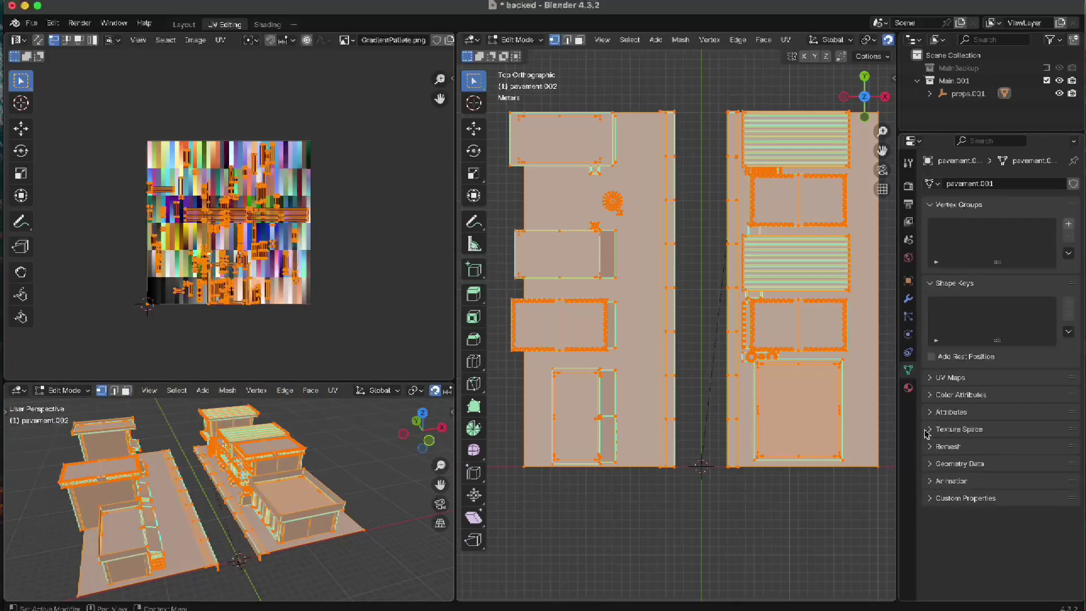
click(934, 378)
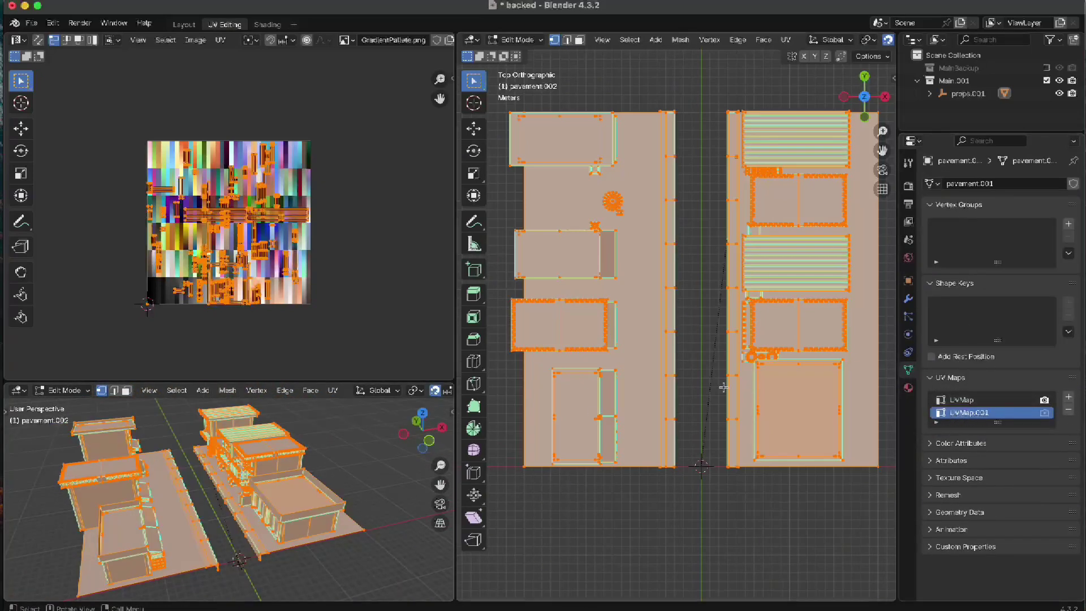
Select the whole street mesh and unwrap its selected faces with Lightmap Pack, keeping the offered pack settings.
click(709, 334)
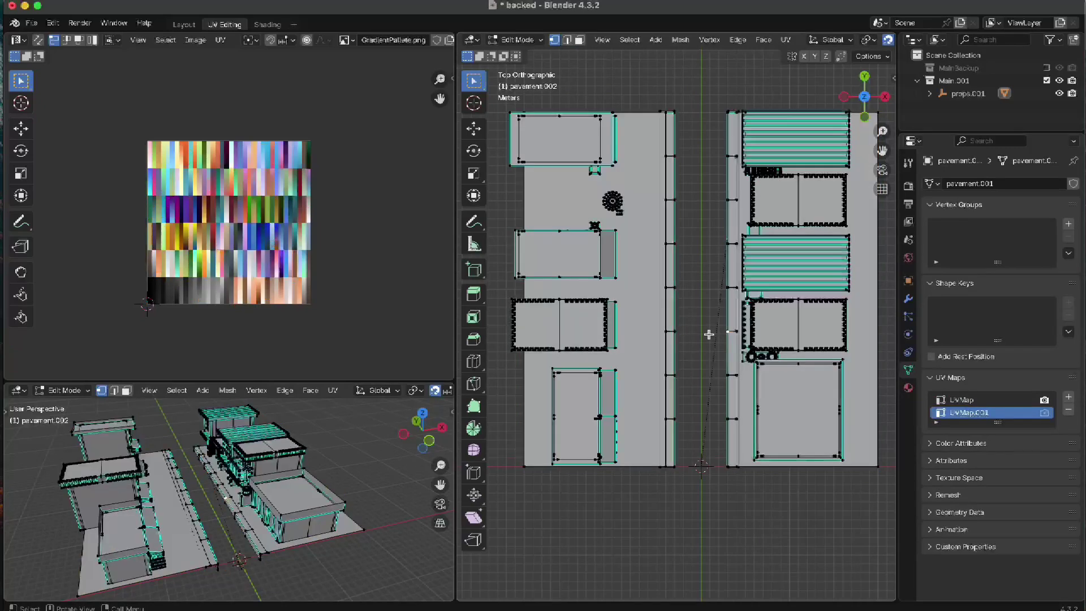
key(a)
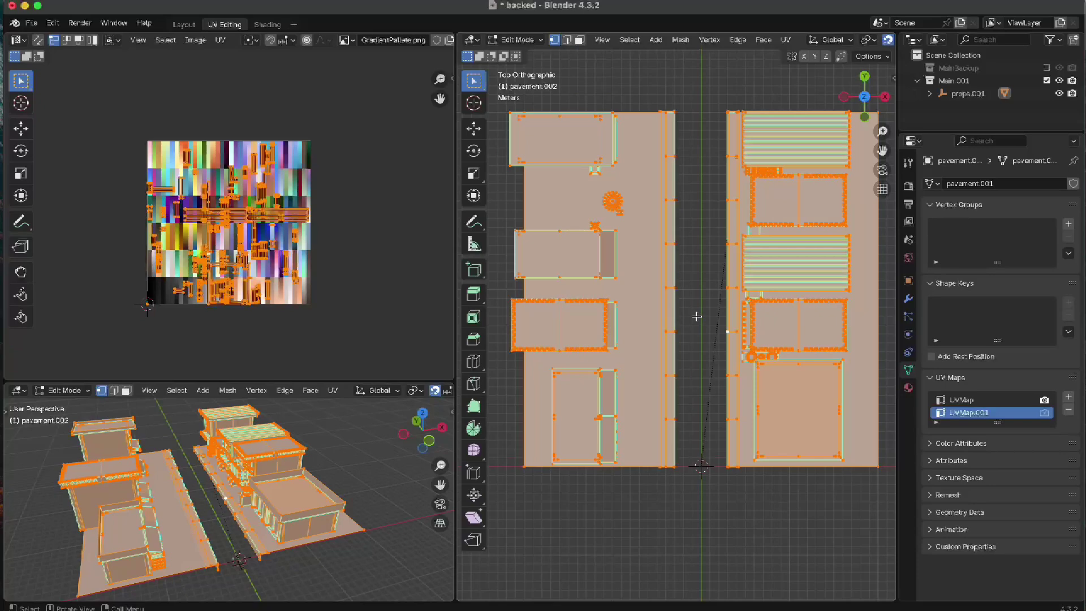
key(u)
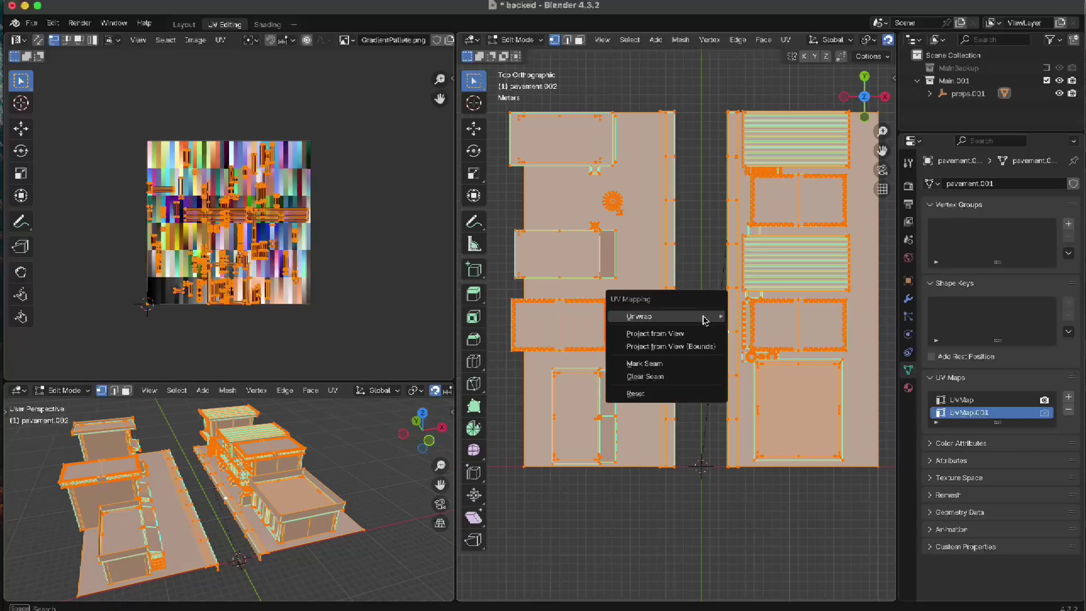
mouse_move(704, 320)
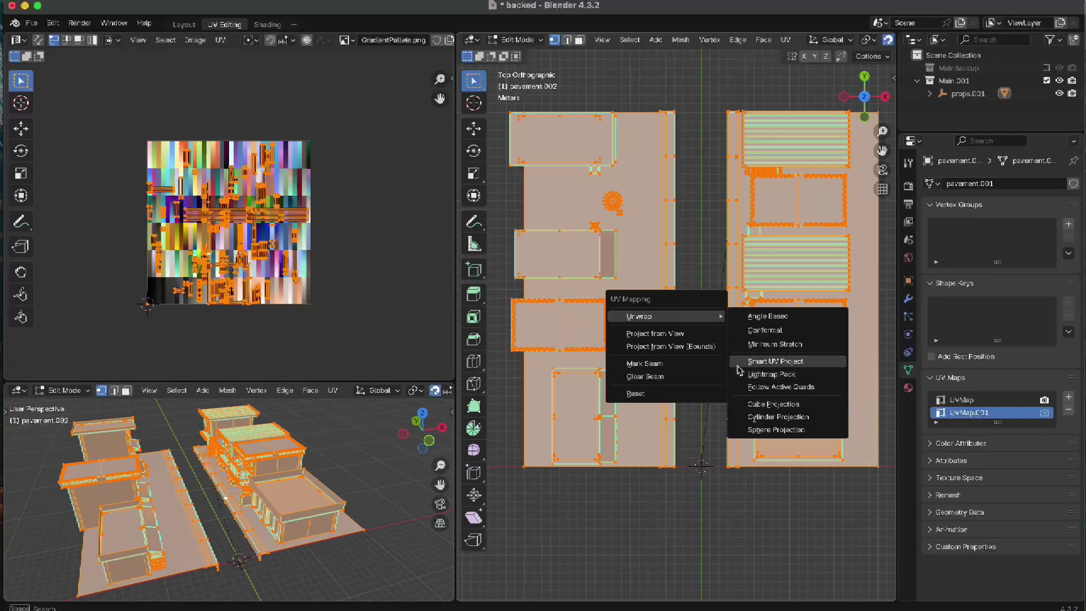
click(783, 378)
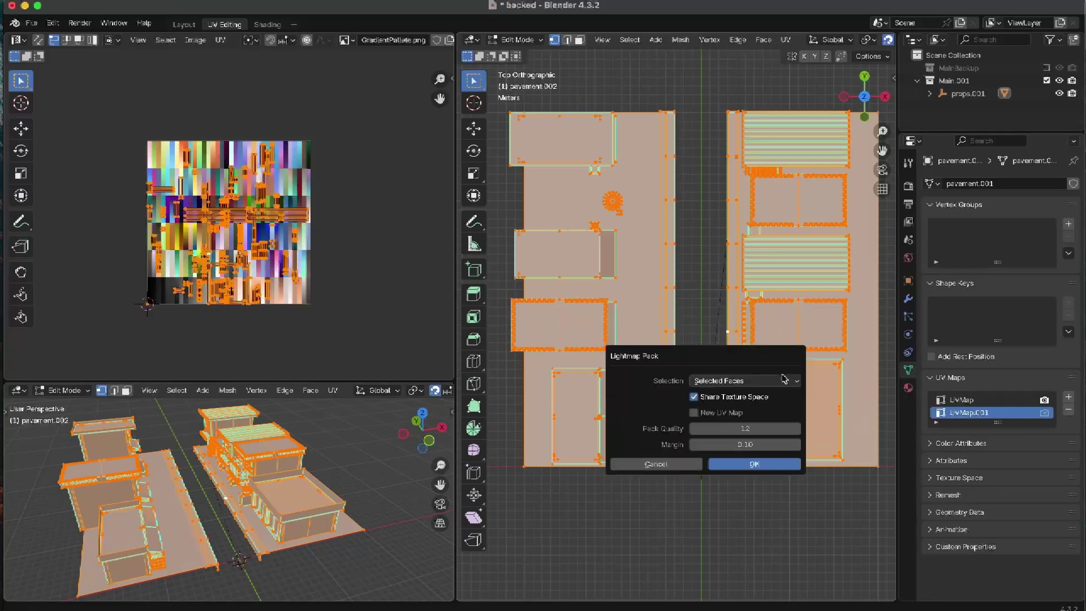
click(759, 463)
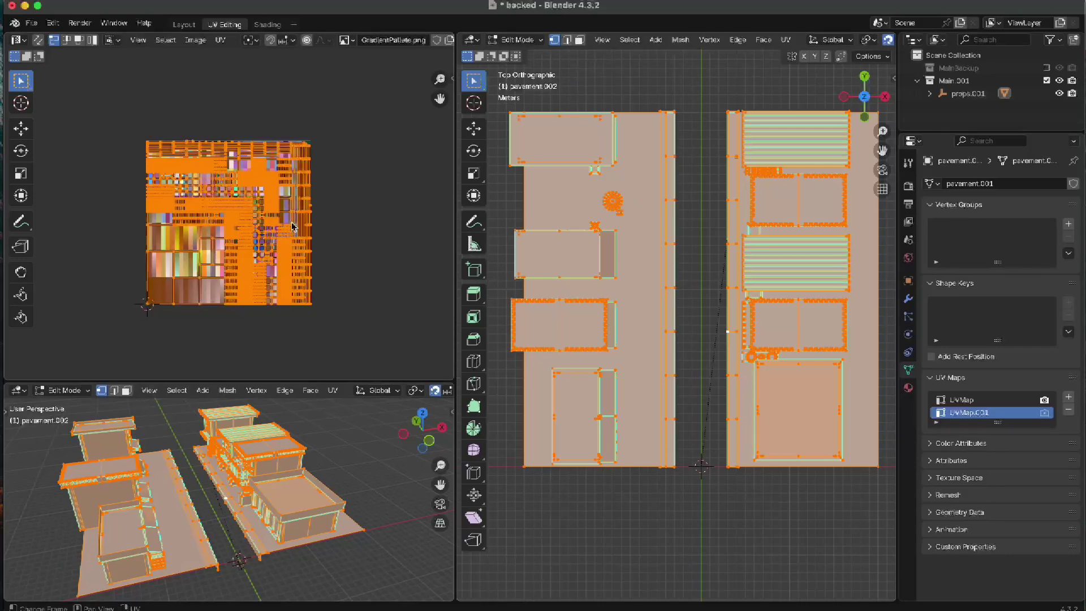
In the Shading workspace, add an unconnected Image Texture node to the modular material, beside the existing nodes.
key(ctrl+Page_Down)
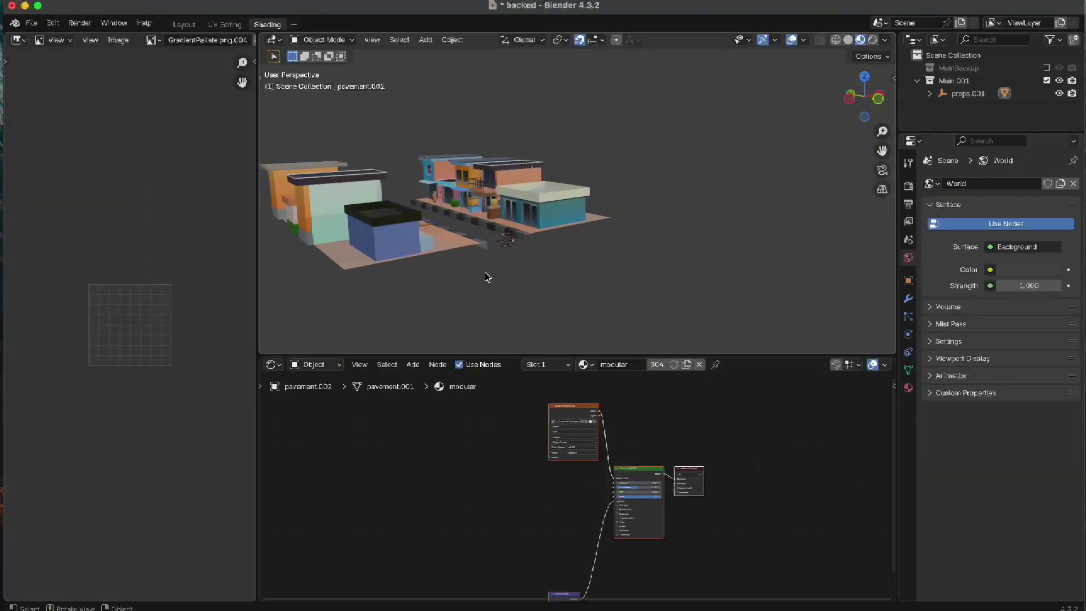
shift+middle_drag(452, 260, 599, 274)
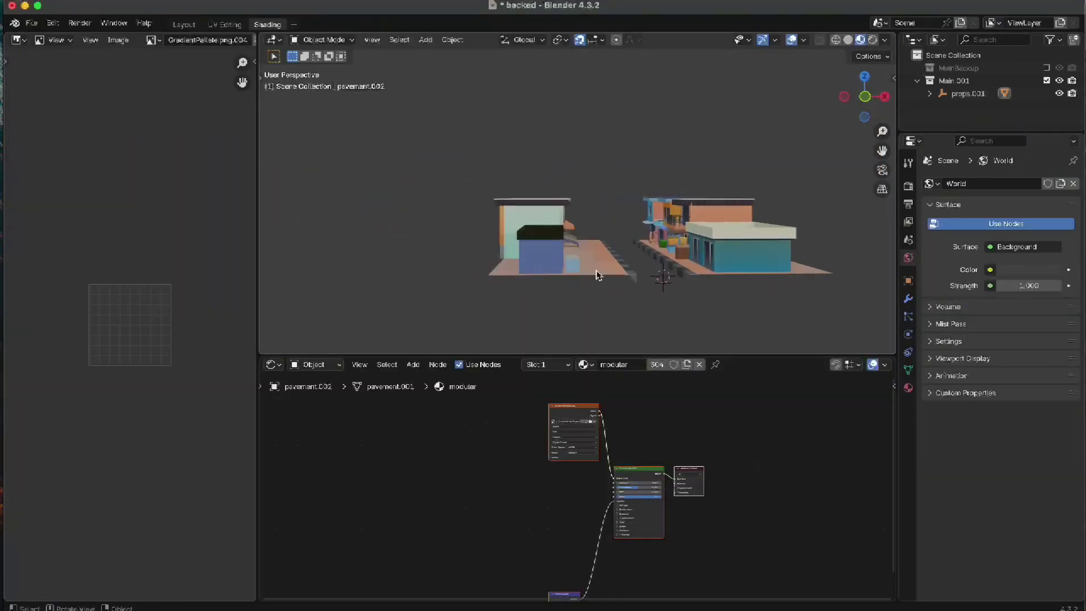
scroll(599, 274, up, 4)
scroll(603, 289, down, 5)
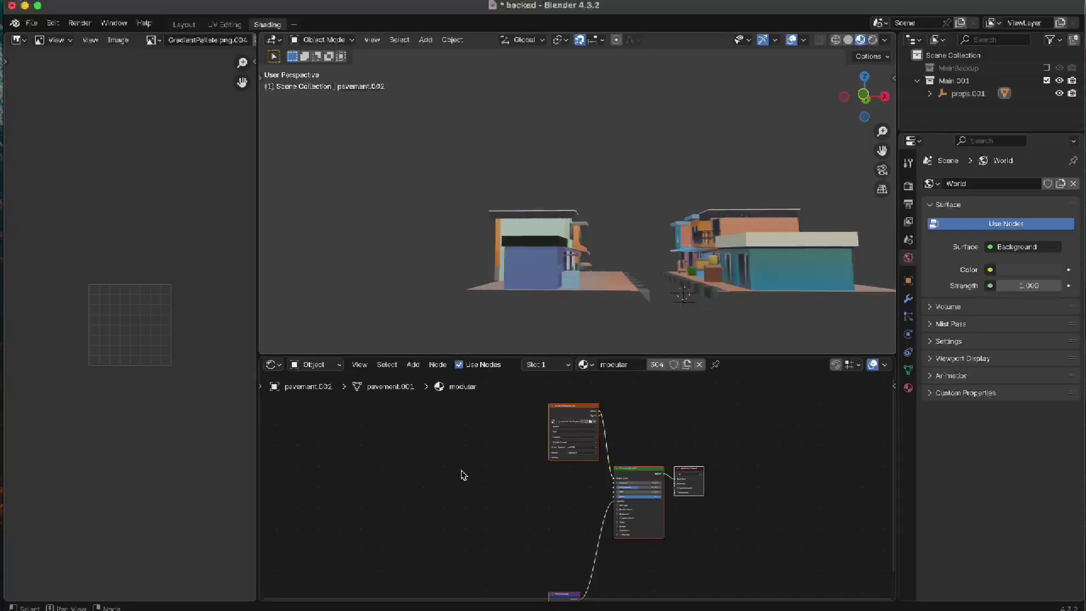
click(537, 507)
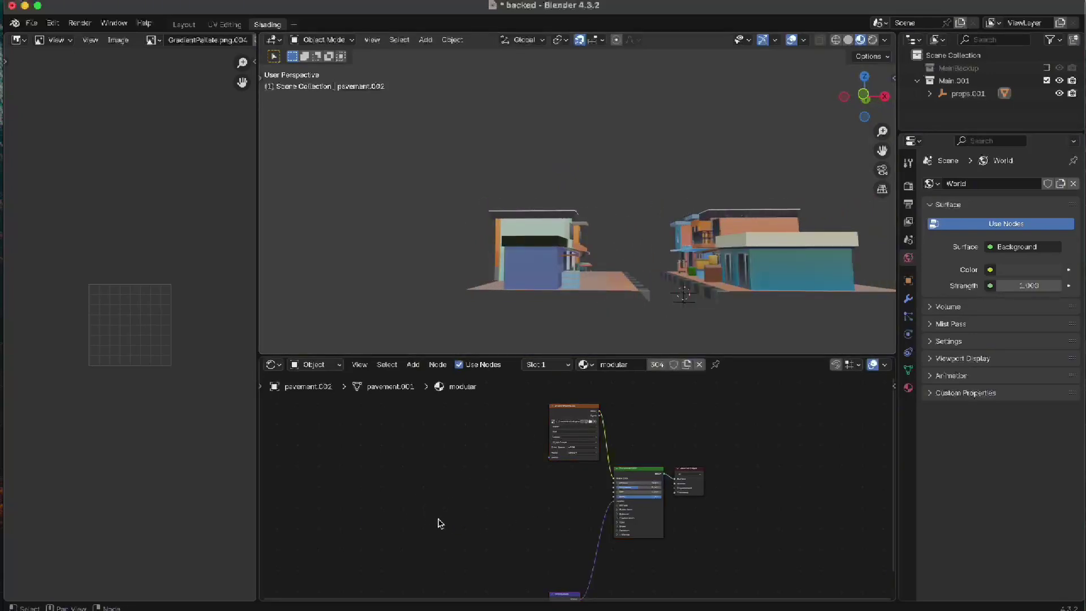
key(shift+a)
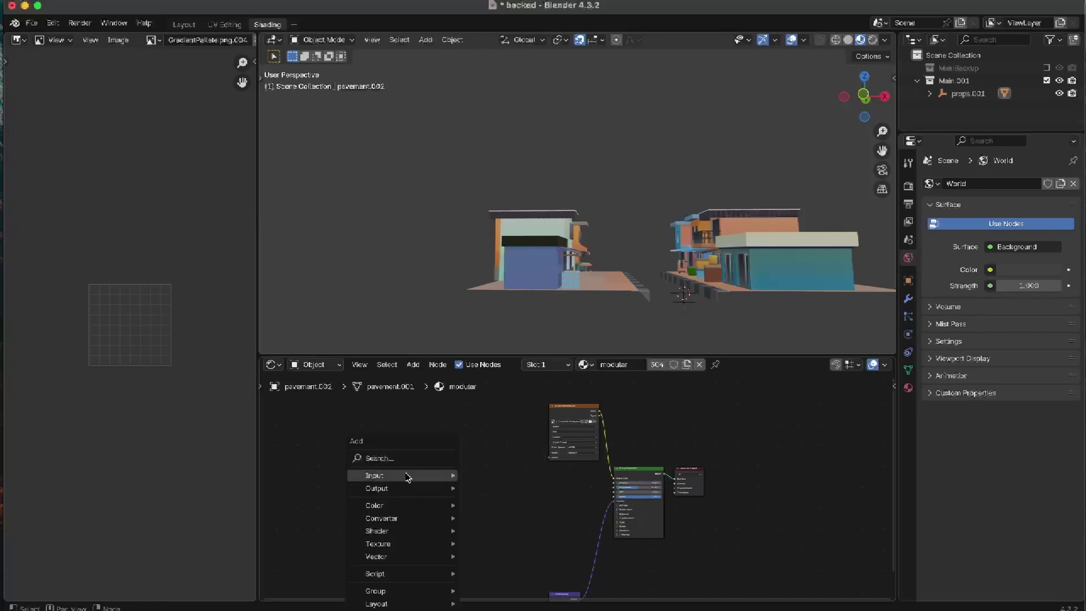
click(402, 461)
text(image)
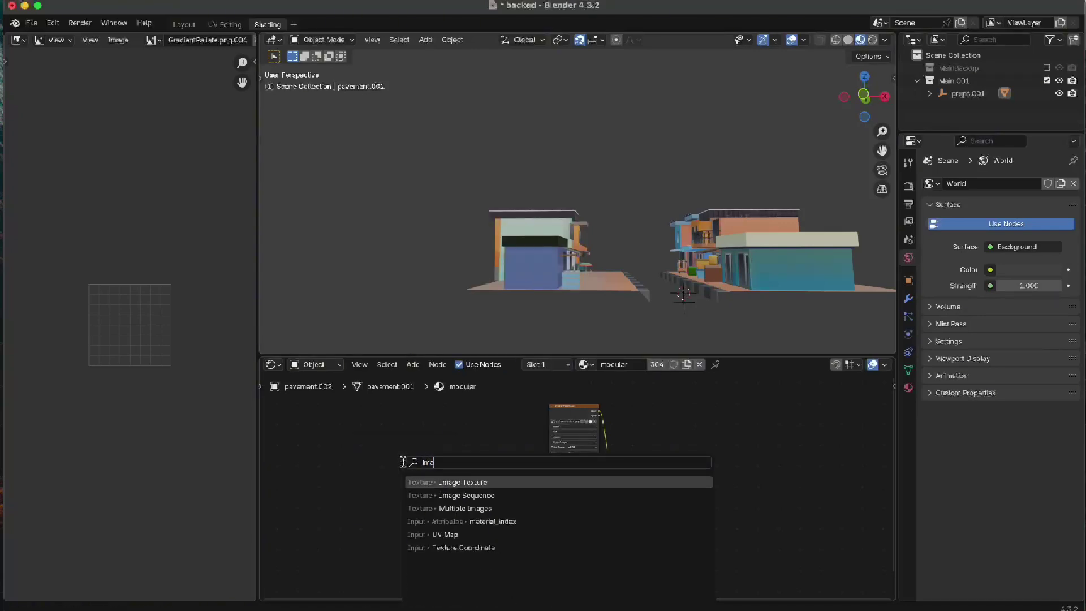
click(477, 483)
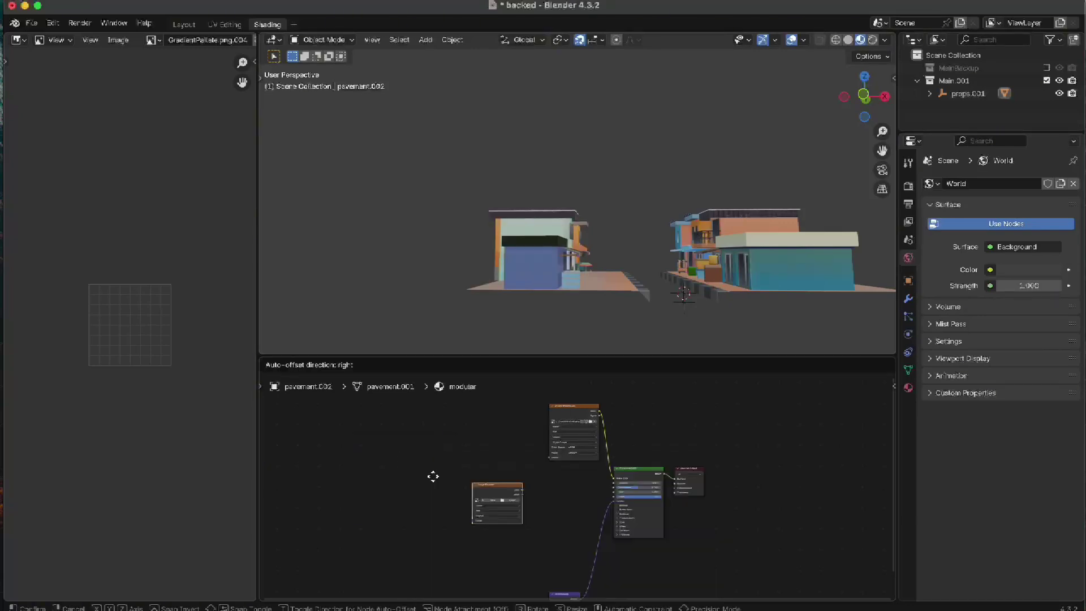
click(371, 460)
Start a new image for the added Image Texture node and name it bake.
scroll(415, 509, up, 3)
scroll(414, 509, up, 1)
middle_drag(379, 467, 583, 468)
scroll(480, 478, up, 5)
middle_drag(467, 474, 630, 475)
click(467, 470)
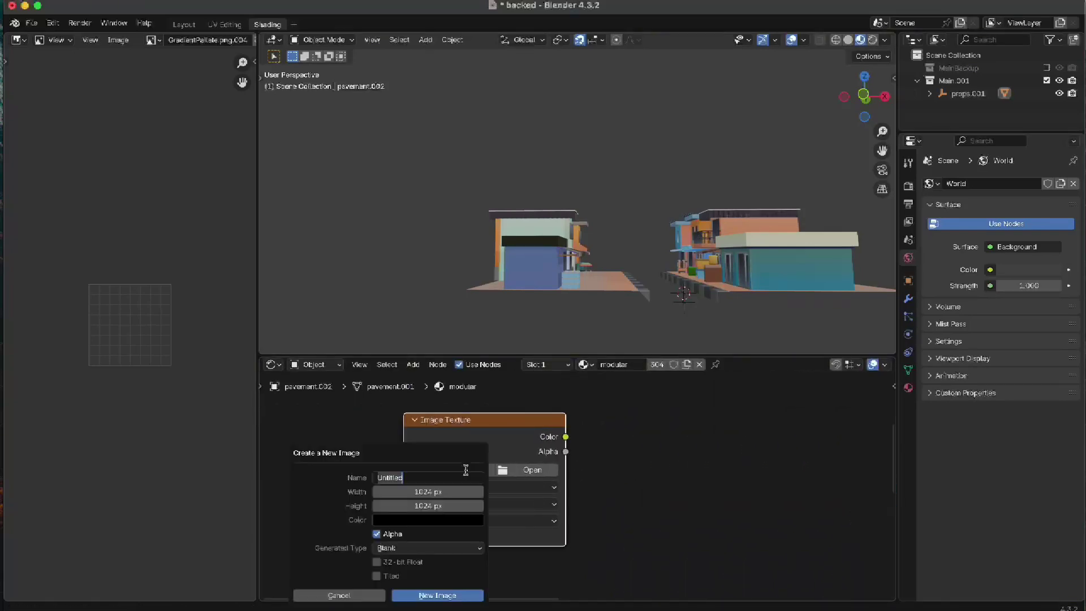
text(bake)
key(Return)
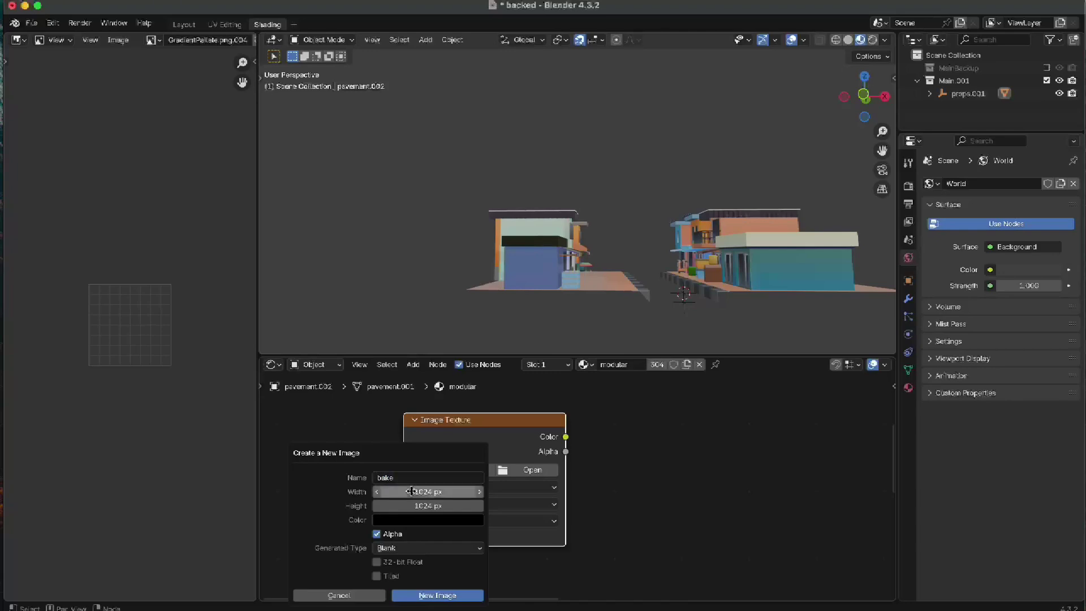
Set the new image's width and height to 2048 px and create it.
click(450, 492)
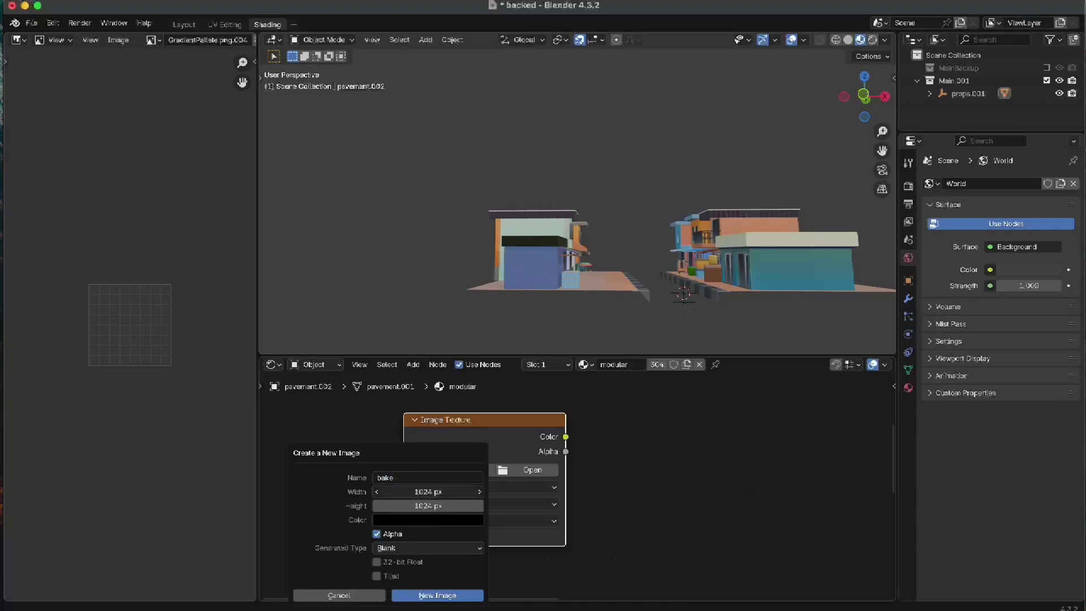
click(449, 494)
key(Return)
click(450, 493)
key(ctrl+c)
key(Return)
click(447, 505)
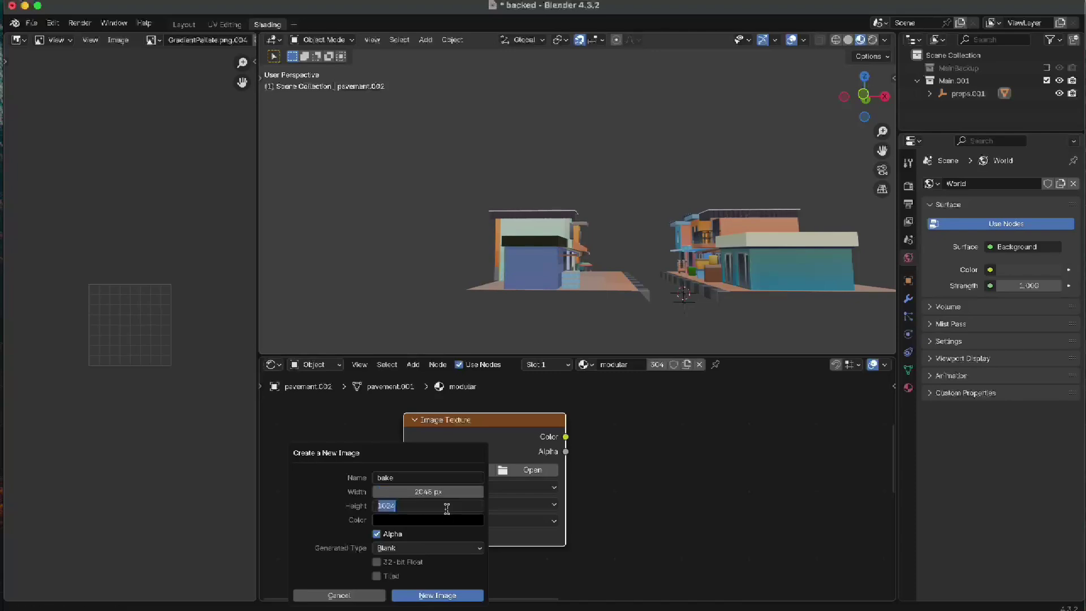
key(ctrl+v)
key(Return)
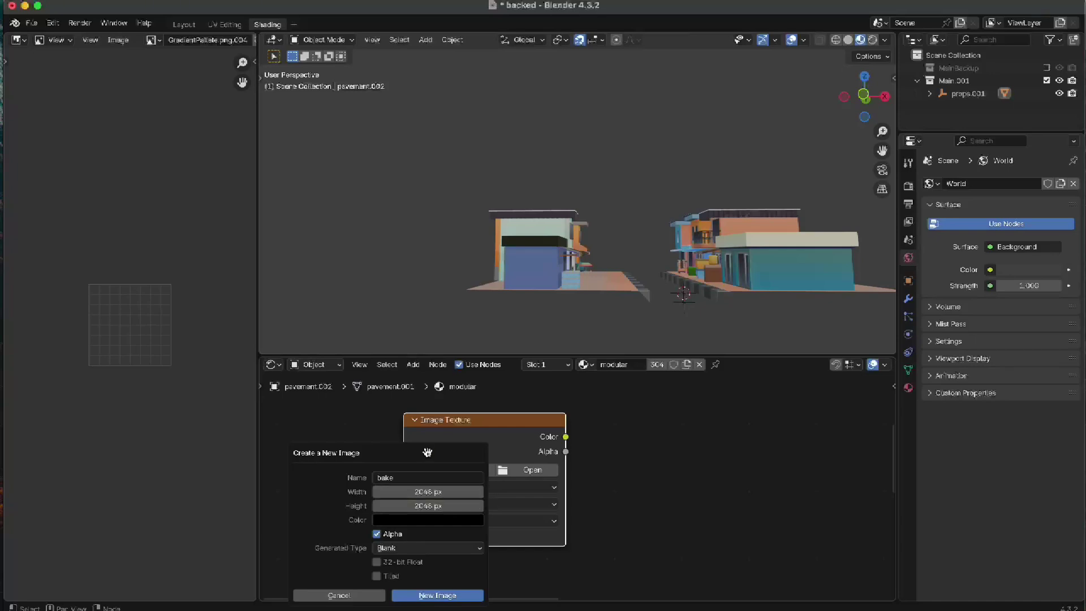
click(457, 595)
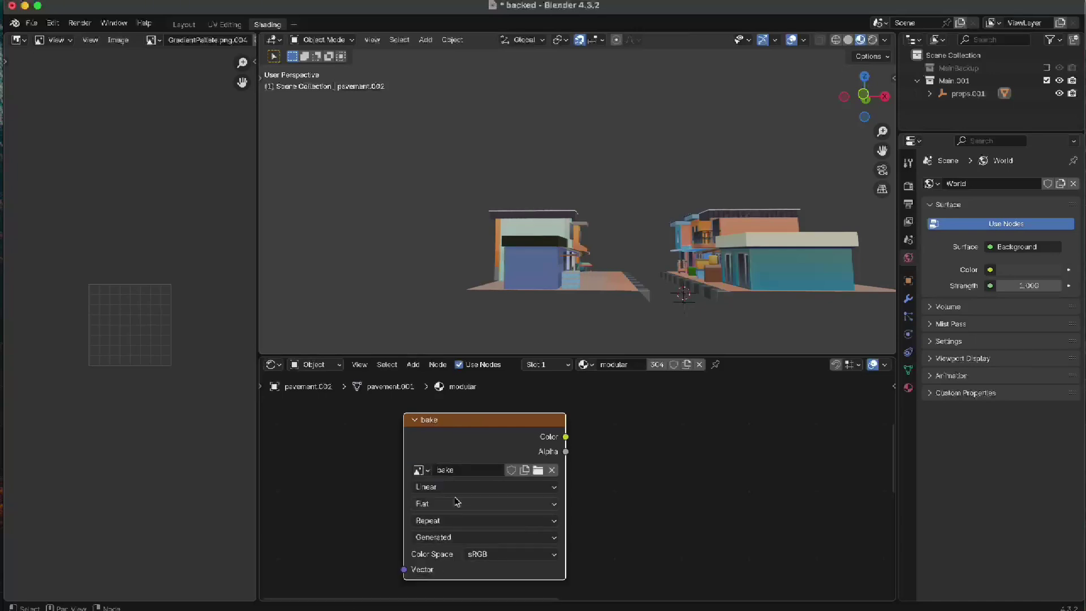
Display the bake image in the image editor beside the street view.
scroll(485, 456, down, 1)
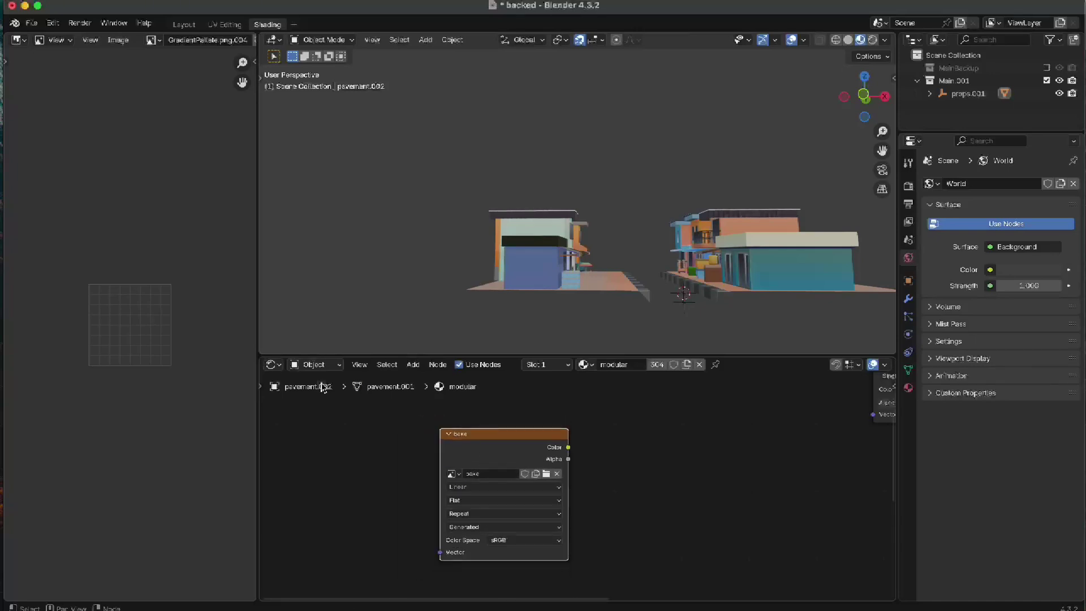
click(158, 40)
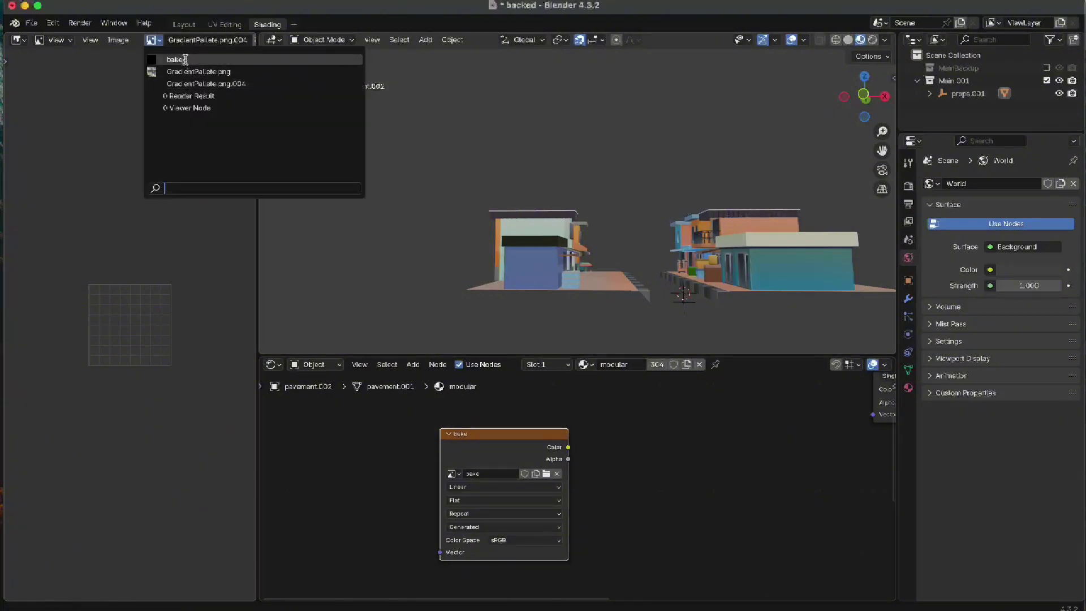
click(176, 60)
scroll(175, 317, down, 4)
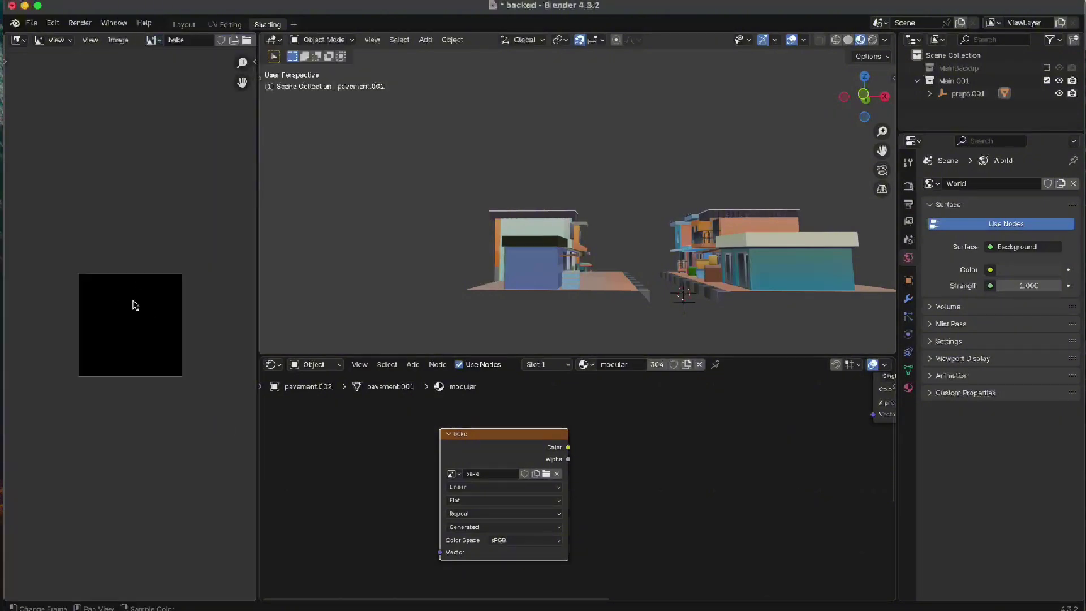
scroll(131, 300, up, 3)
scroll(141, 319, down, 2)
scroll(622, 469, down, 3)
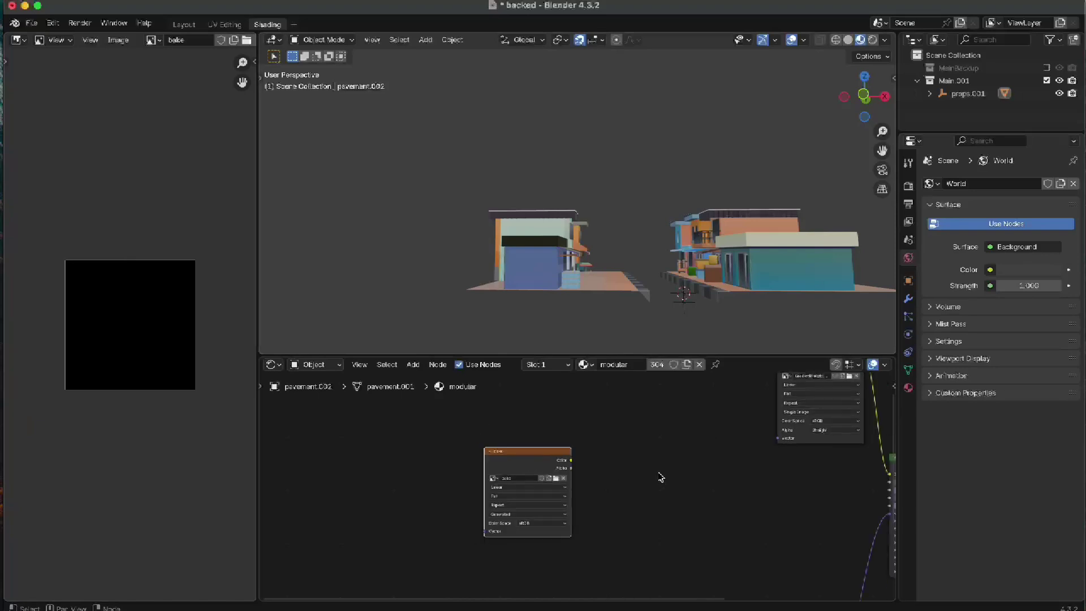
scroll(567, 255, up, 4)
scroll(593, 262, down, 2)
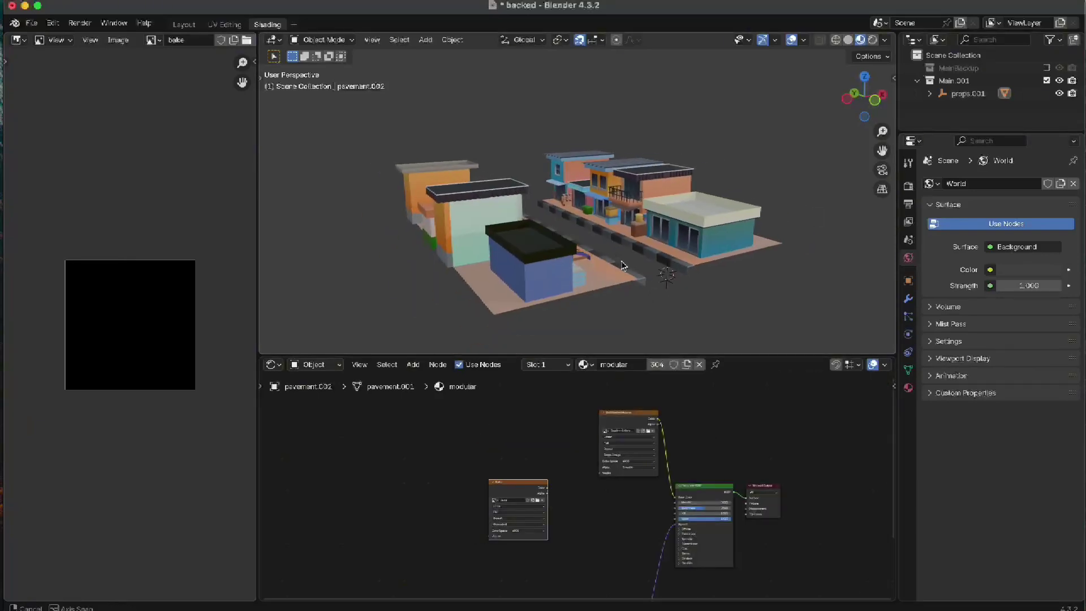
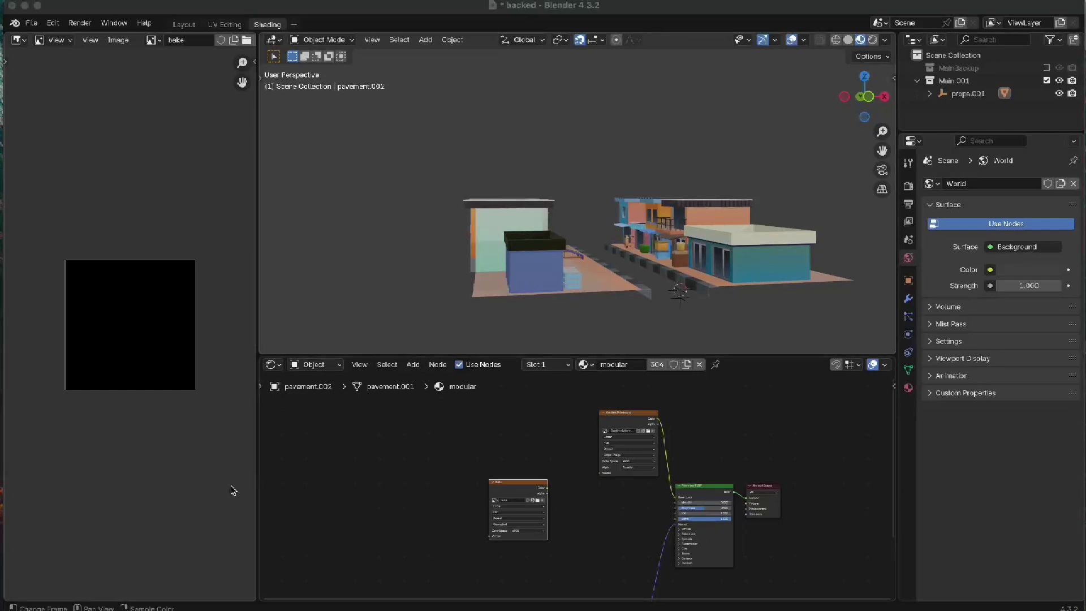
Display the street model with rendered shading in the 3D view.
click(233, 490)
scroll(628, 263, down, 2)
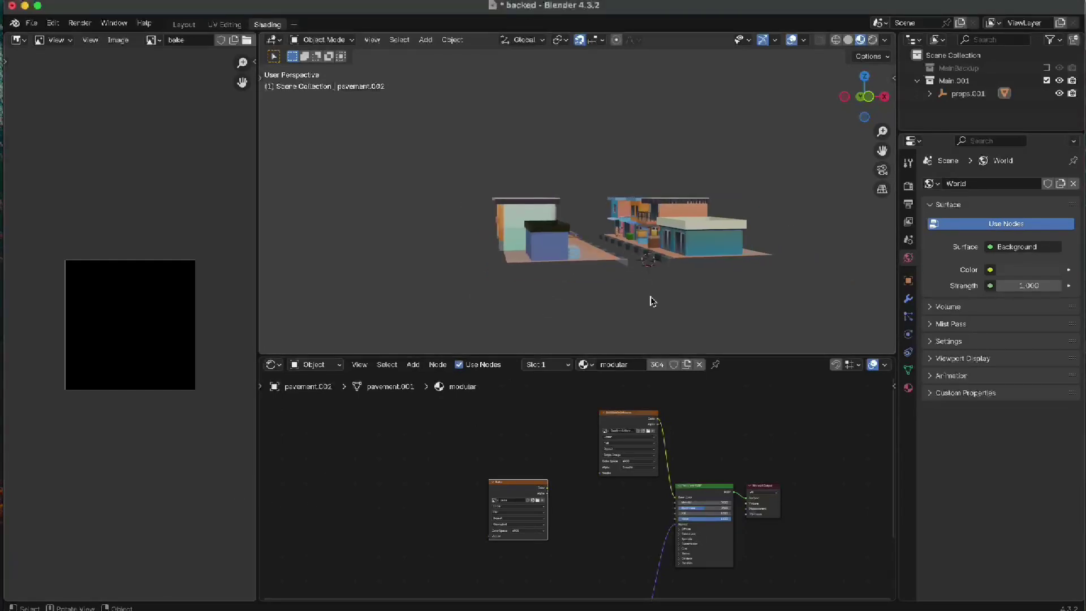
middle_drag(617, 272, 584, 252)
scroll(599, 288, up, 2)
middle_drag(696, 280, 675, 279)
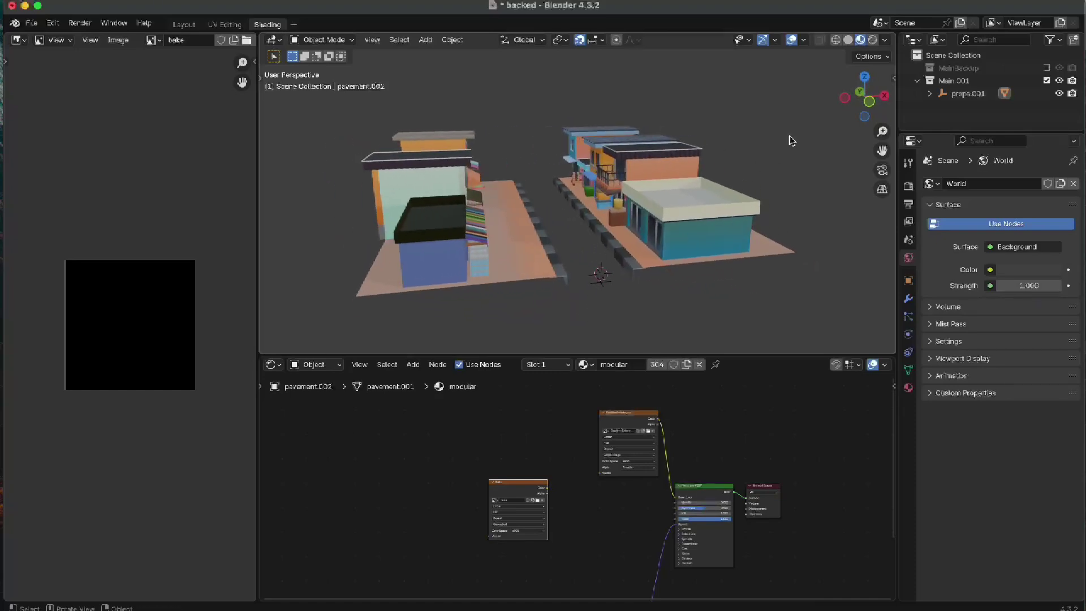
middle_drag(636, 246, 594, 203)
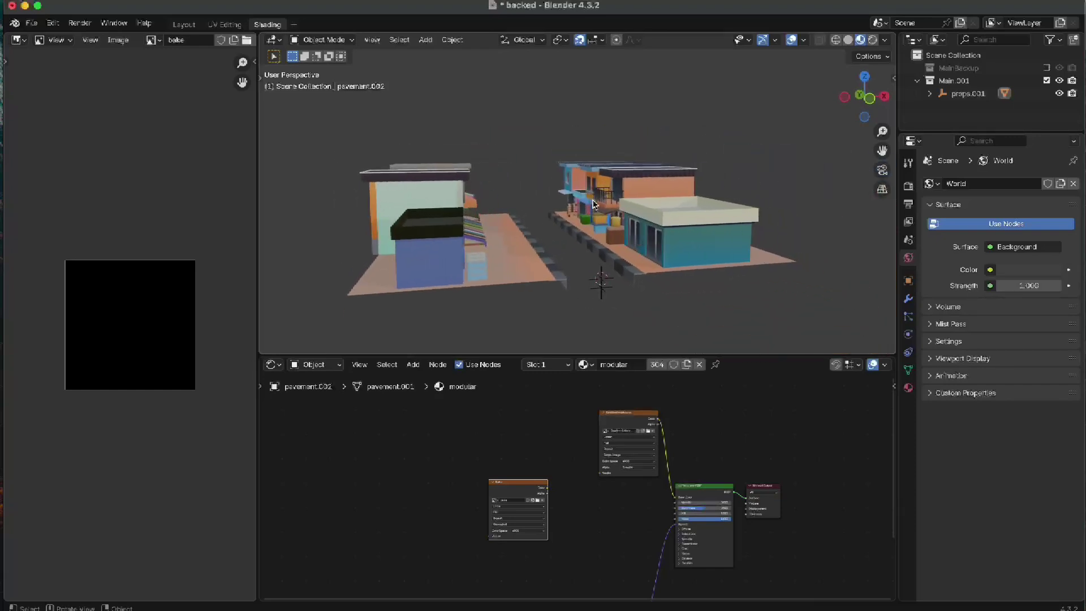
click(873, 41)
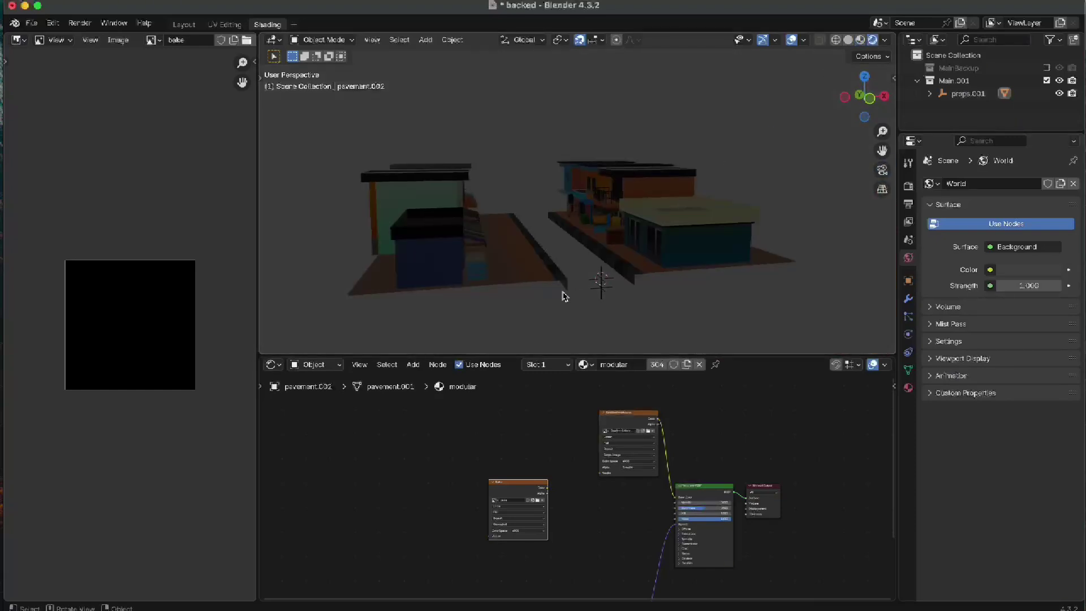
shift+middle_drag(604, 287, 628, 279)
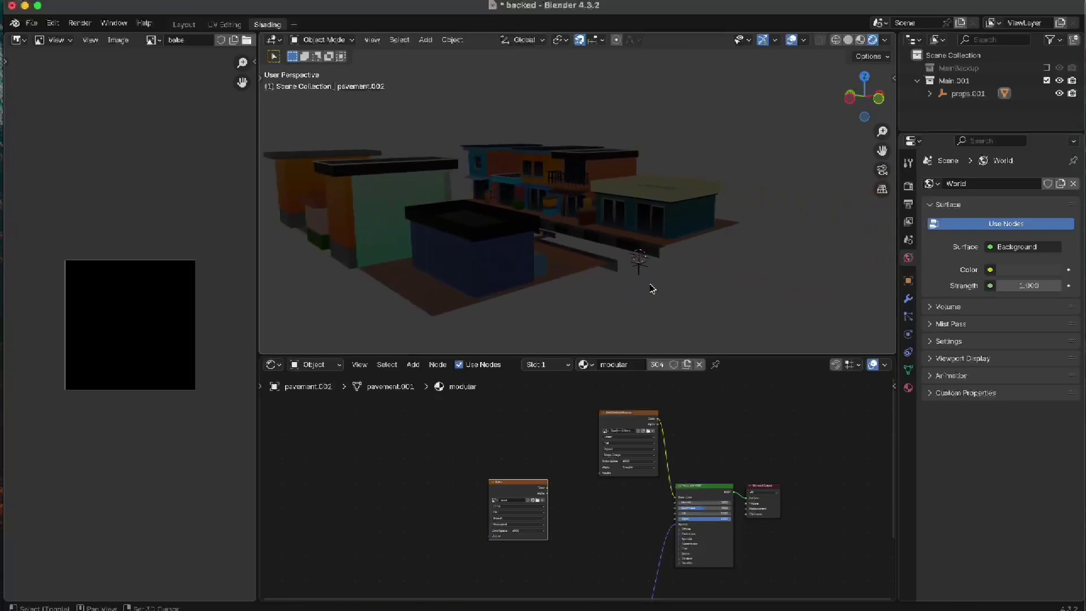
Add a Sun light to the scene and raise it along the Z axis above the street.
key(shift+a)
mouse_move(626, 455)
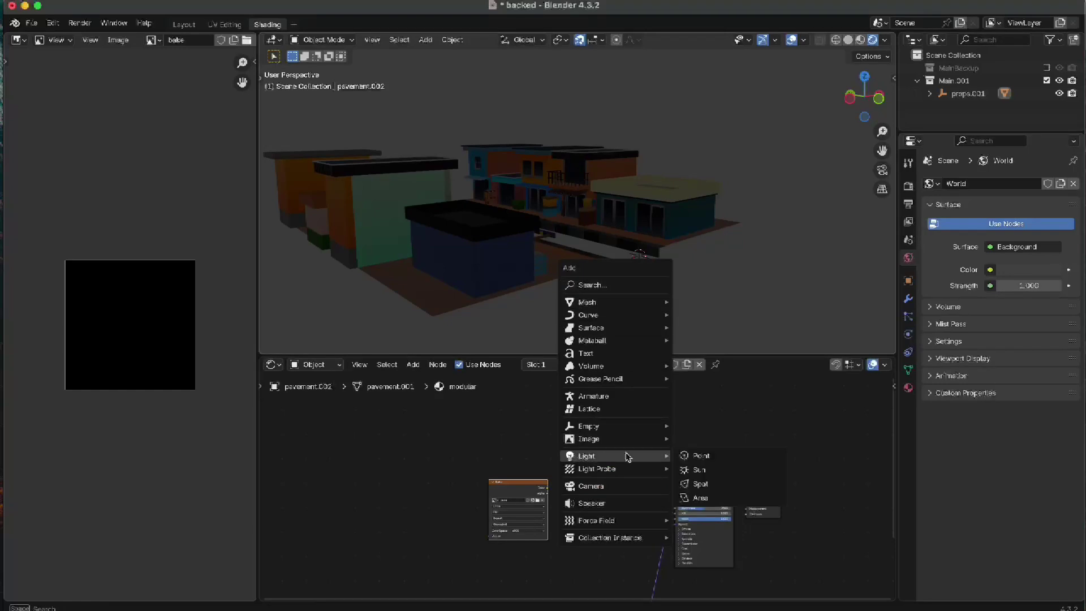
click(700, 469)
scroll(632, 265, down, 2)
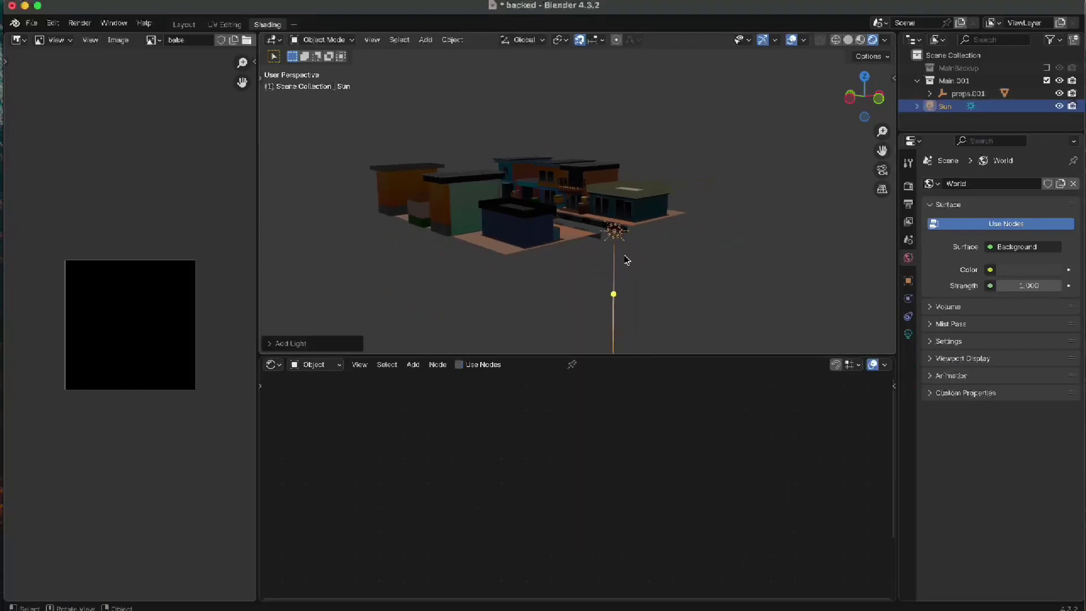
key(t)
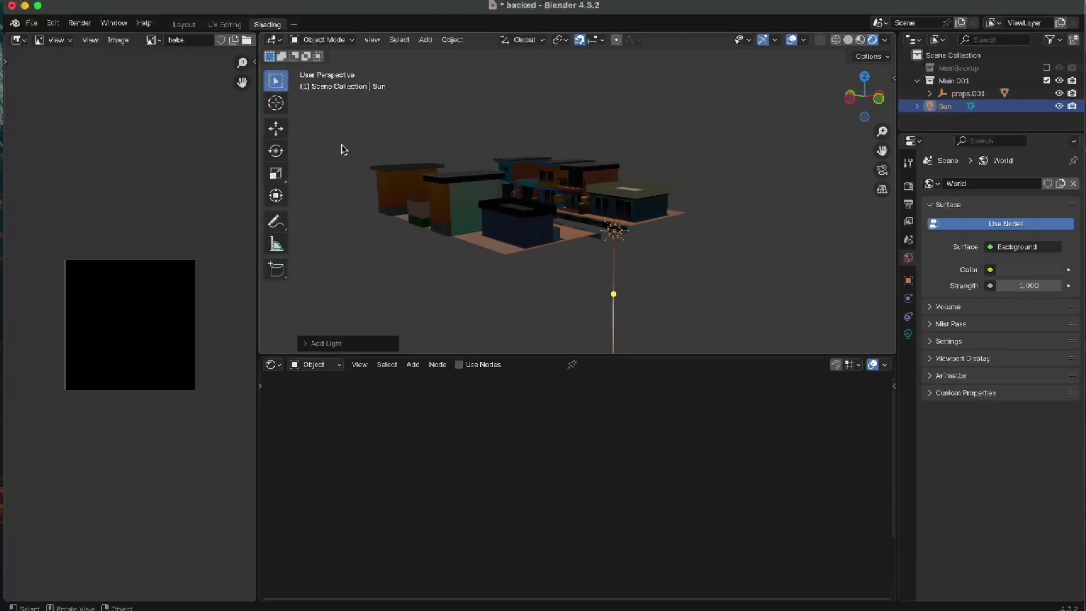
click(276, 129)
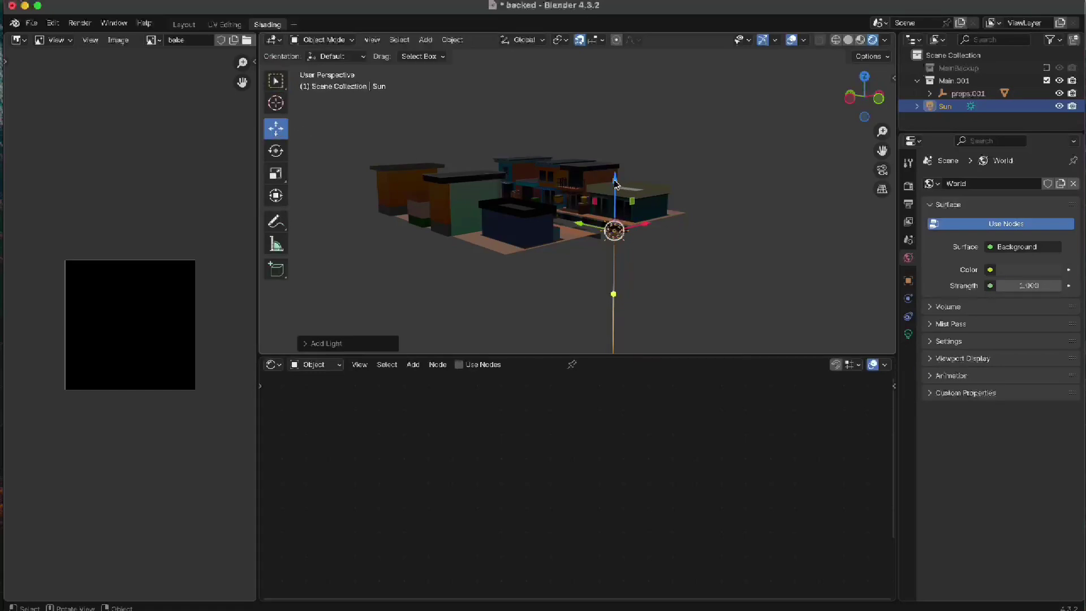
drag(616, 184, 609, 142)
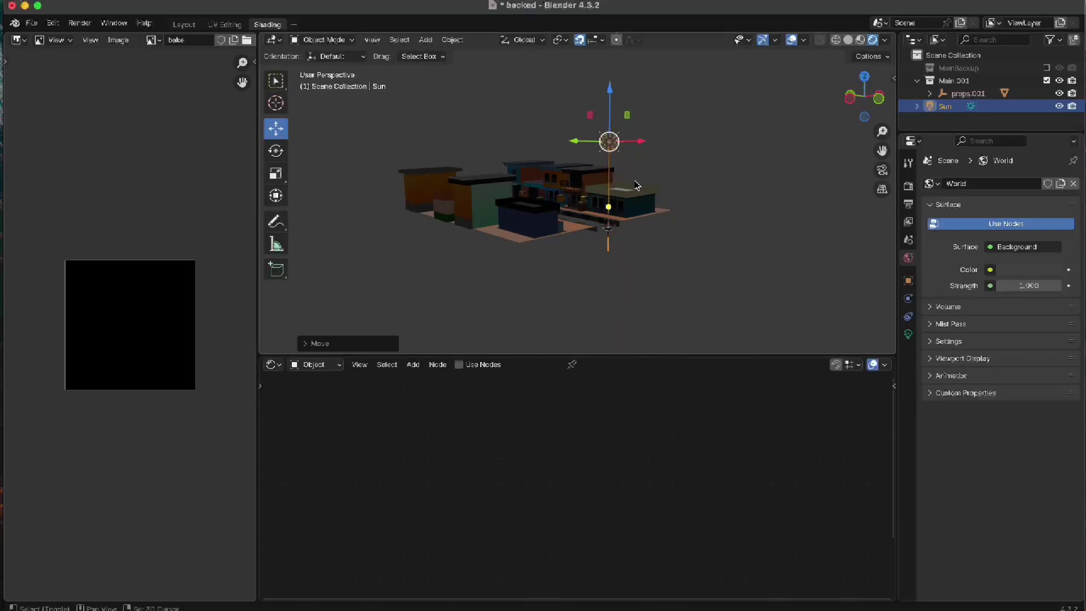
Shift the sun light about 2 m along the Y axis and adjust its height above the buildings.
middle_drag(637, 185, 673, 266)
drag(558, 227, 473, 220)
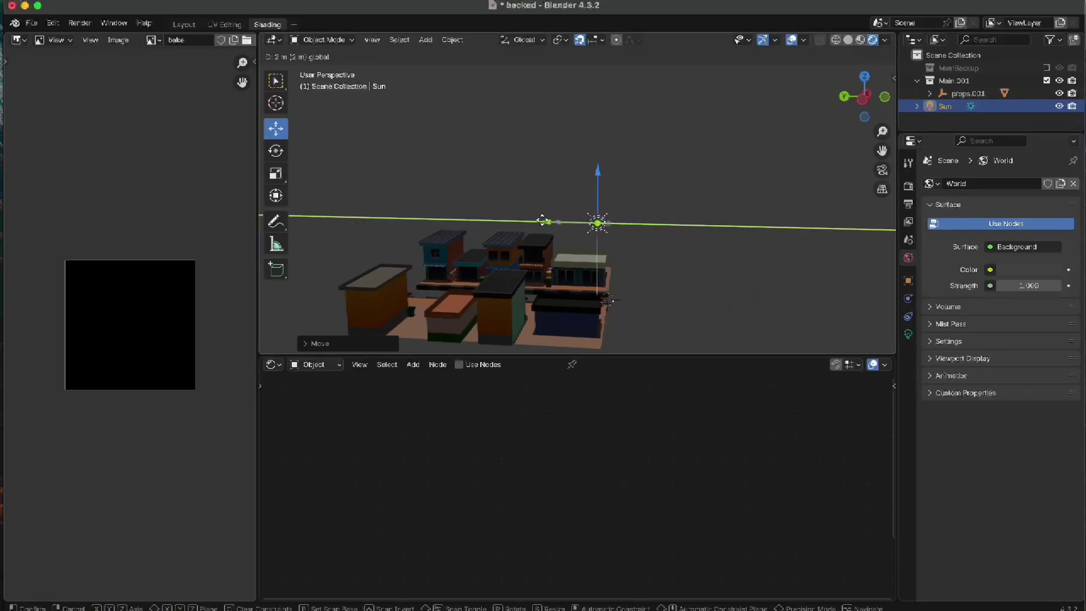
key(z)
drag(542, 220, 610, 107)
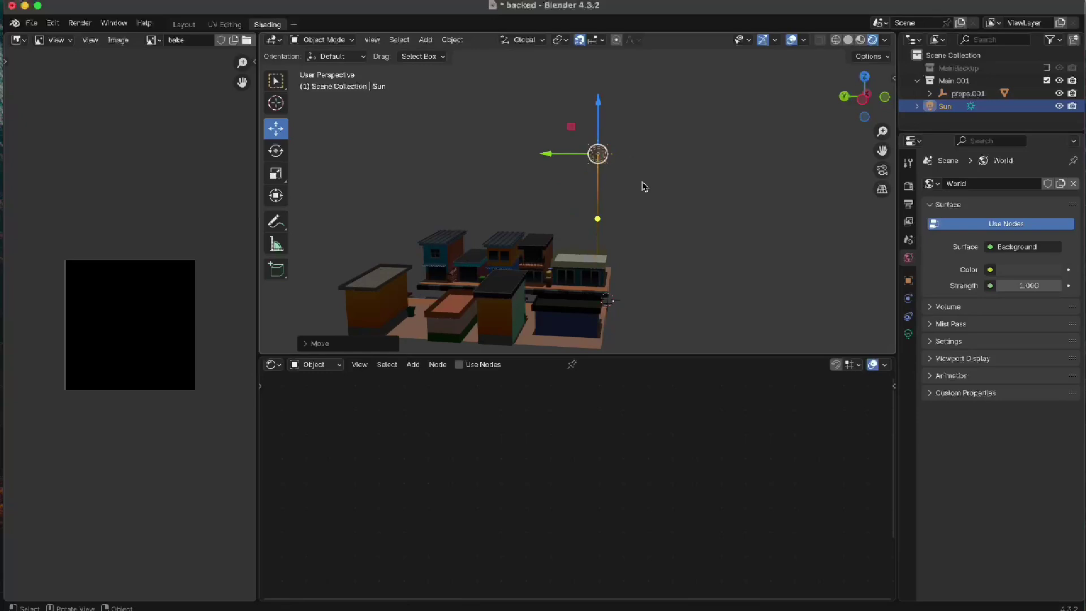
middle_drag(644, 186, 671, 197)
drag(635, 70, 636, 106)
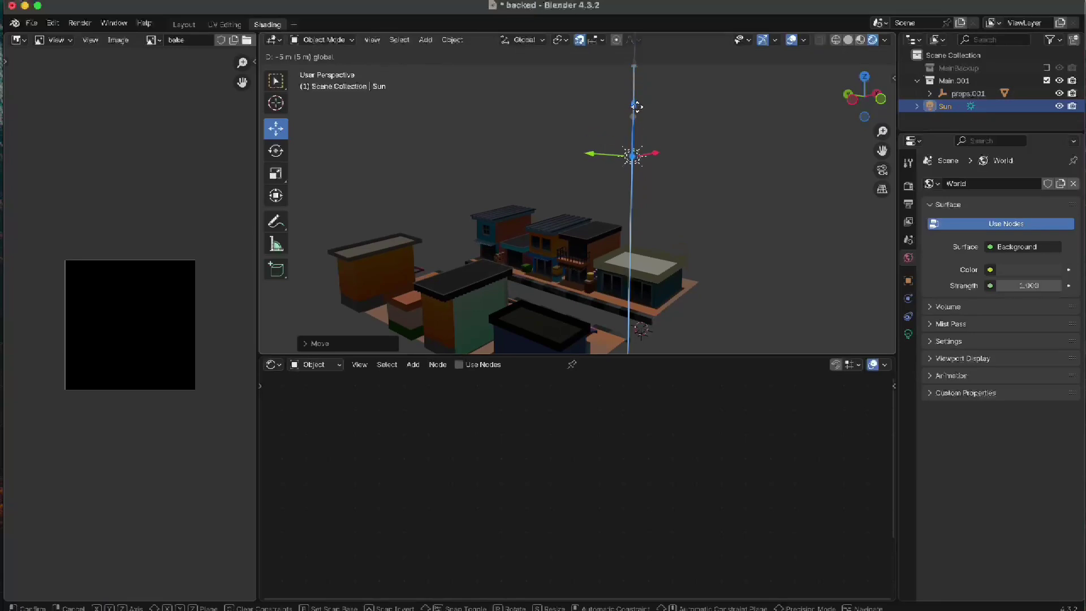
drag(637, 150, 637, 151)
middle_drag(685, 267, 654, 238)
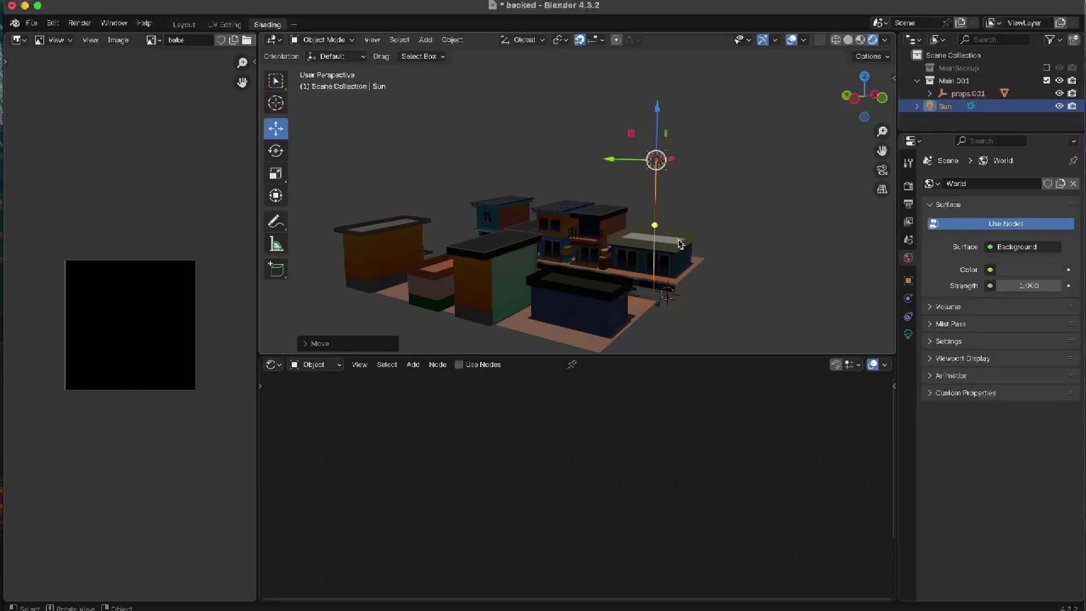
In the right side view, rotate the sun light about the X axis so its rays slant along the street.
key(KP_1)
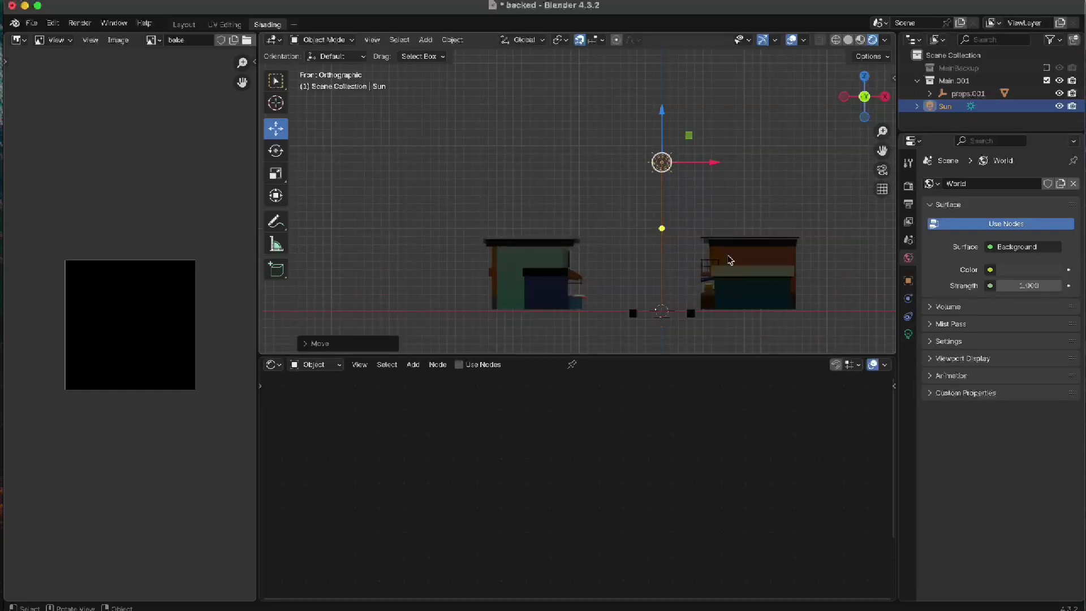
key(KP_3)
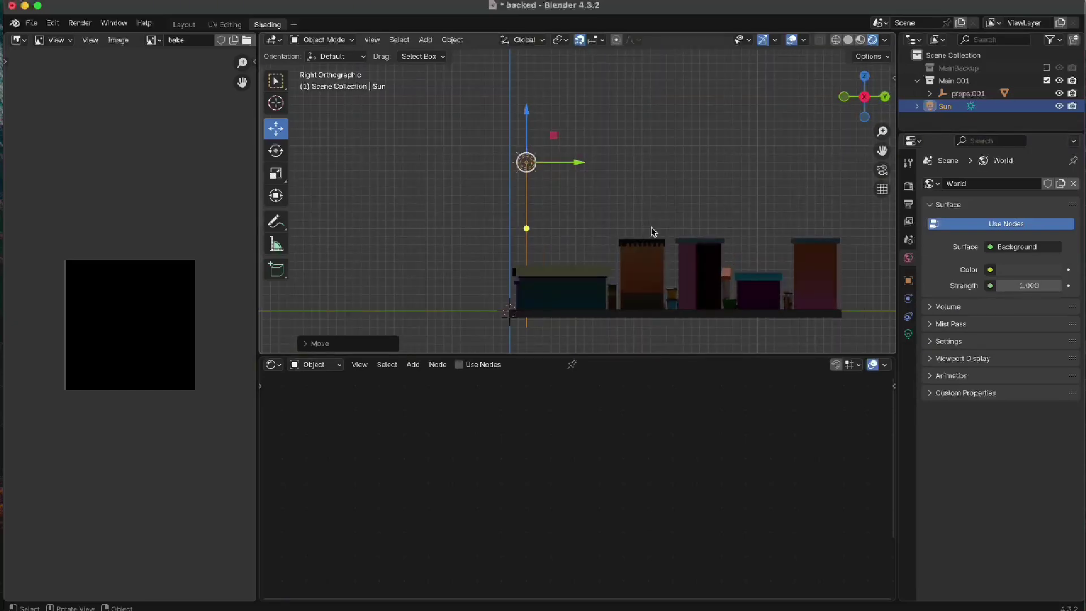
key(KP_7)
key(KP_1)
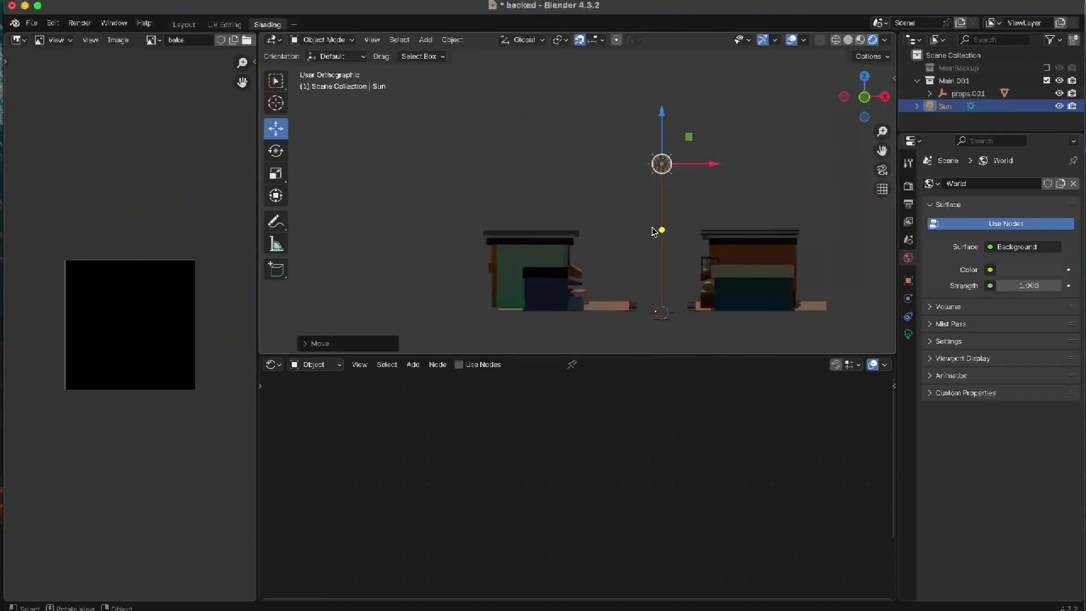
key(KP_3)
click(277, 152)
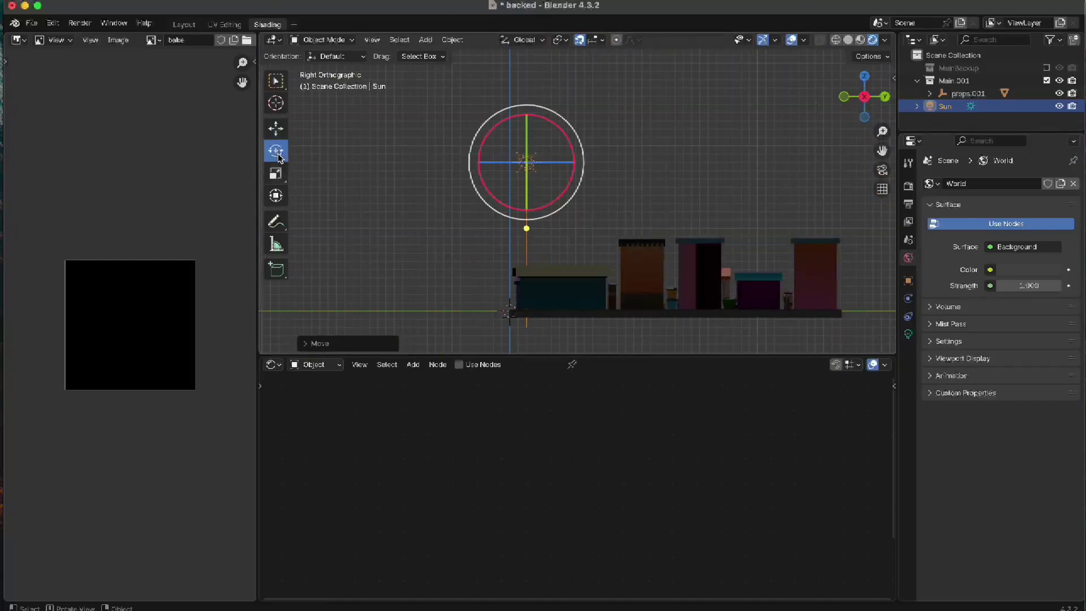
drag(568, 142, 542, 118)
Examine from several angles how the tilted sunlight and its shadows fall on the buildings and pavements.
scroll(659, 243, down, 3)
middle_drag(660, 242, 652, 221)
scroll(666, 283, up, 3)
middle_drag(672, 280, 628, 243)
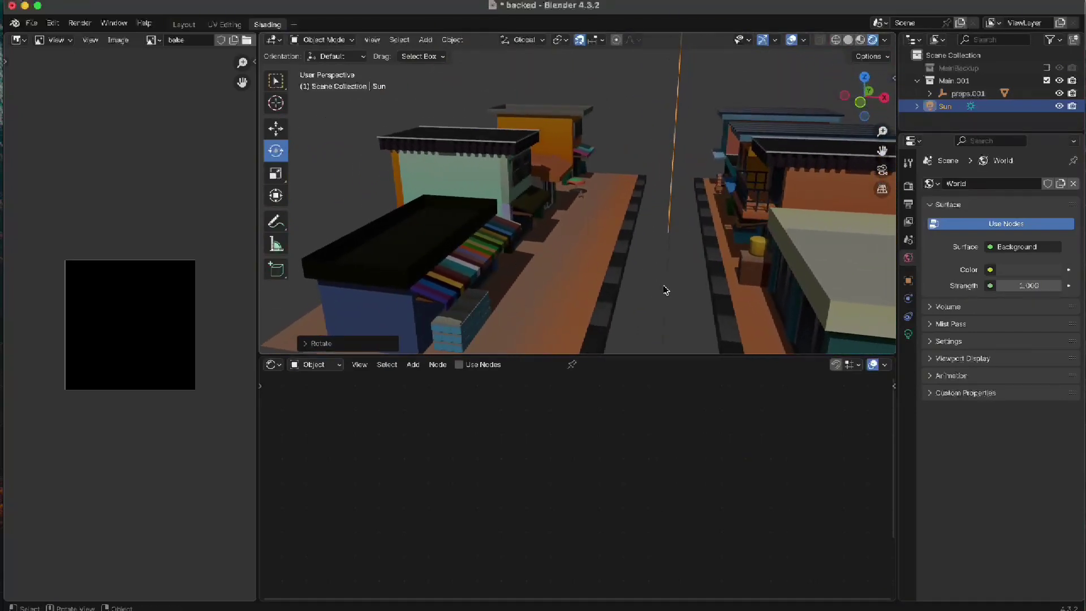
middle_drag(666, 290, 690, 170)
scroll(609, 213, up, 3)
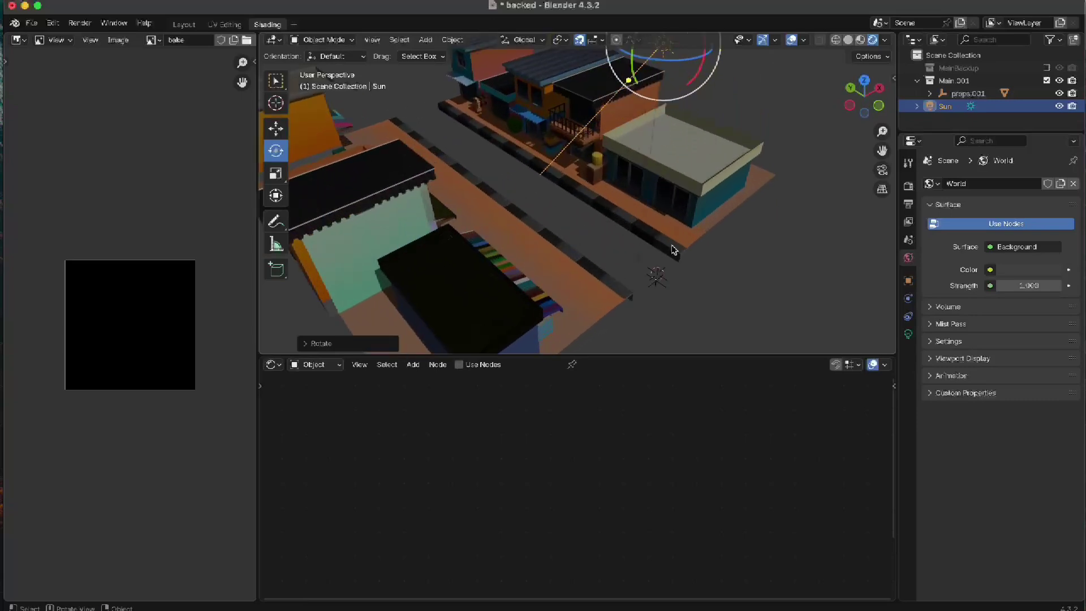
middle_drag(672, 248, 555, 207)
scroll(642, 186, down, 3)
middle_drag(642, 187, 625, 191)
scroll(619, 236, down, 3)
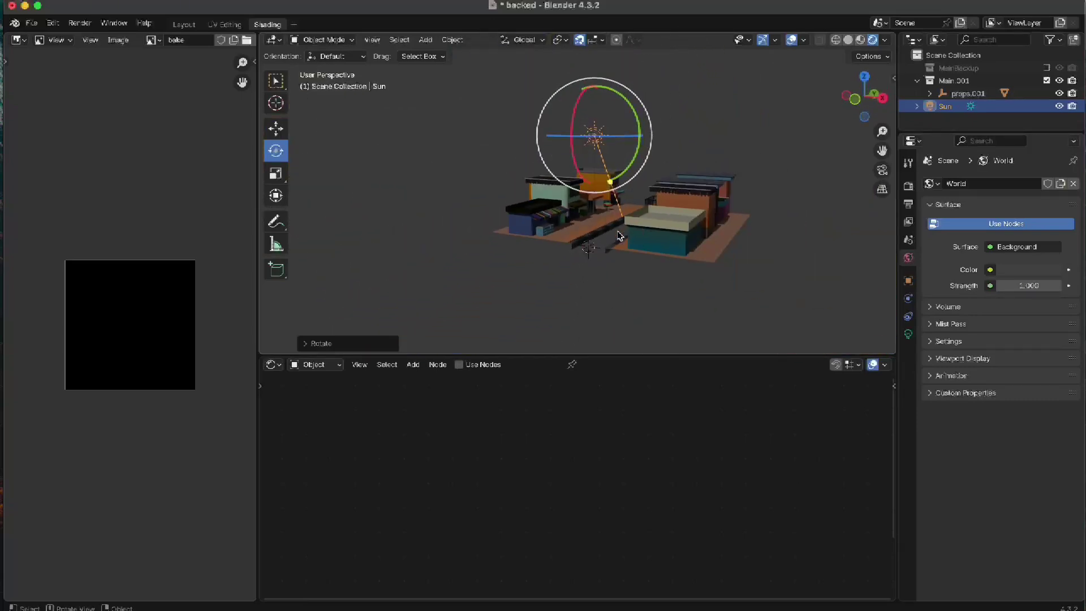
scroll(622, 240, up, 3)
In the front view, tilt the sun light slightly sideways about the Y axis.
key(KP_1)
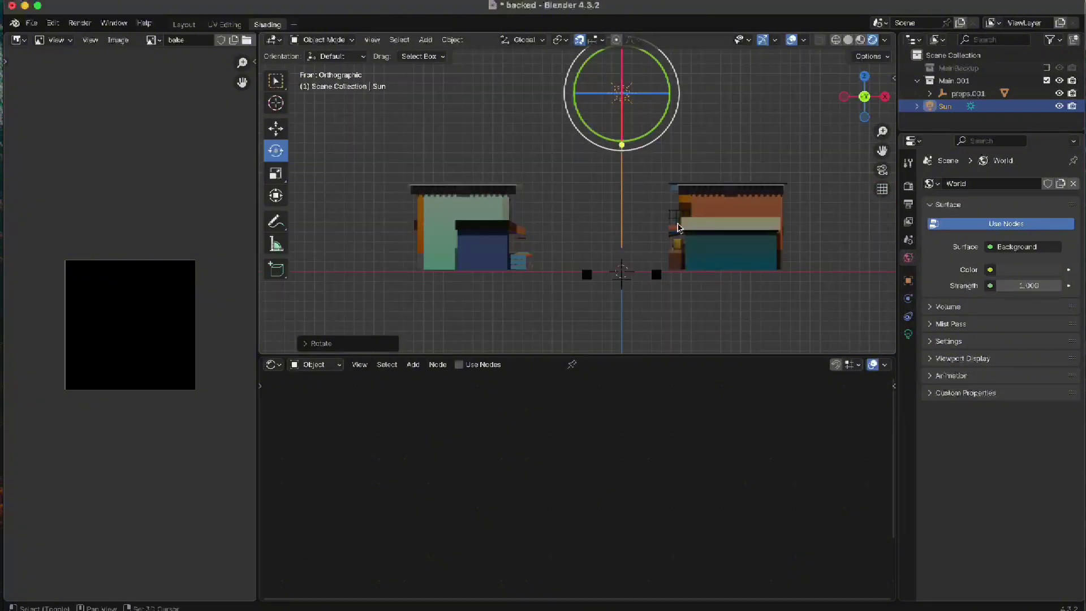
shift+scroll(679, 226, up, 5)
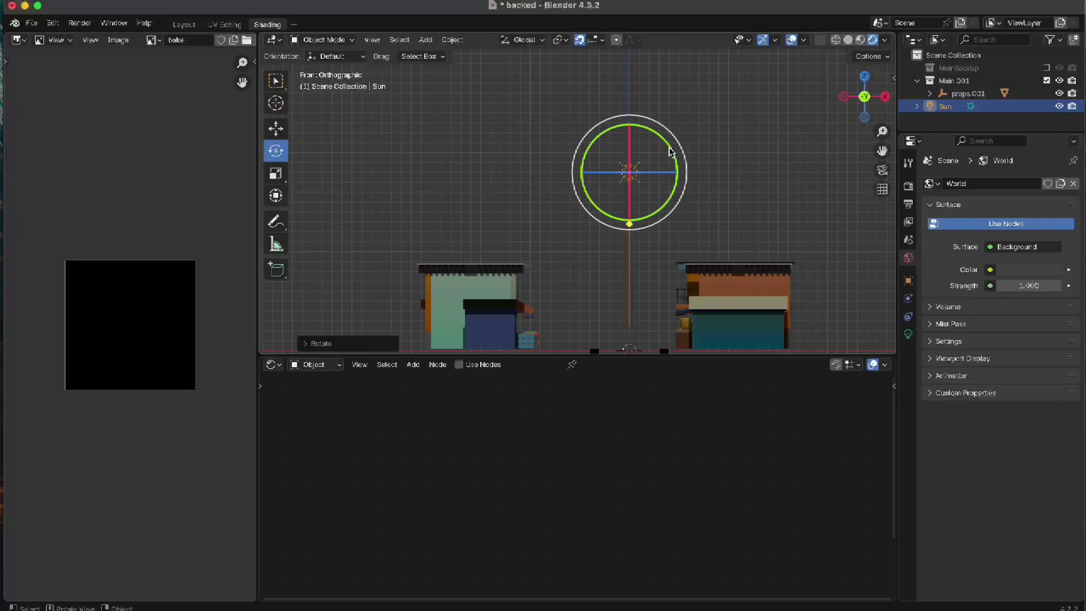
drag(669, 152, 664, 145)
Try the sun light at a strength of 2 and then 3.
middle_drag(683, 236, 563, 278)
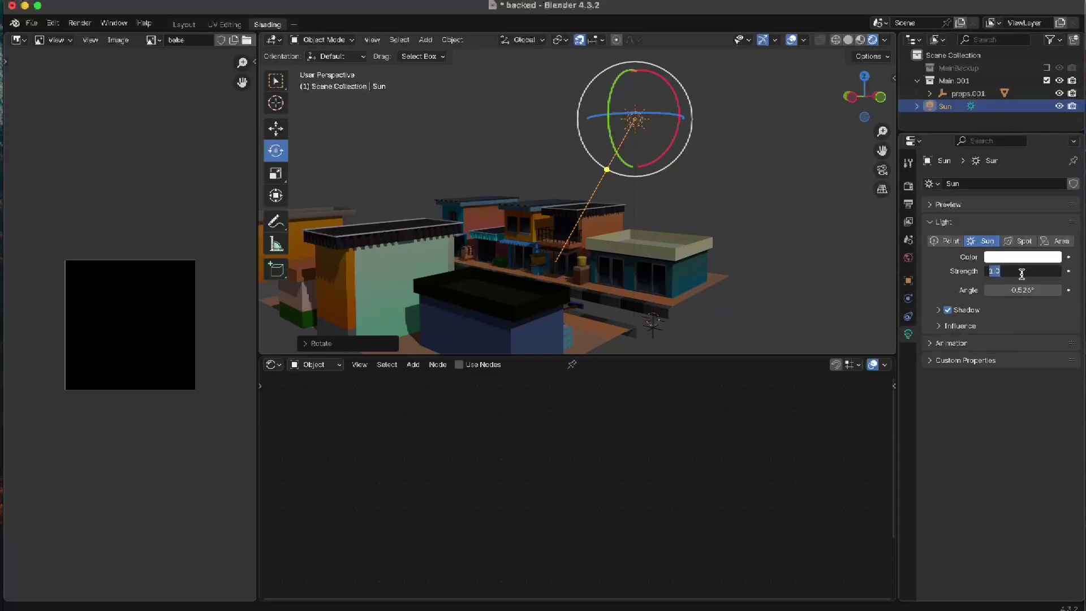
key(Return)
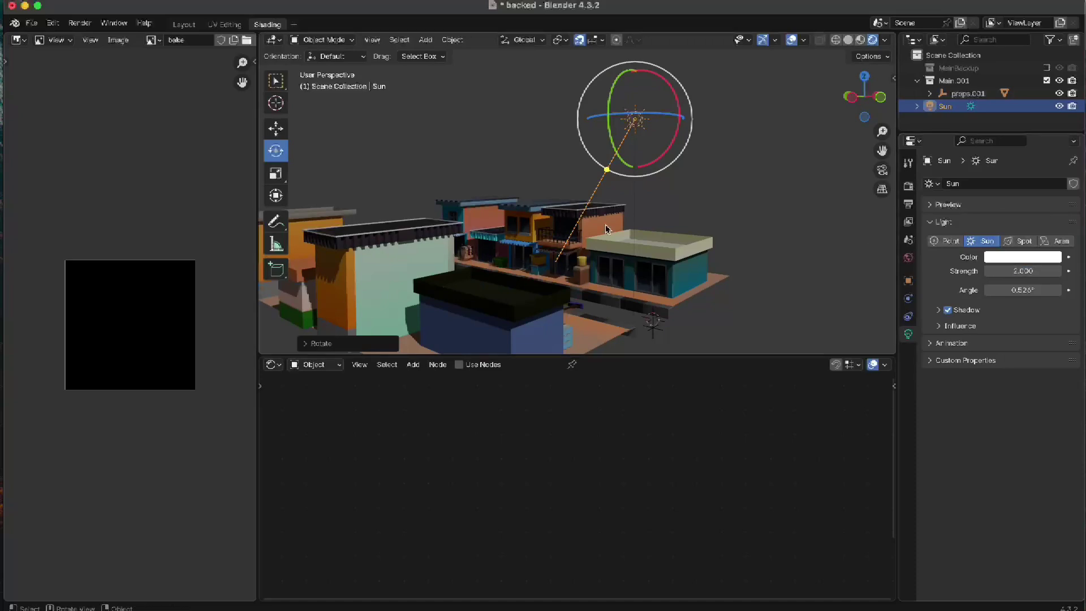
middle_drag(608, 229, 639, 274)
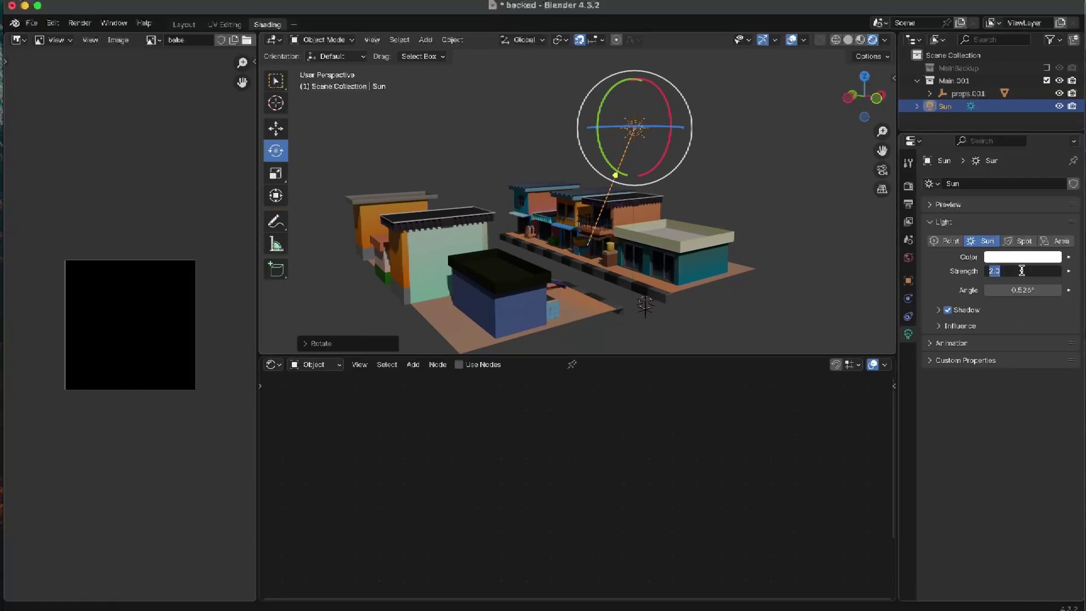
key(Return)
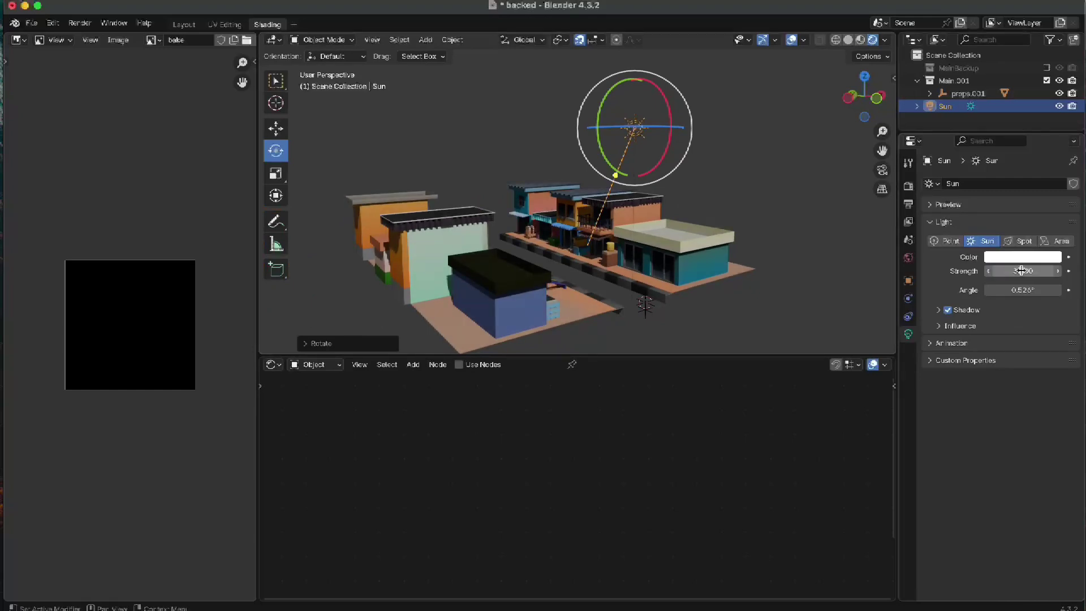
Check the lighting across the street and set the sun light's strength to 4.
scroll(656, 266, up, 3)
middle_drag(656, 266, 560, 265)
scroll(657, 240, down, 2)
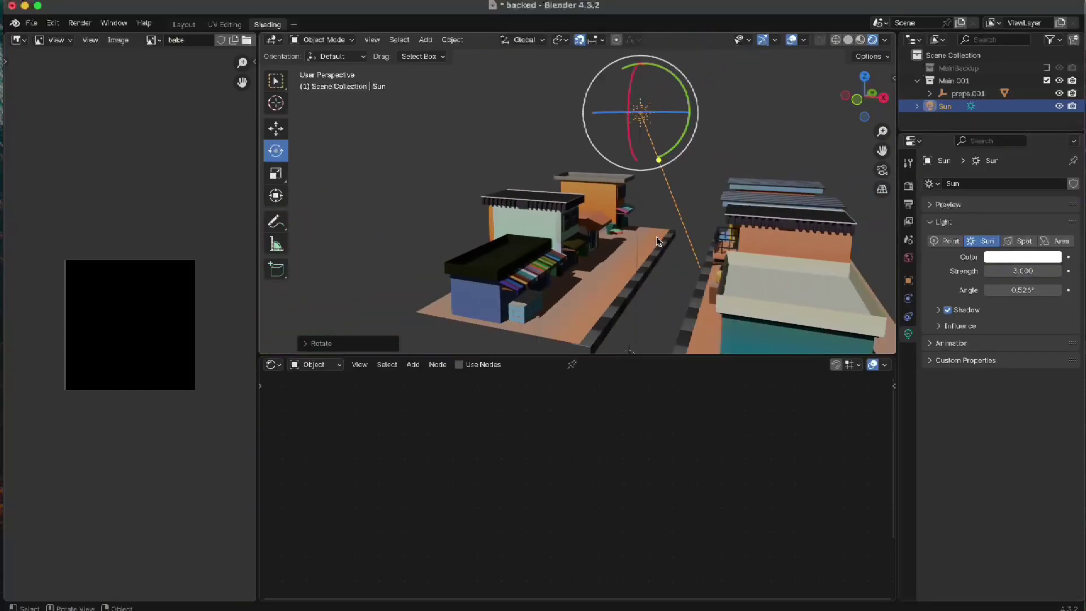
middle_drag(656, 242, 574, 236)
middle_drag(725, 211, 651, 290)
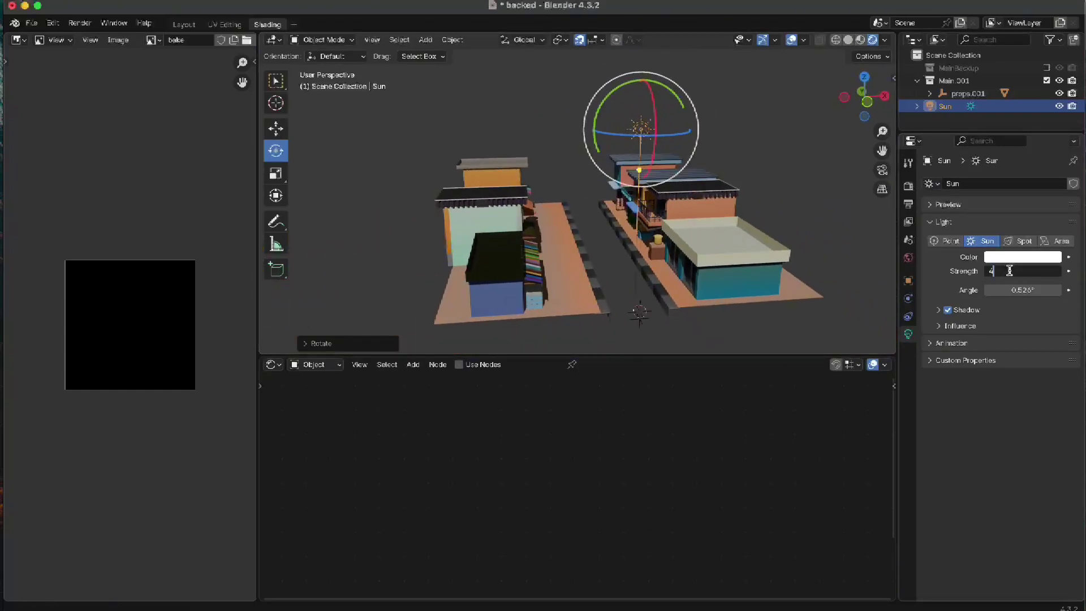
key(Return)
Examine the brighter sunlight and the shadows on the shops, awnings and pavements up close and from afar.
middle_drag(616, 271, 566, 290)
scroll(621, 269, up, 4)
scroll(603, 283, down, 5)
scroll(608, 280, up, 4)
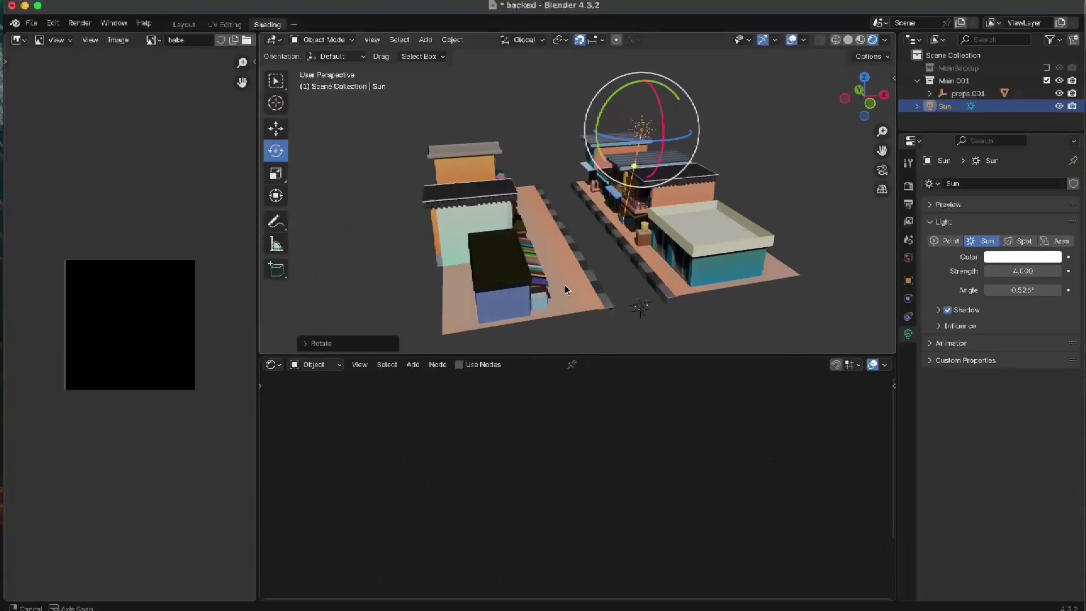
scroll(661, 285, up, 2)
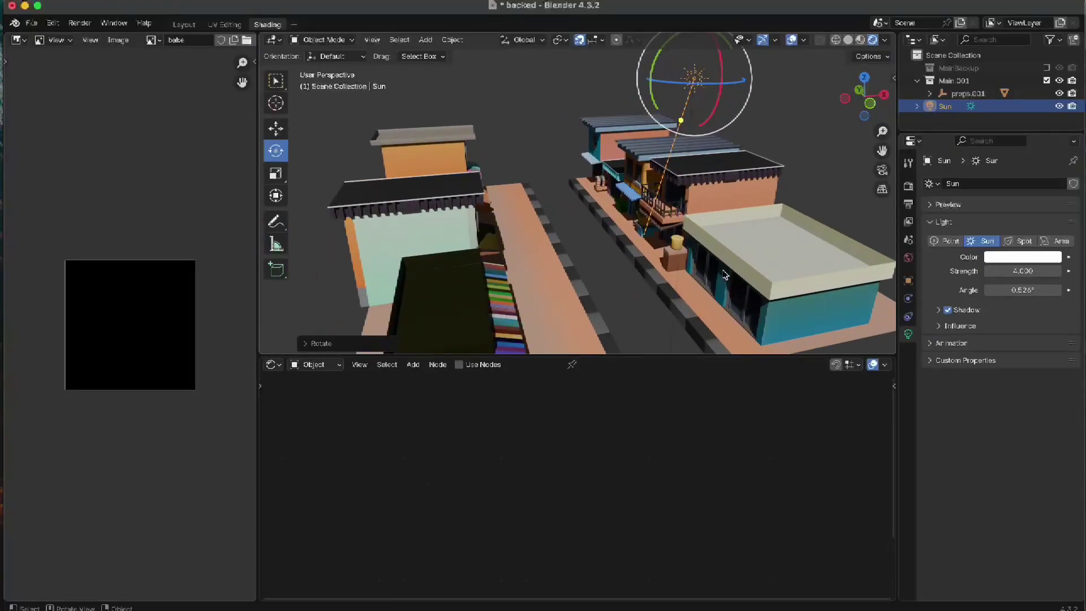
middle_drag(725, 275, 542, 266)
scroll(543, 267, up, 3)
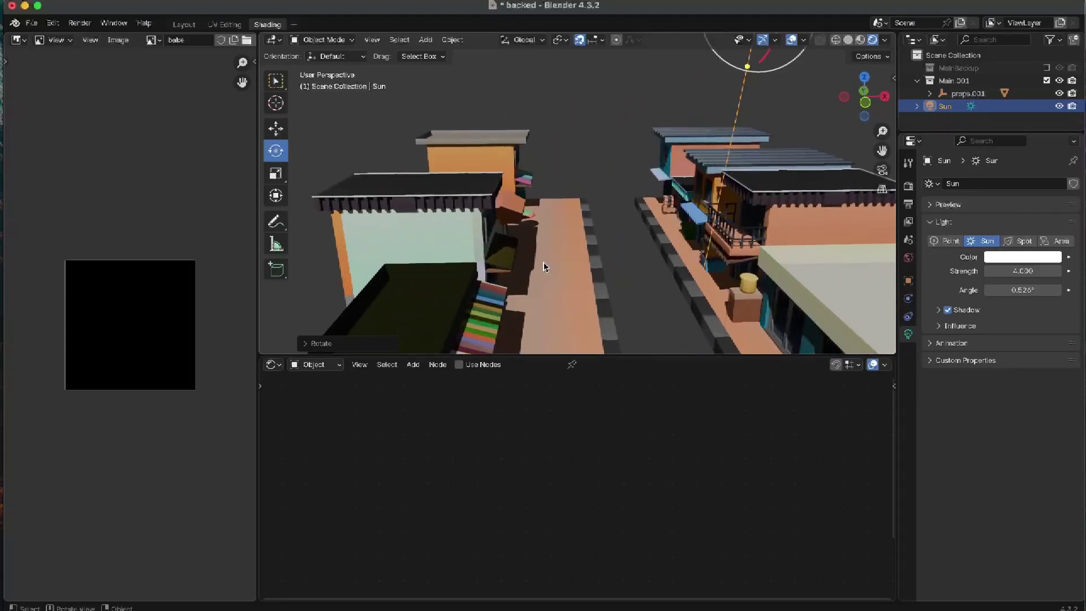
scroll(544, 267, down, 6)
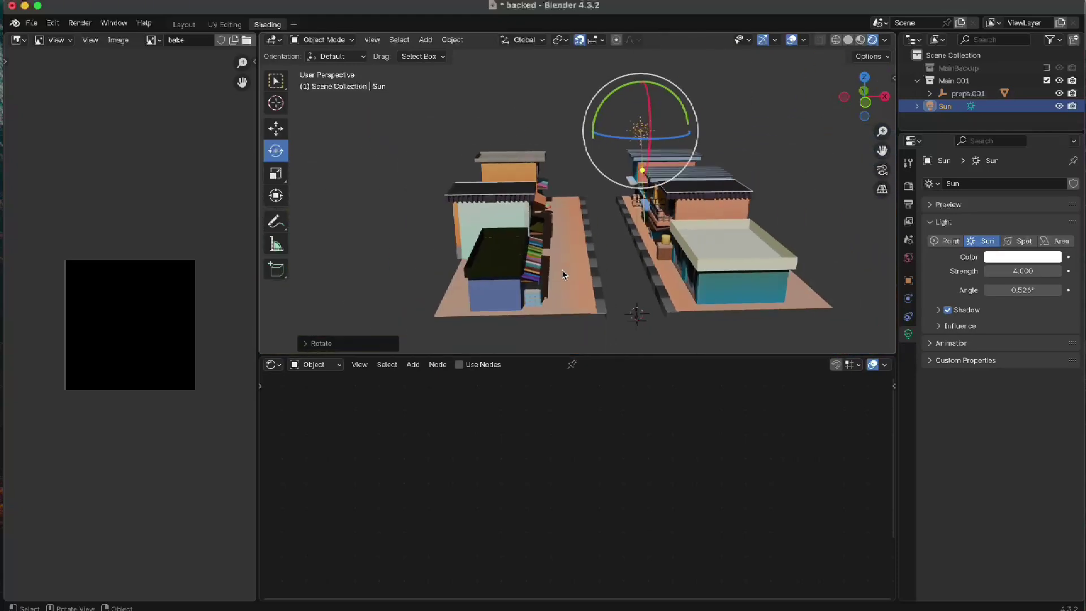
Switch the render engine from EEVEE to Cycles and check the lighting on the shops and pavements.
middle_drag(563, 274, 631, 276)
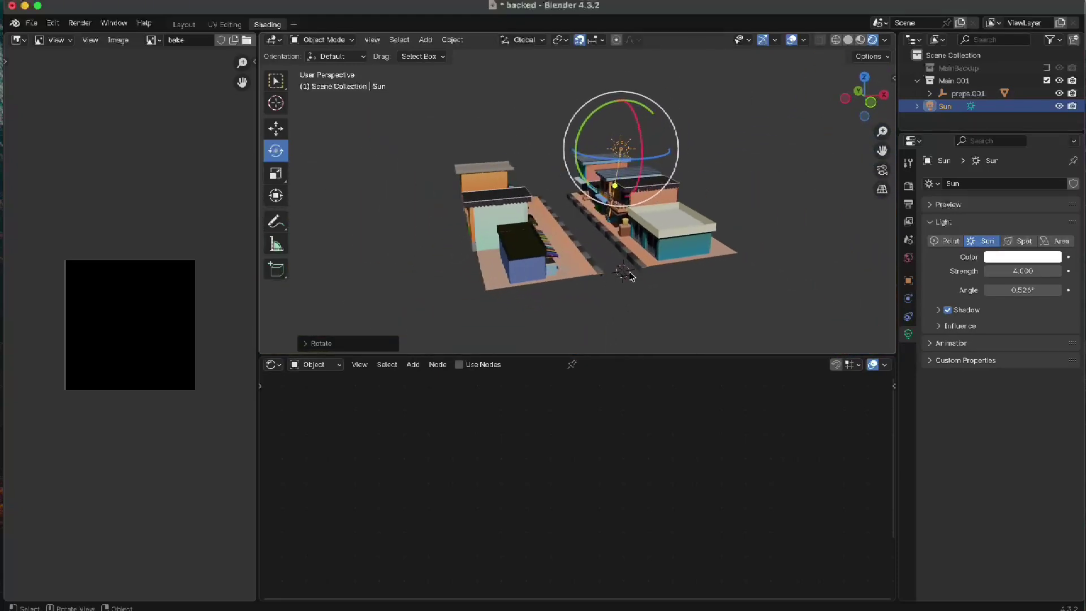
click(908, 187)
click(1025, 185)
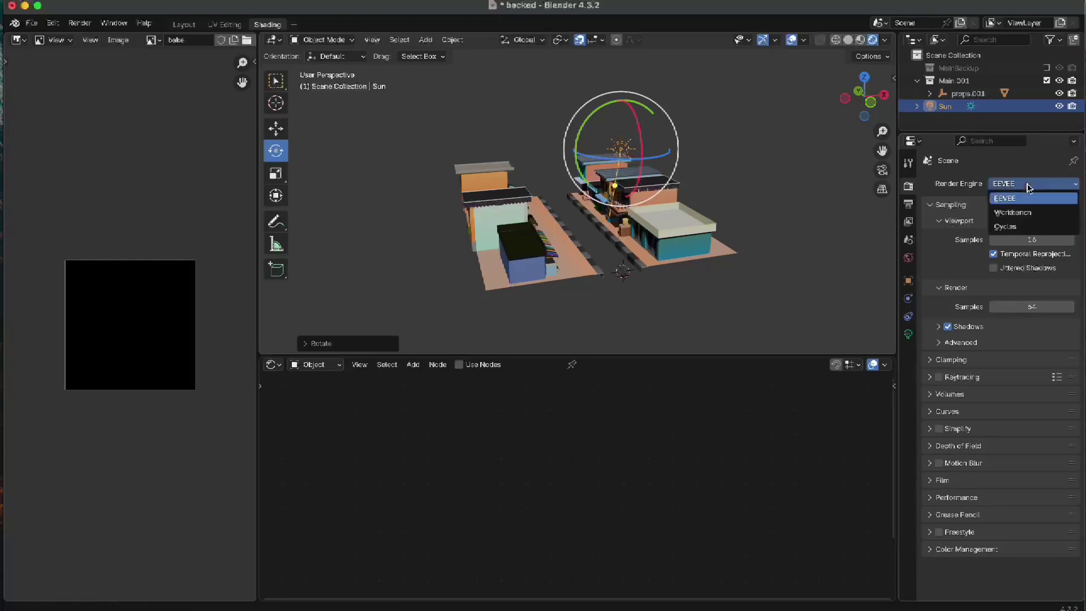
click(1021, 227)
scroll(598, 263, up, 5)
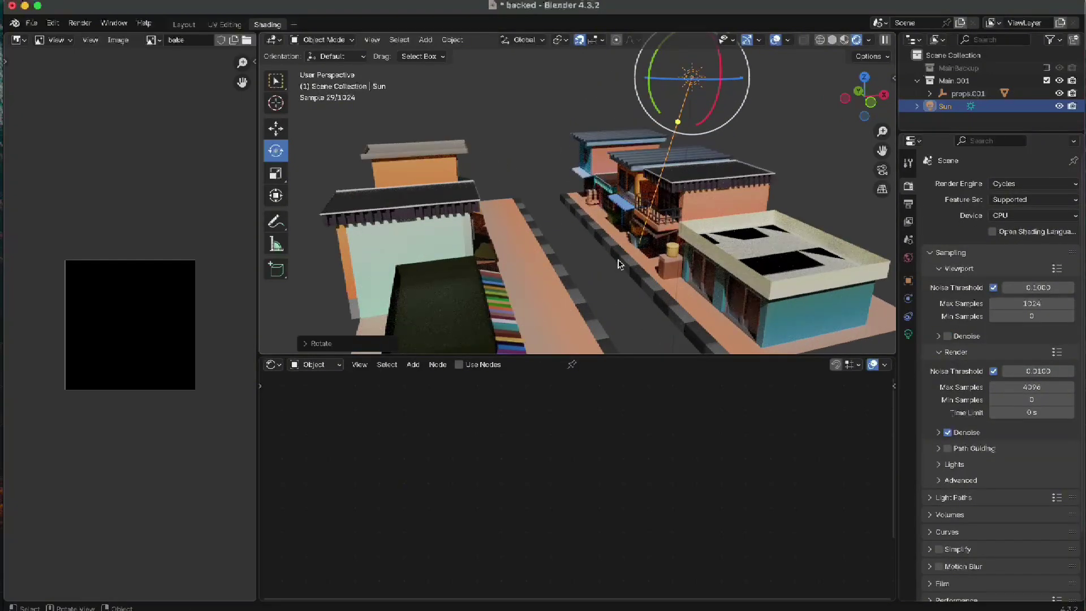
shift+scroll(620, 235, right, 5)
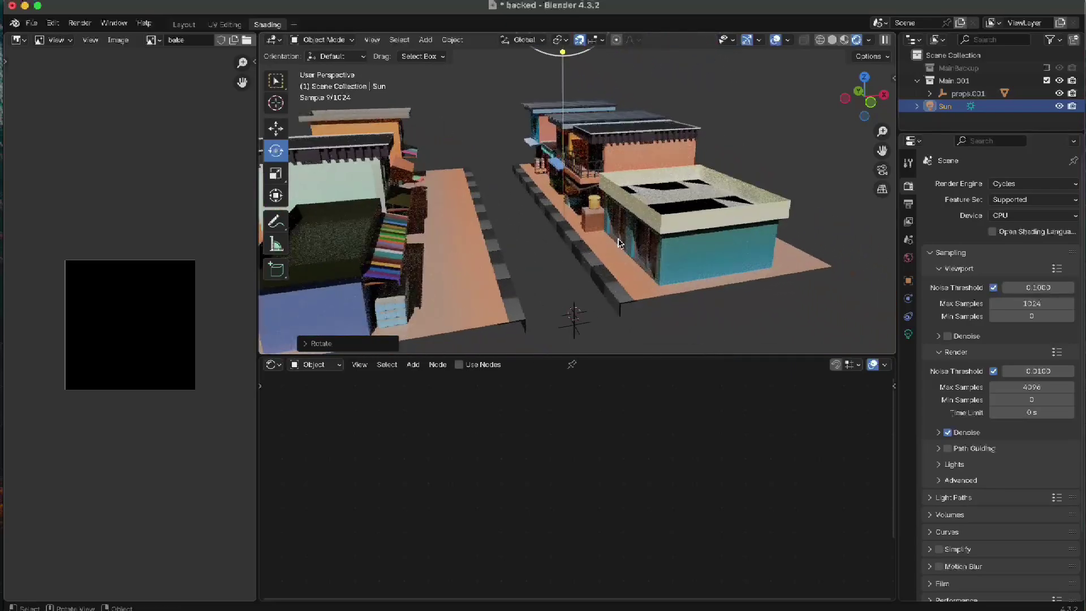
middle_drag(621, 249, 589, 224)
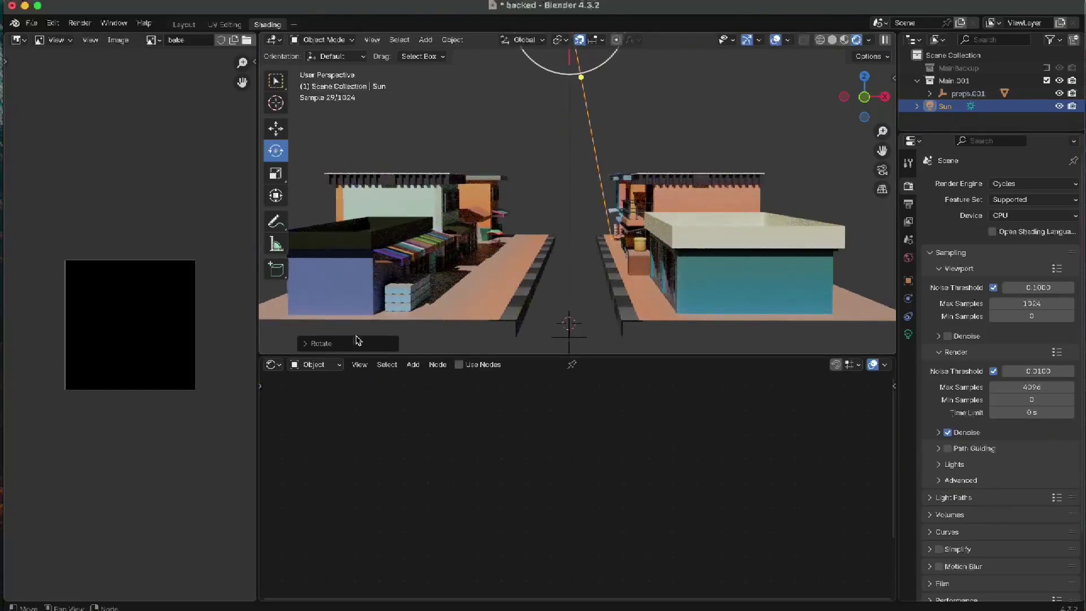
Select the combined street mesh and set the Cycles viewport max samples to 256.
click(480, 294)
scroll(544, 467, up, 1)
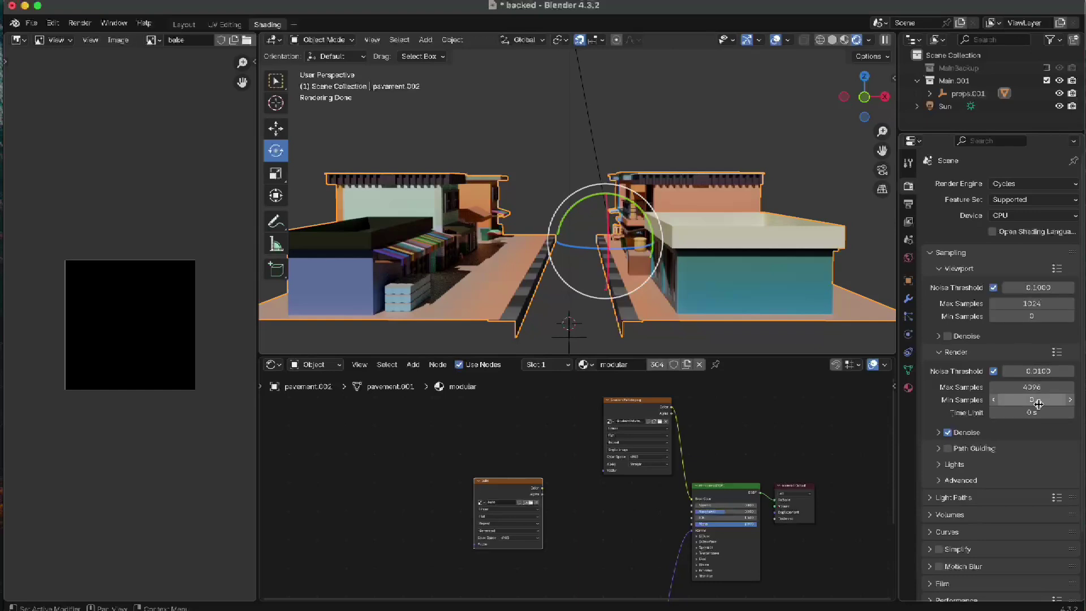
click(1026, 302)
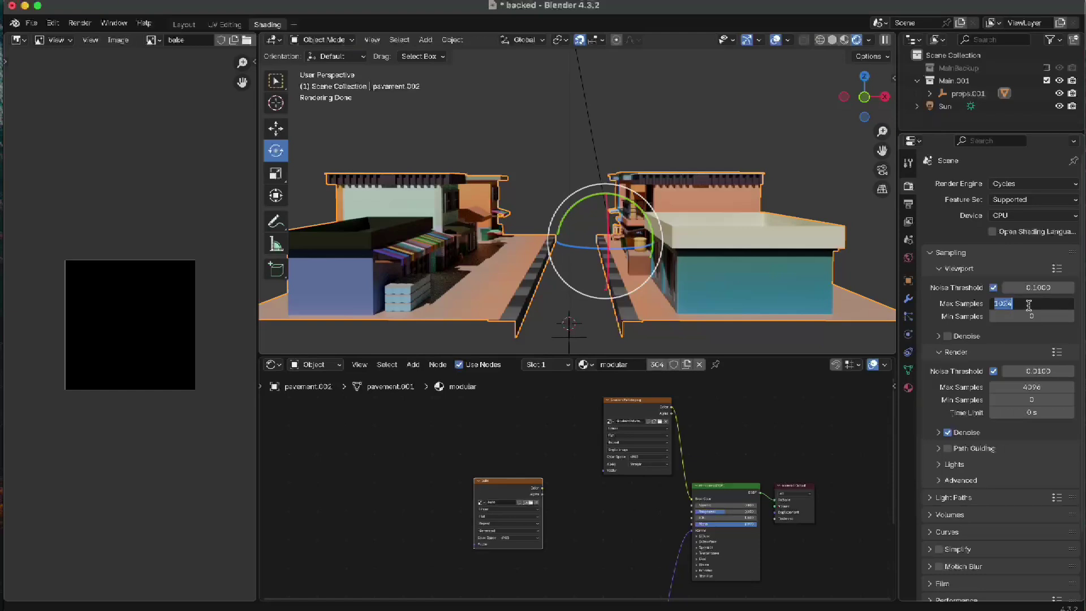
click(1028, 304)
key(Return)
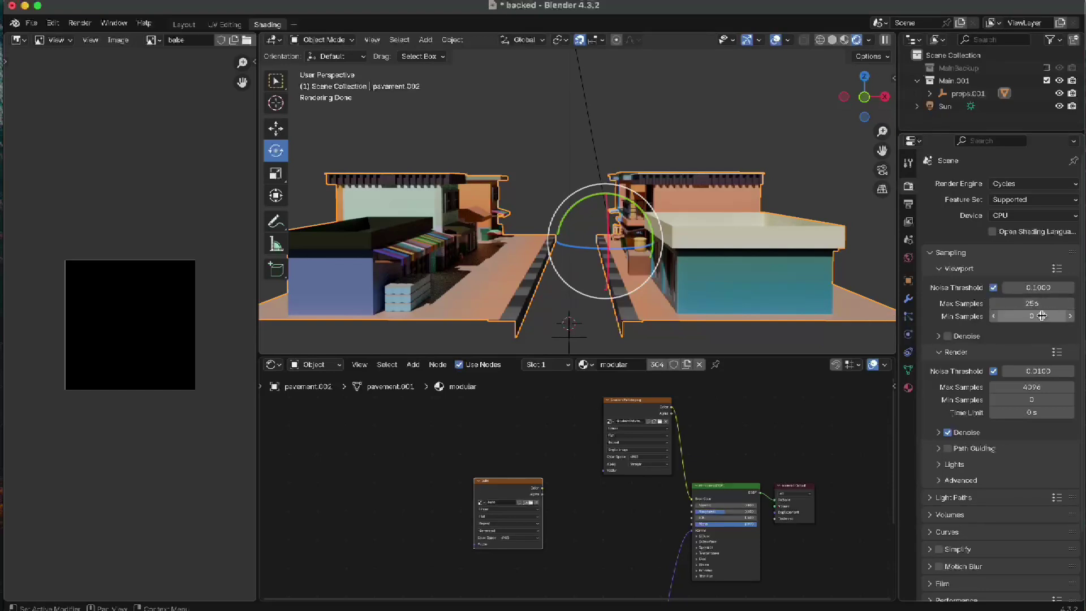
Reduce the Cycles render max samples to 512 by dividing by 8, and turn on viewport denoising.
click(1031, 387)
click(1031, 387)
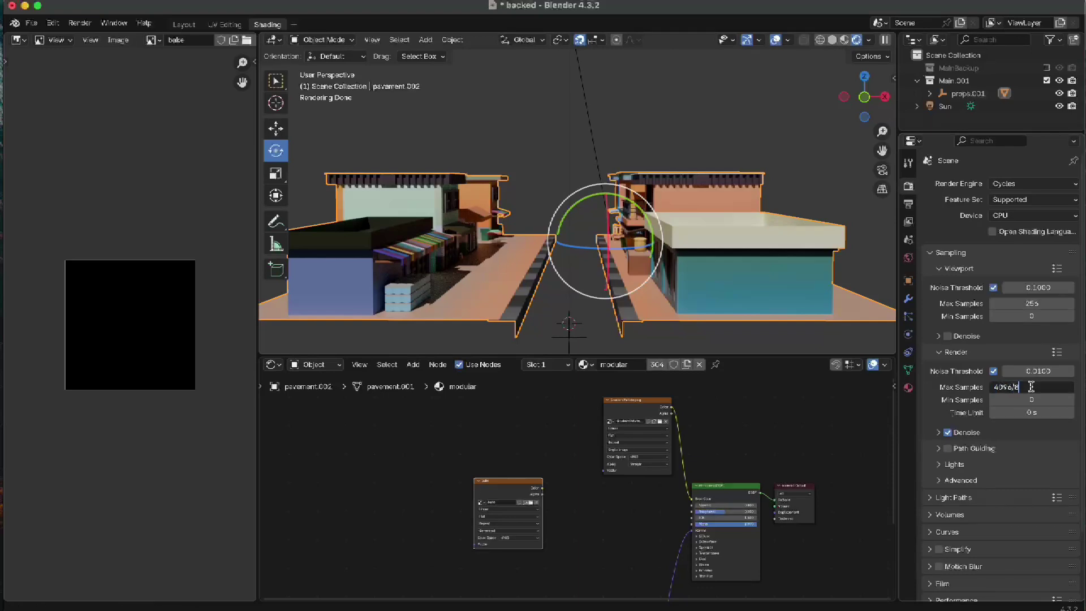
text(/8)
key(Return)
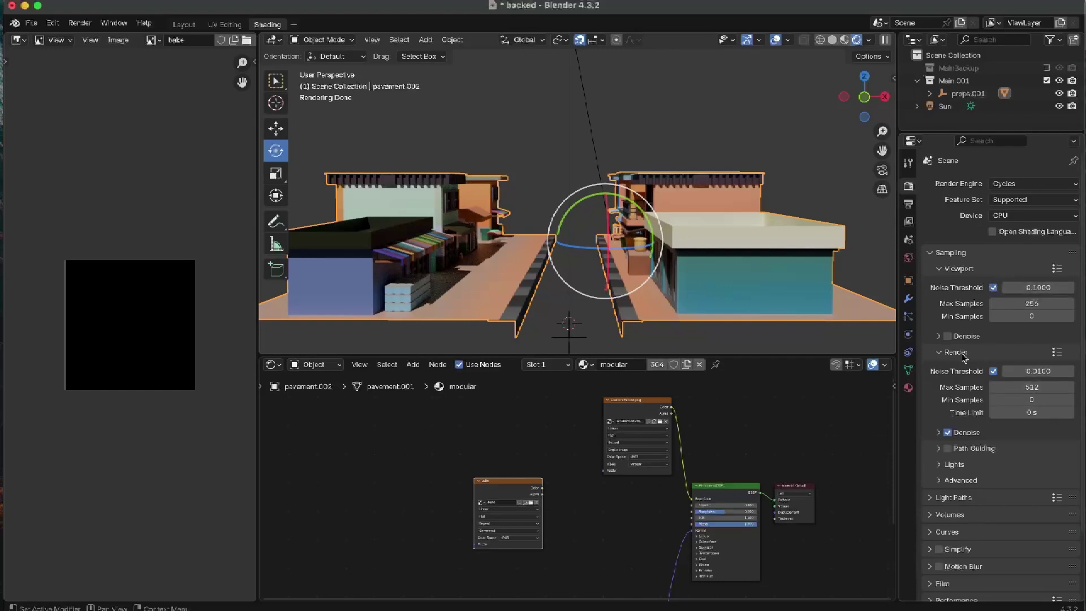
click(948, 336)
click(931, 254)
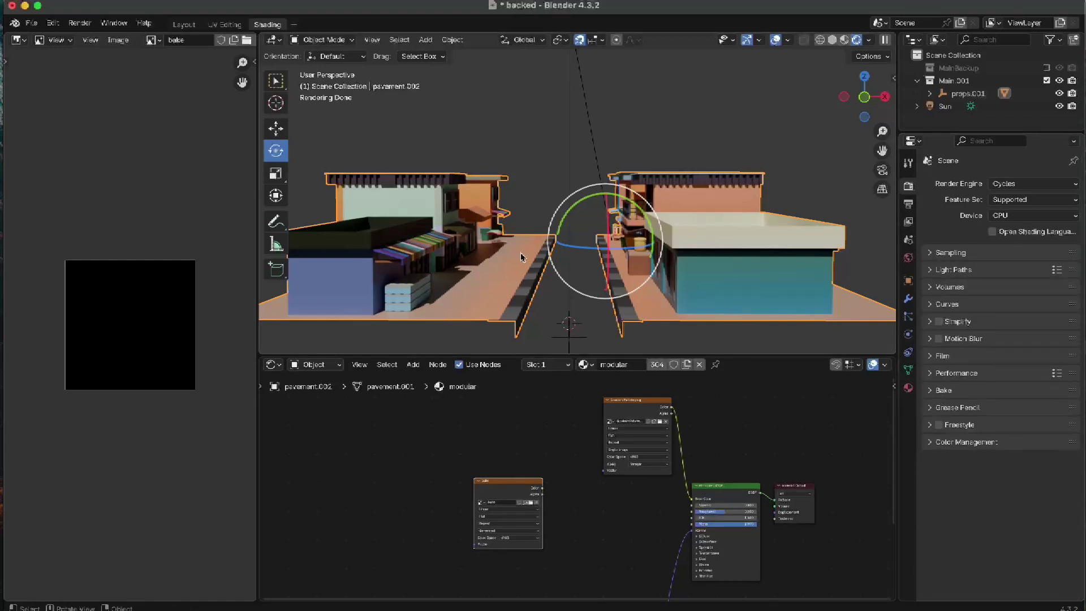
Set the bake type to Diffuse, keeping the direct, indirect and color contributions on.
click(930, 391)
scroll(1028, 390, down, 6)
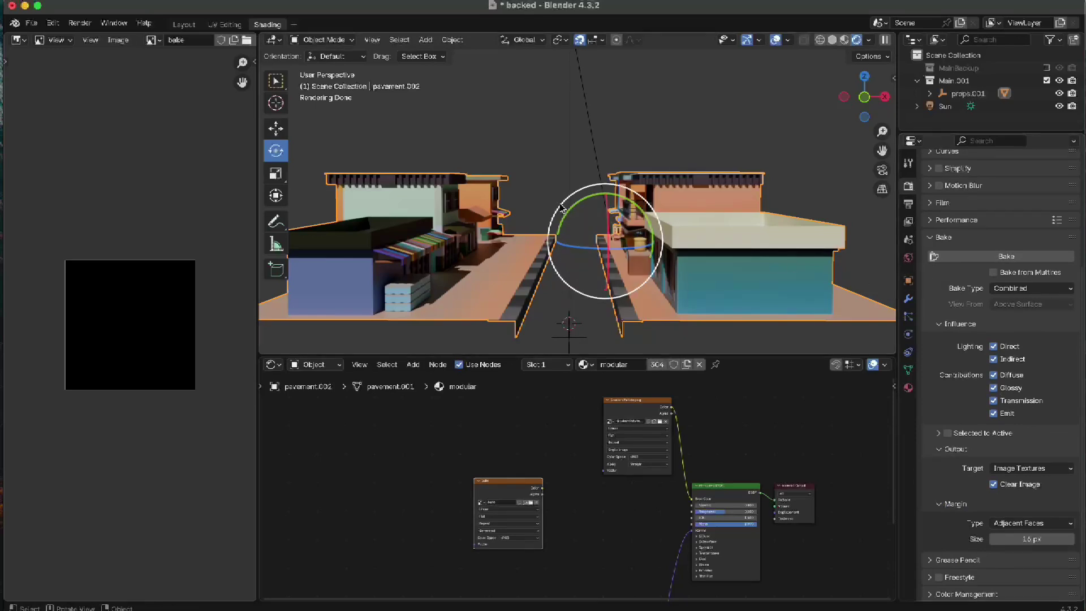
click(1050, 290)
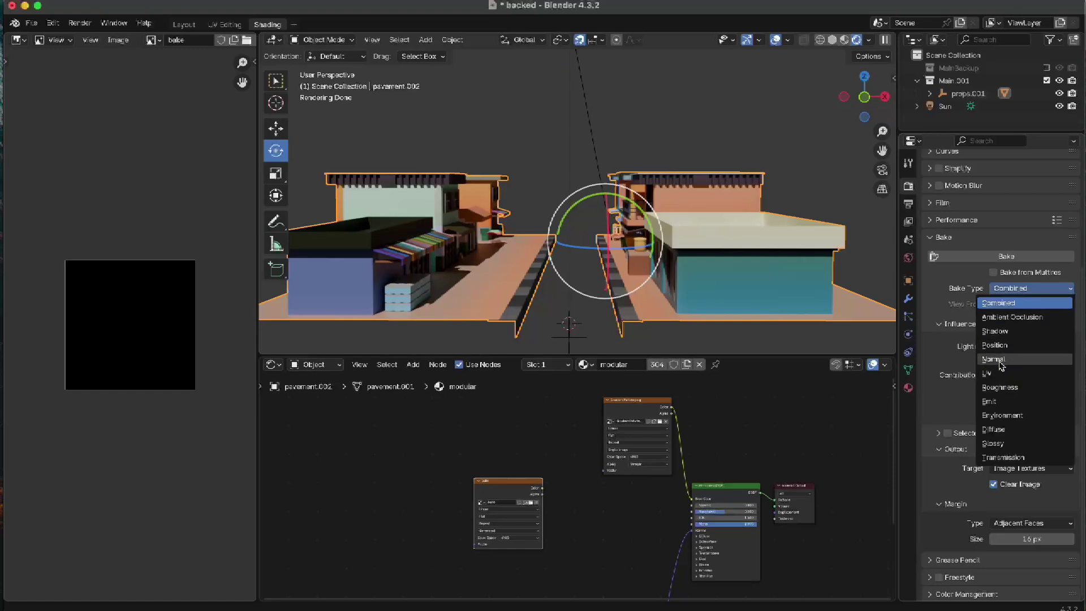
click(1000, 429)
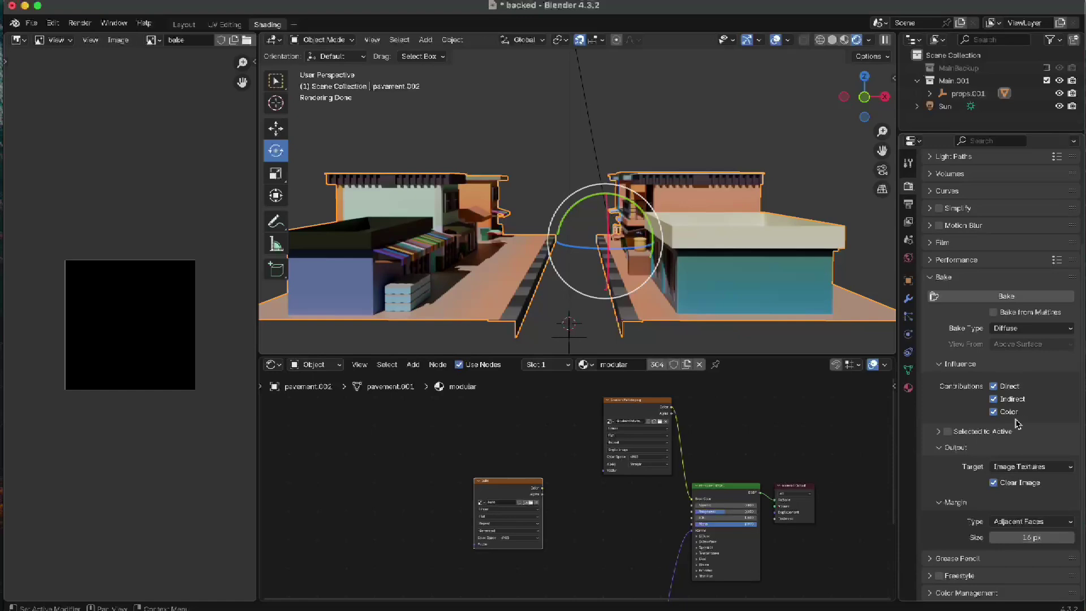
scroll(547, 270, down, 4)
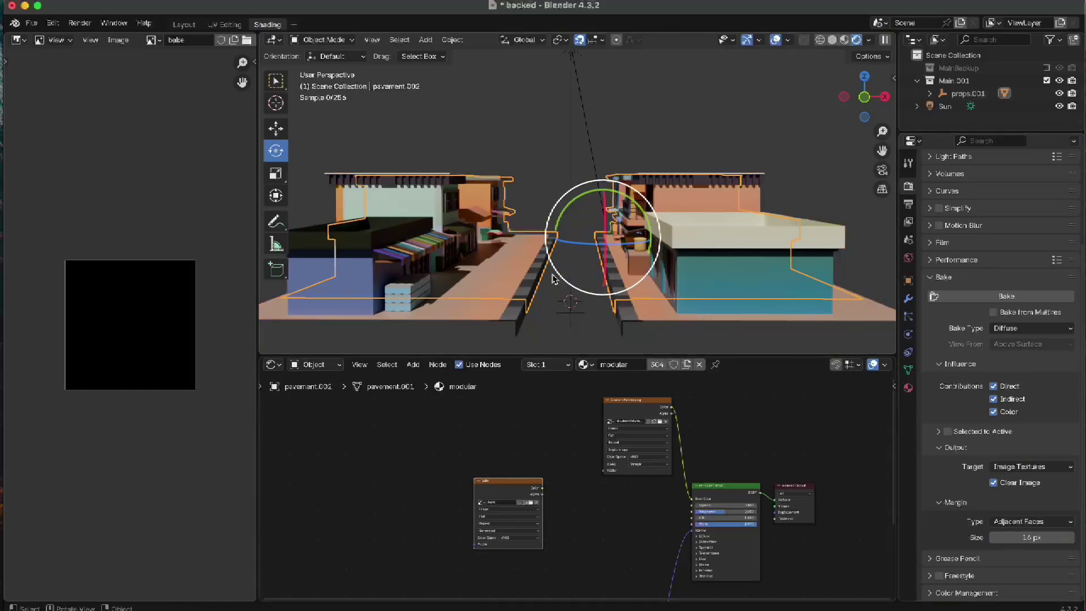
scroll(547, 270, up, 2)
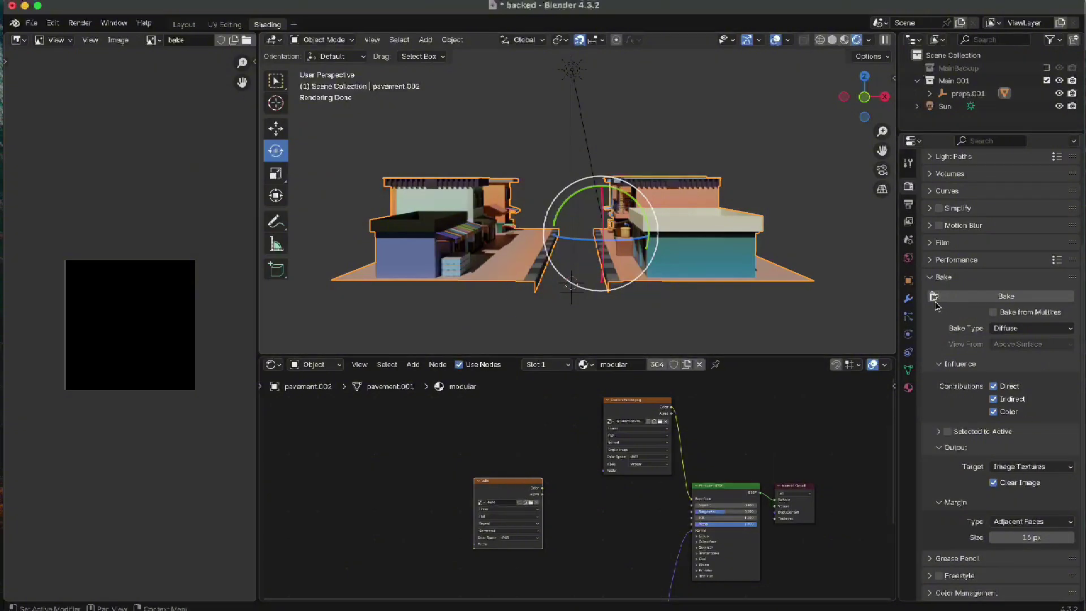
Check that UVMap.001 is the mesh's selected UV map and bake the diffuse pass into the bake image.
click(908, 370)
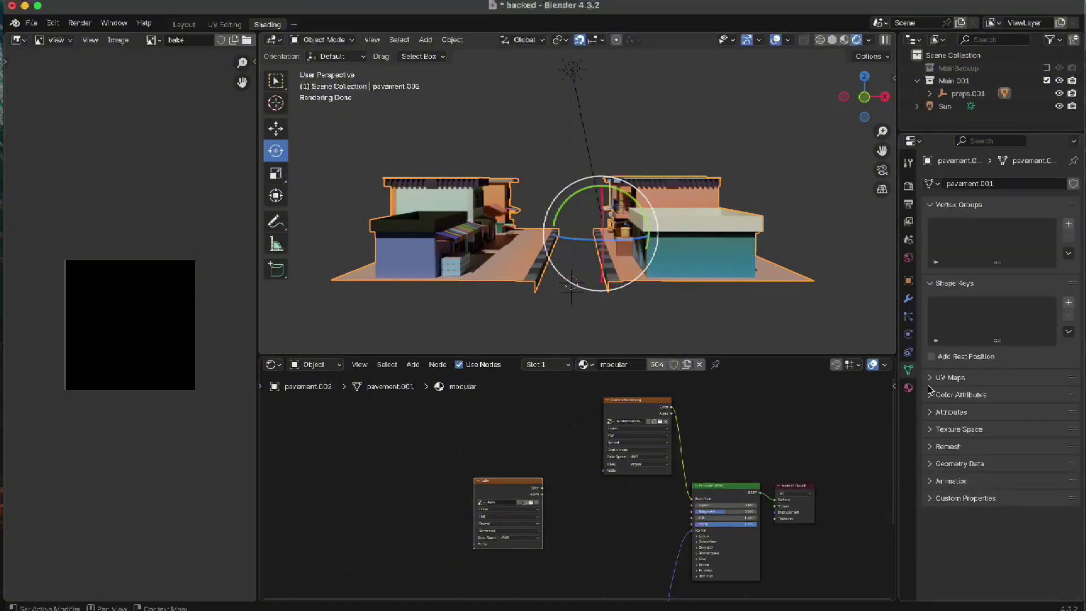
click(940, 379)
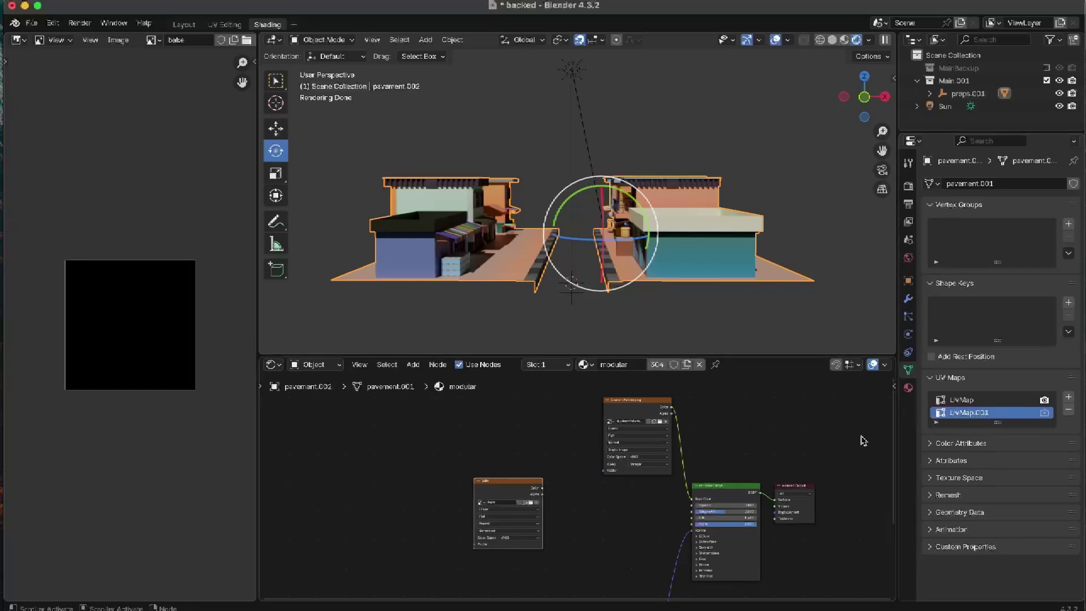
click(908, 186)
scroll(1003, 409, down, 5)
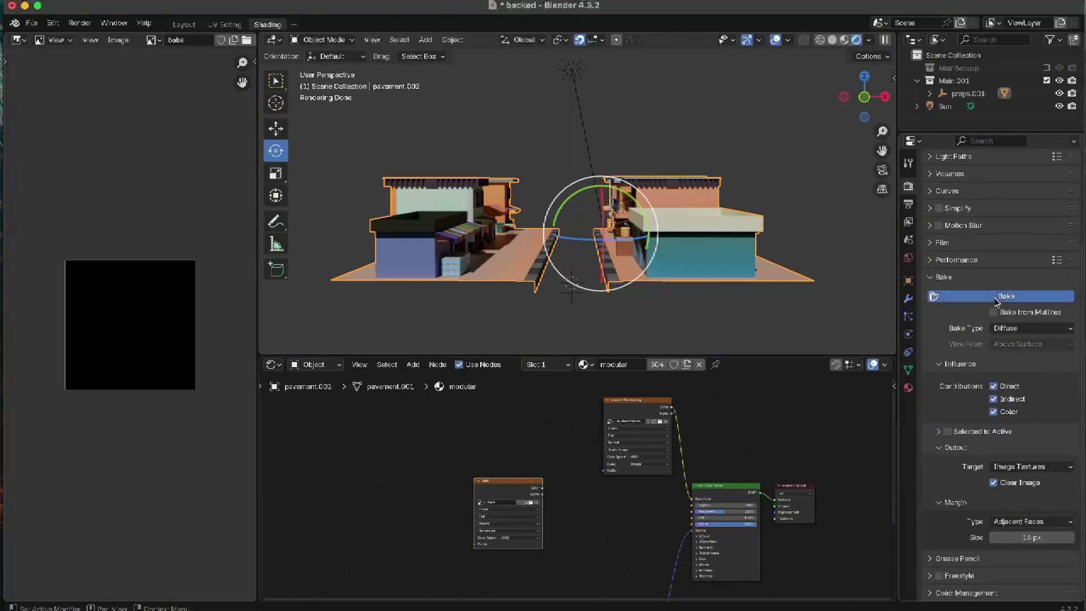
click(994, 297)
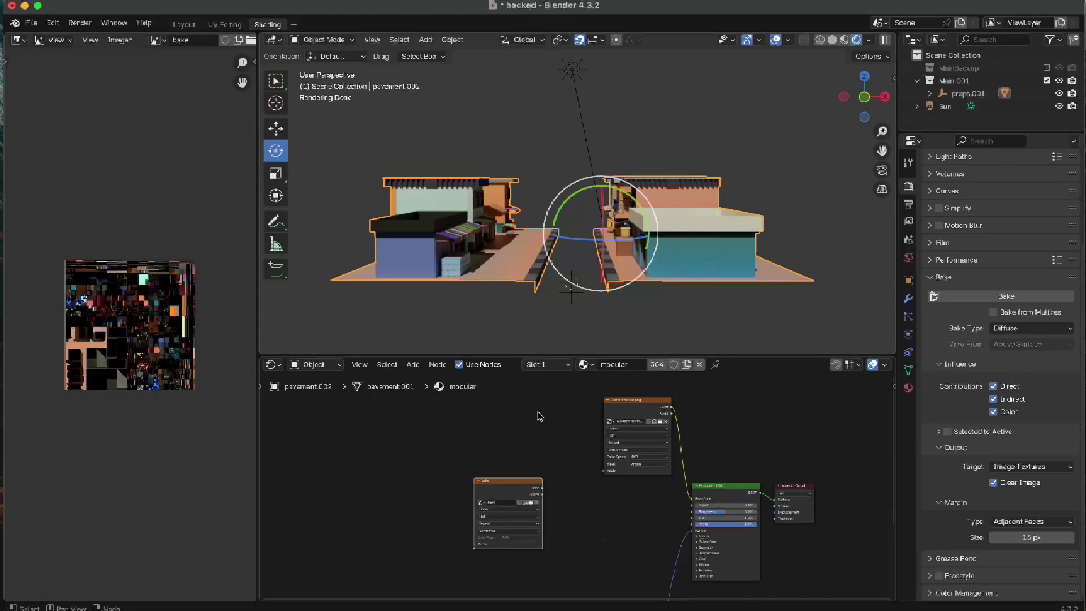
Examine the baked texture close up and as a whole in the image view.
scroll(165, 366, up, 3)
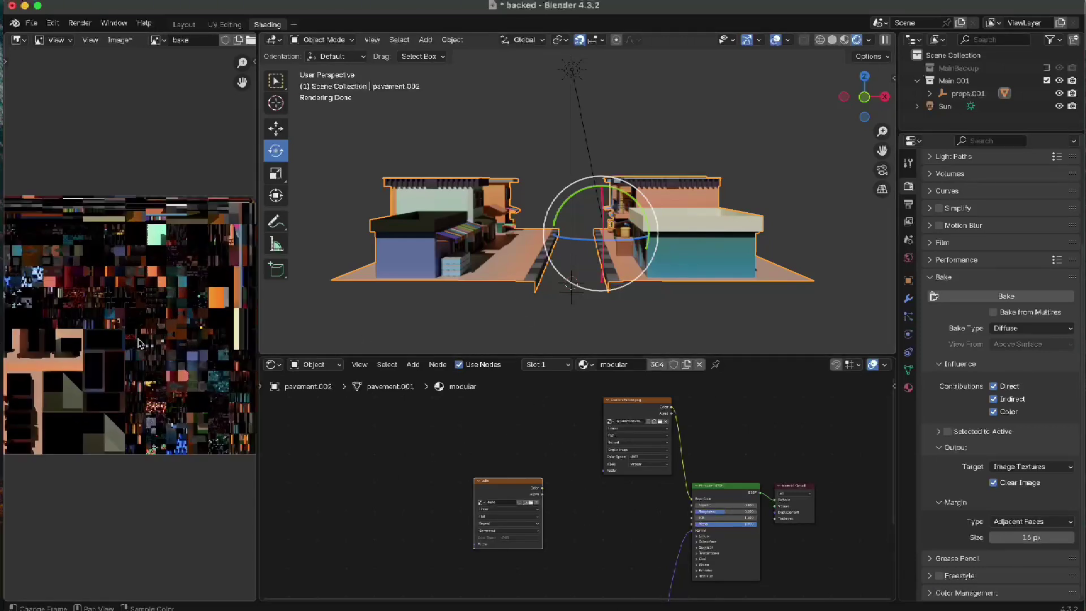
scroll(161, 273, down, 2)
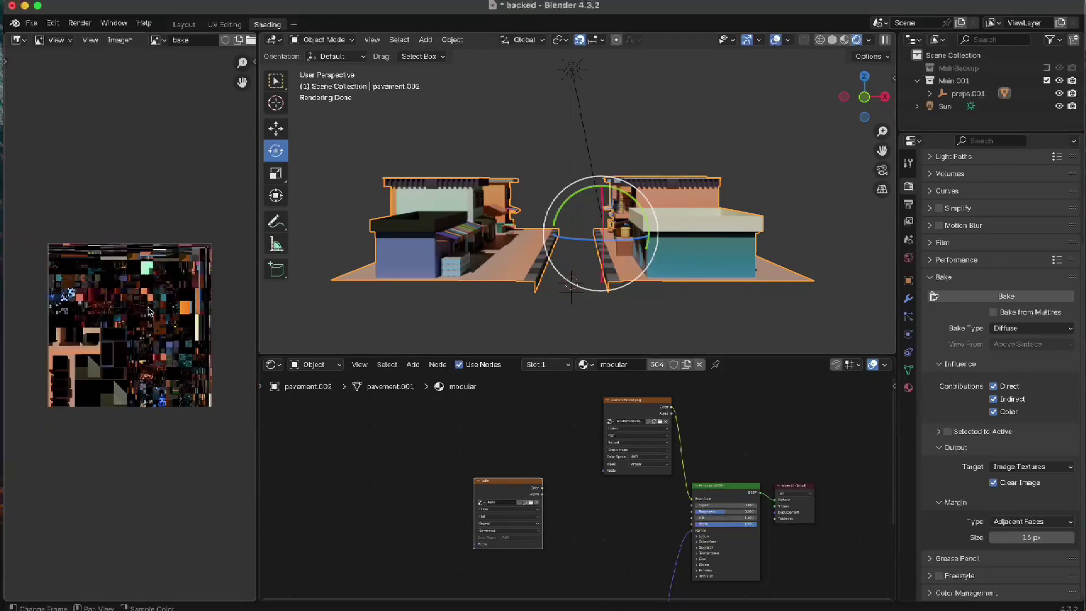
scroll(111, 338, up, 3)
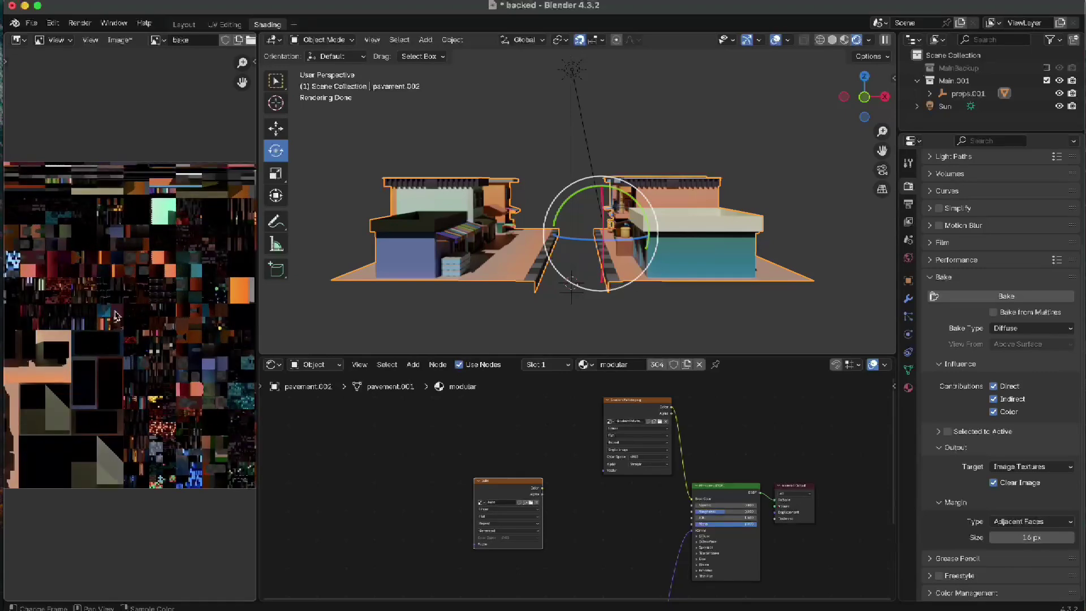
scroll(132, 355, down, 3)
scroll(118, 338, up, 2)
scroll(97, 378, down, 2)
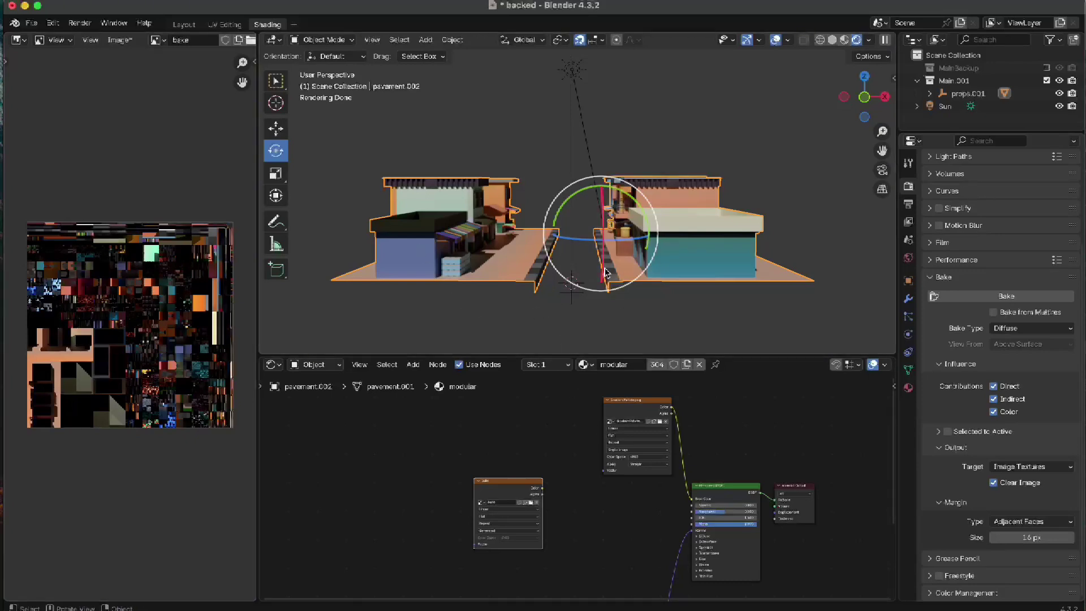
Connect the bake image texture's Color output to the Base Color of the Principled BSDF in the modular material.
scroll(560, 470, up, 2)
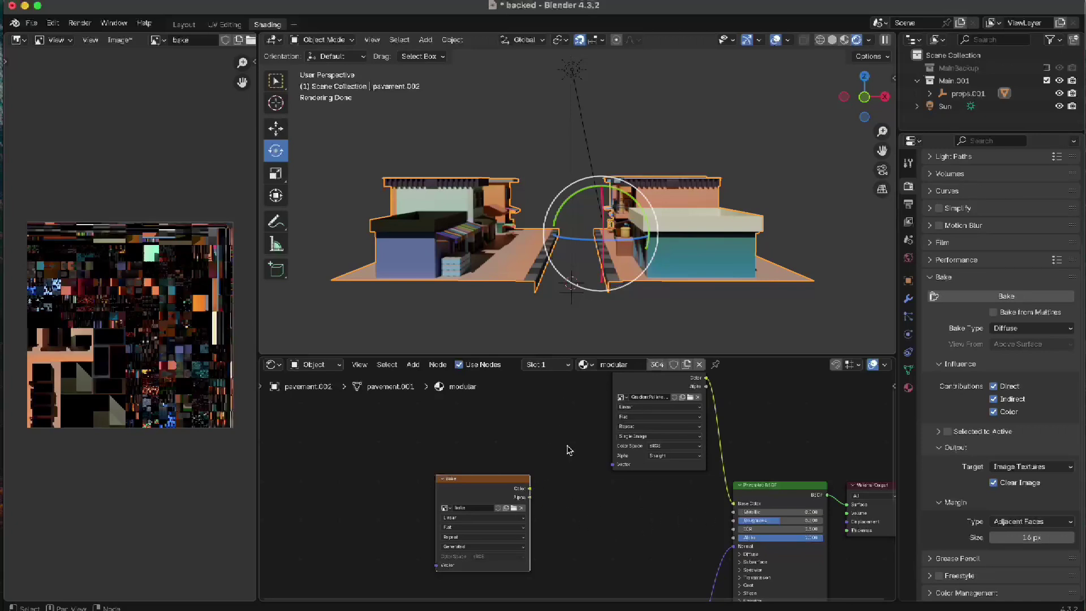
scroll(993, 298, up, 5)
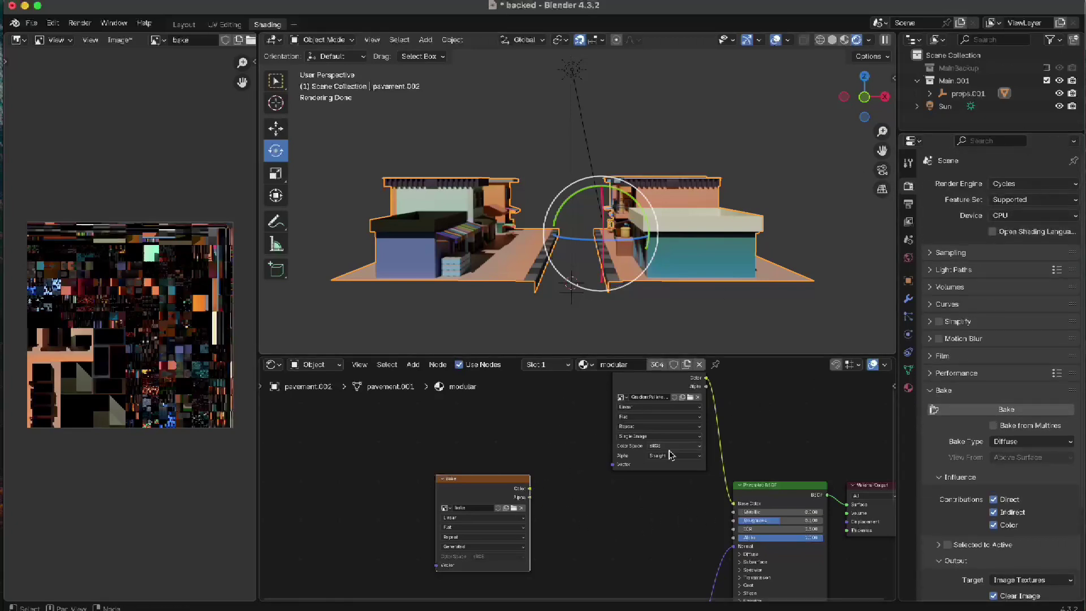
drag(530, 490, 733, 503)
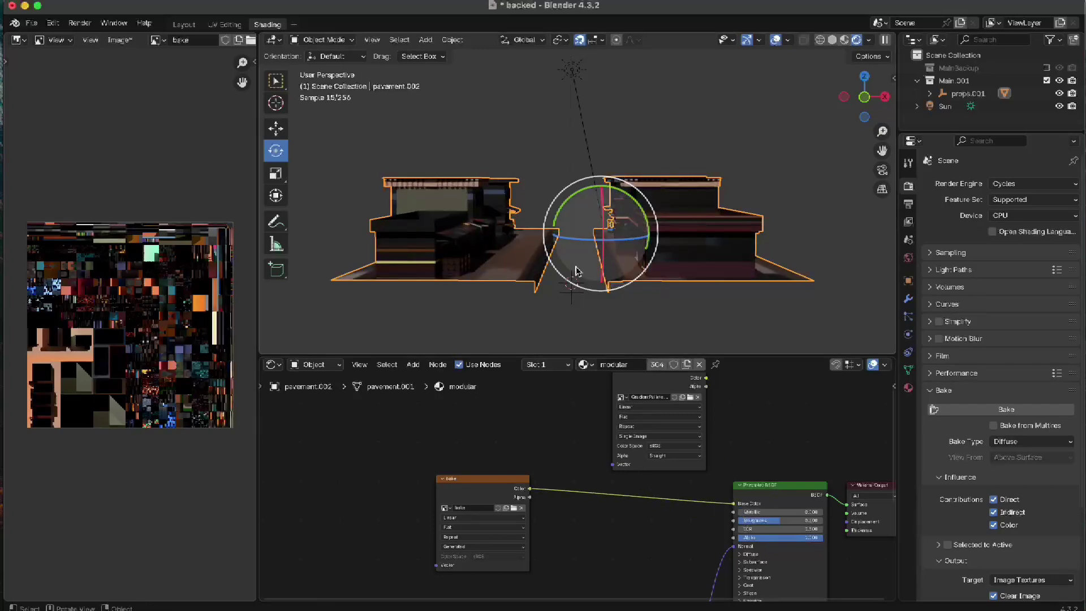
middle_drag(616, 243, 565, 252)
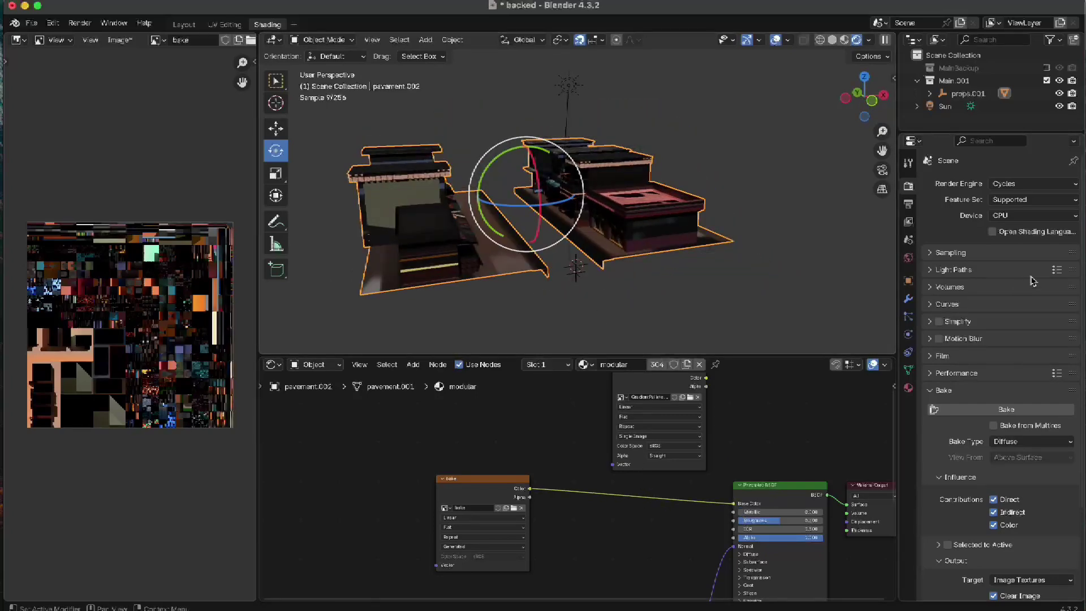
Switch the render engine back to EEVEE and view the street with the baked texture.
click(1016, 185)
click(1010, 199)
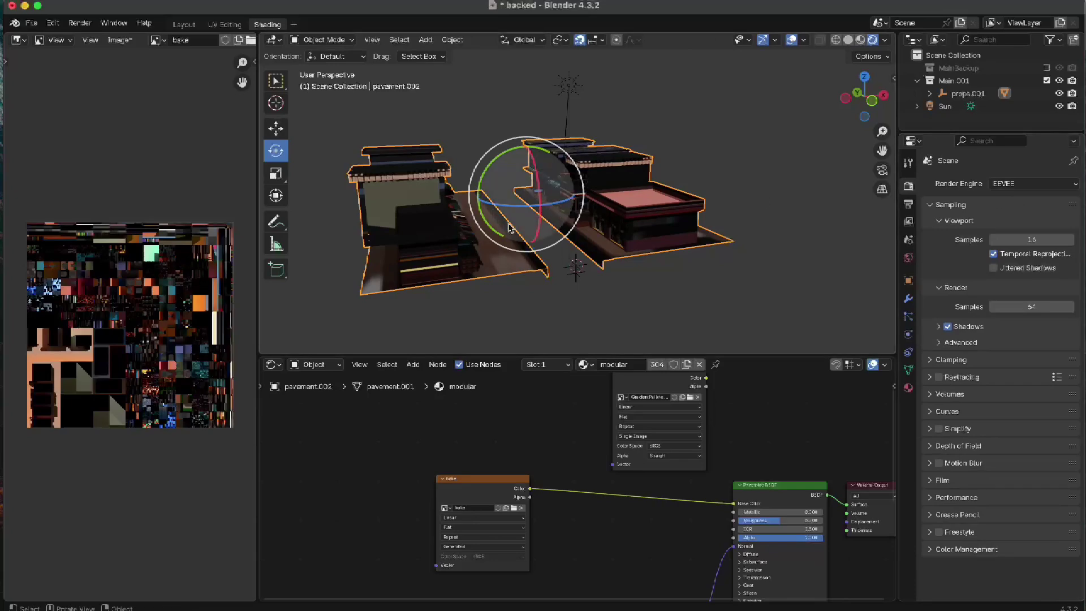
middle_drag(543, 244, 459, 195)
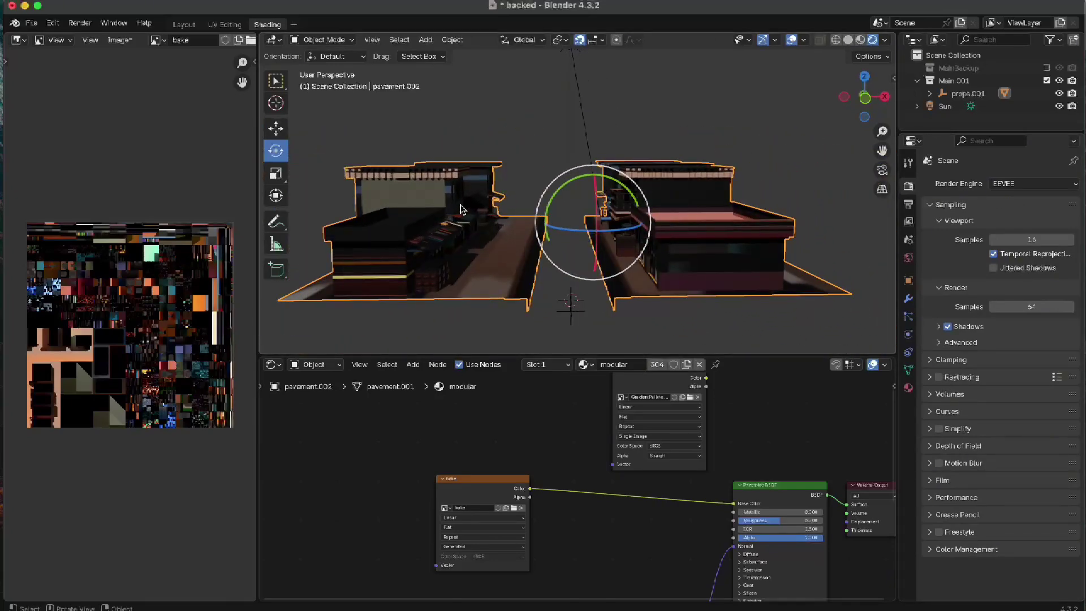
Make UVMap.001 the active render UV map and check how the baked texture maps onto the street.
click(908, 369)
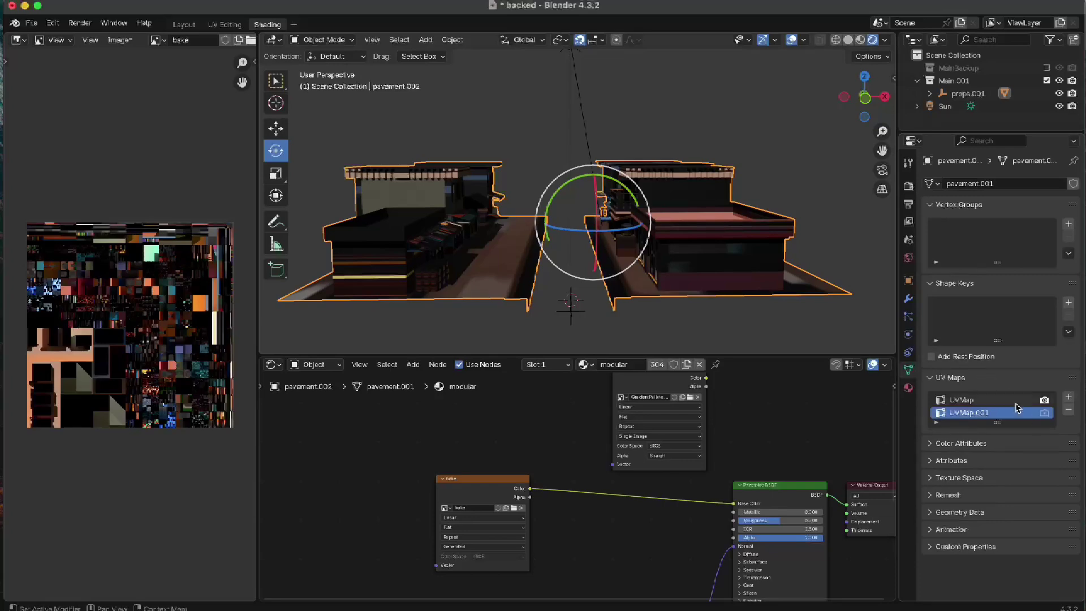
click(1045, 413)
scroll(532, 237, down, 2)
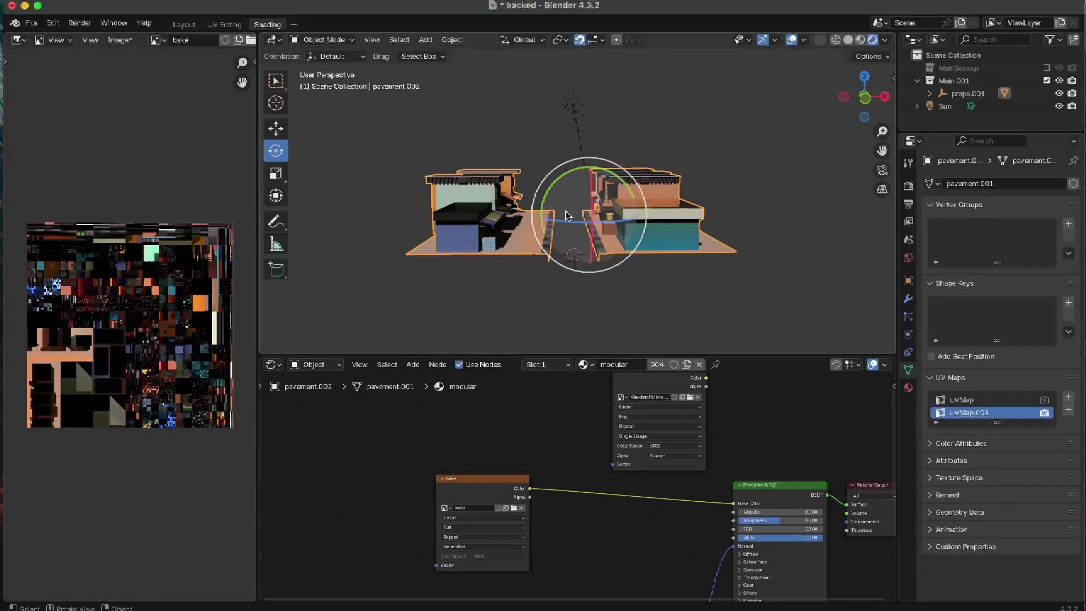
middle_drag(465, 229, 517, 215)
scroll(533, 238, up, 2)
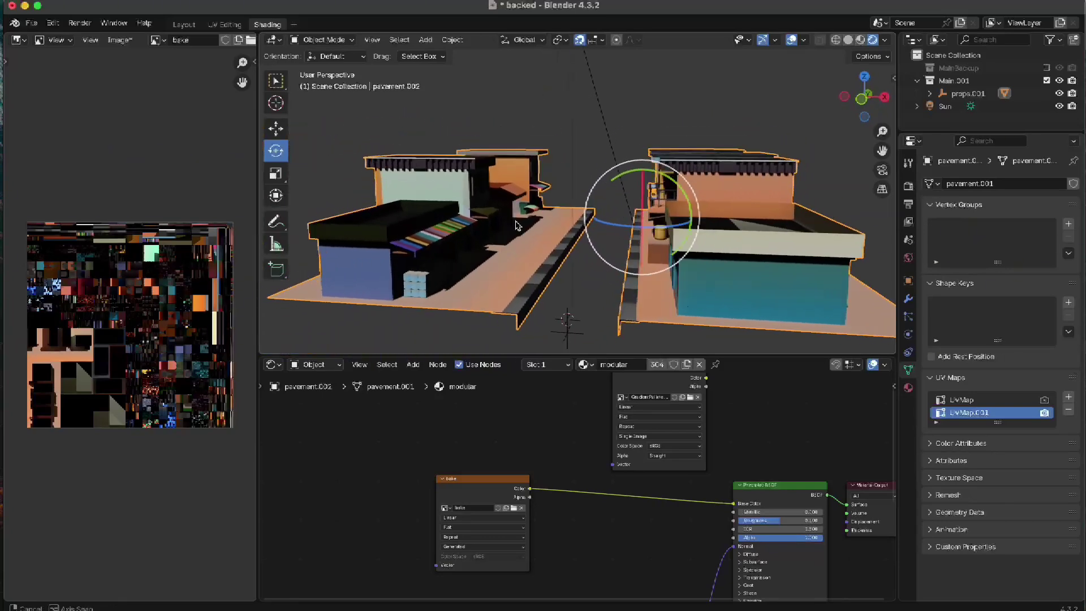
Hide the sun light in the viewport and inspect the baked shadows on the pavement up close.
click(1059, 106)
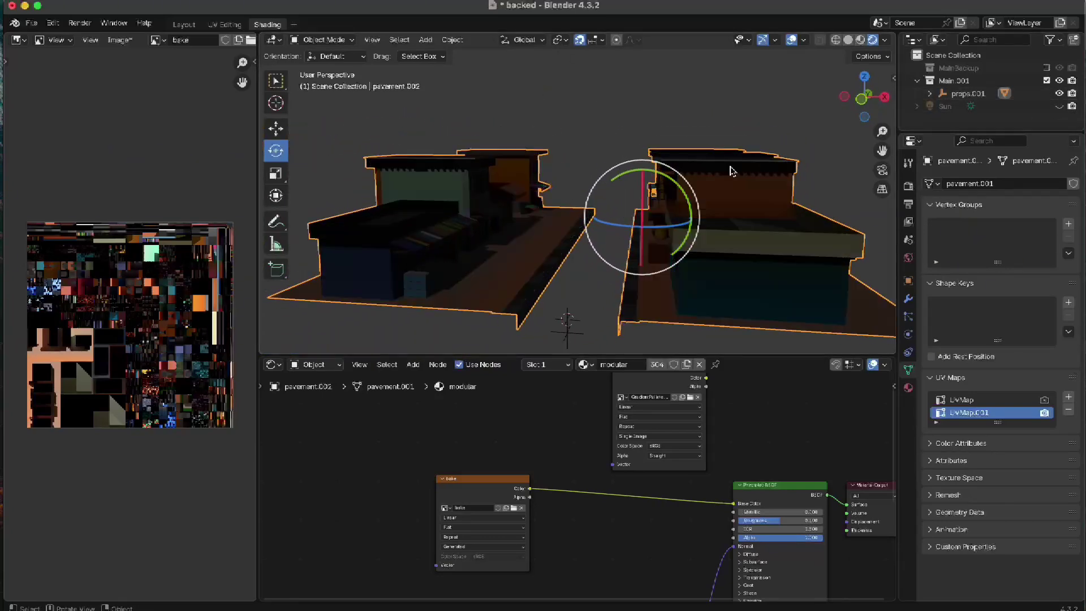
middle_drag(656, 226, 543, 264)
scroll(561, 259, down, 3)
scroll(562, 241, up, 5)
scroll(561, 239, up, 4)
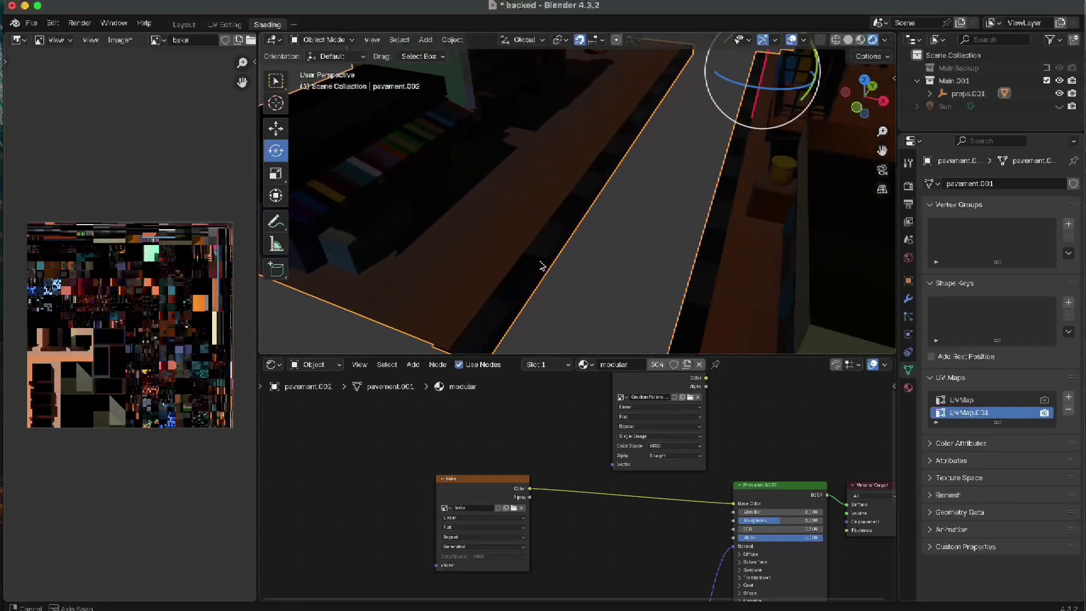
Examine the baked street from both sides and from the front with the sun hidden.
scroll(548, 226, down, 4)
middle_drag(548, 226, 640, 200)
scroll(483, 266, down, 3)
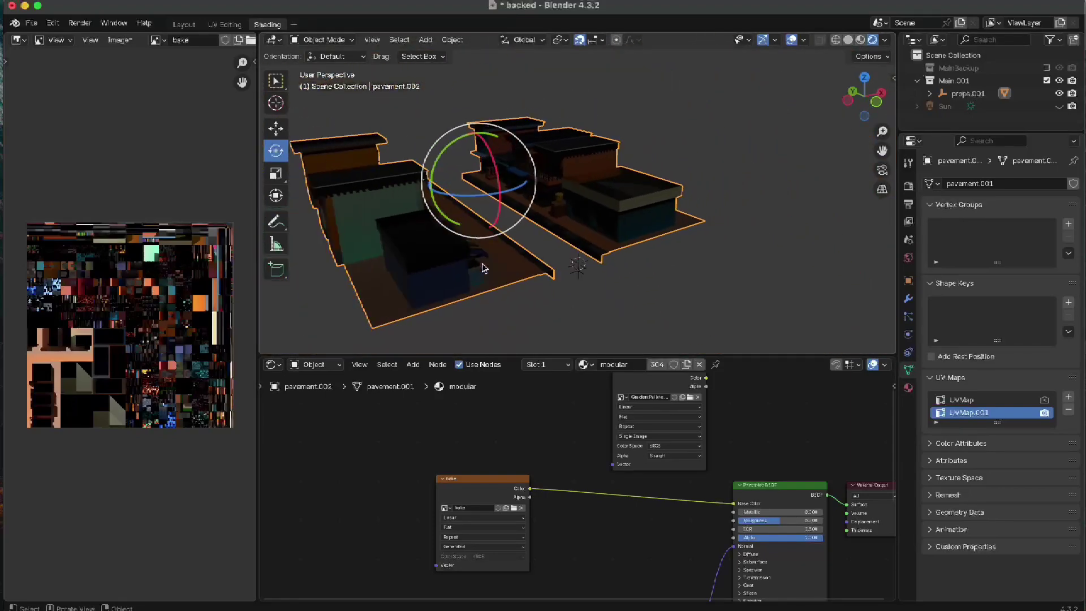
middle_drag(483, 267, 470, 261)
scroll(470, 262, up, 4)
middle_drag(595, 261, 516, 245)
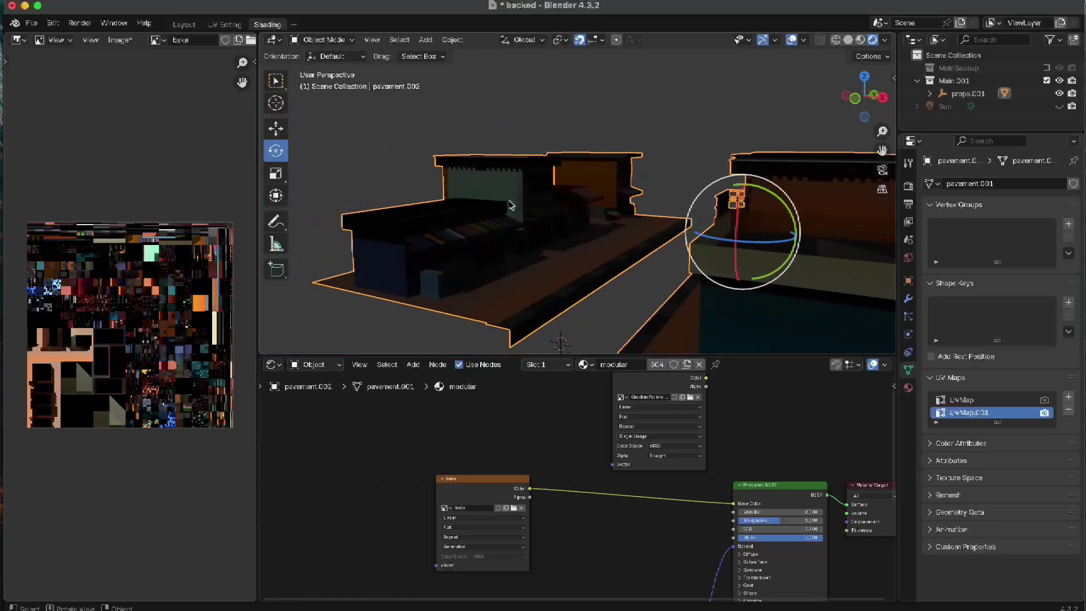
scroll(629, 219, down, 3)
middle_drag(700, 216, 709, 201)
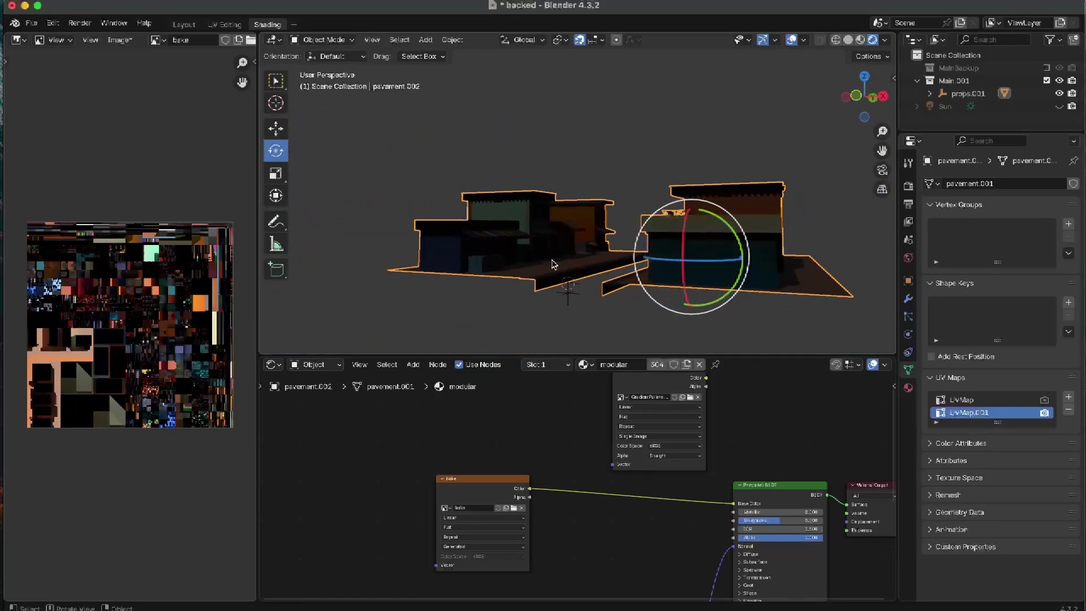
middle_drag(553, 263, 478, 303)
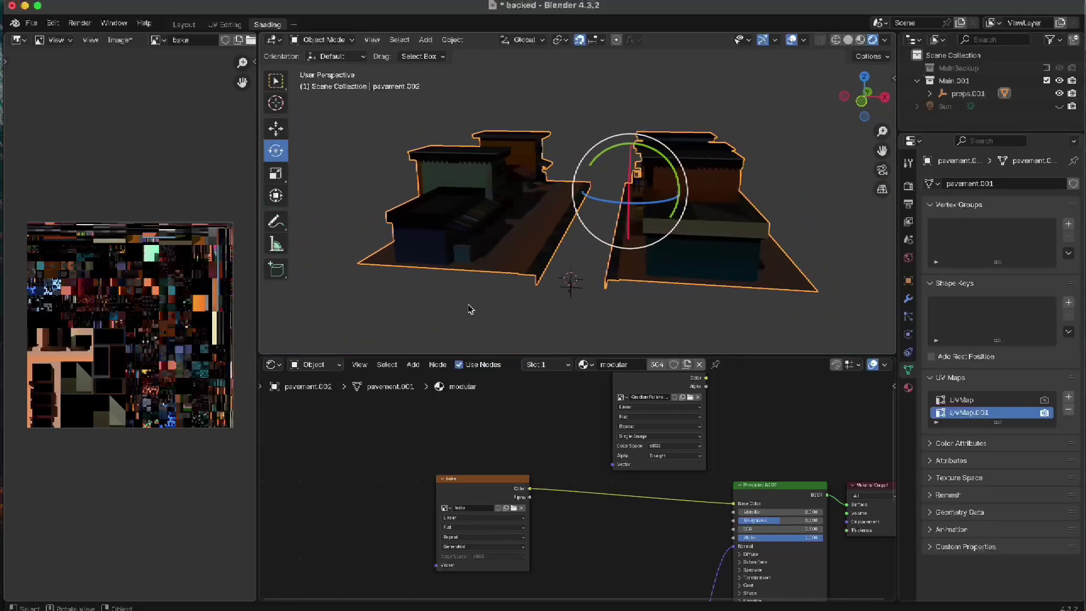
Switch the shader editor to the World nodes and brighten the Background color to light grey.
click(336, 368)
click(324, 410)
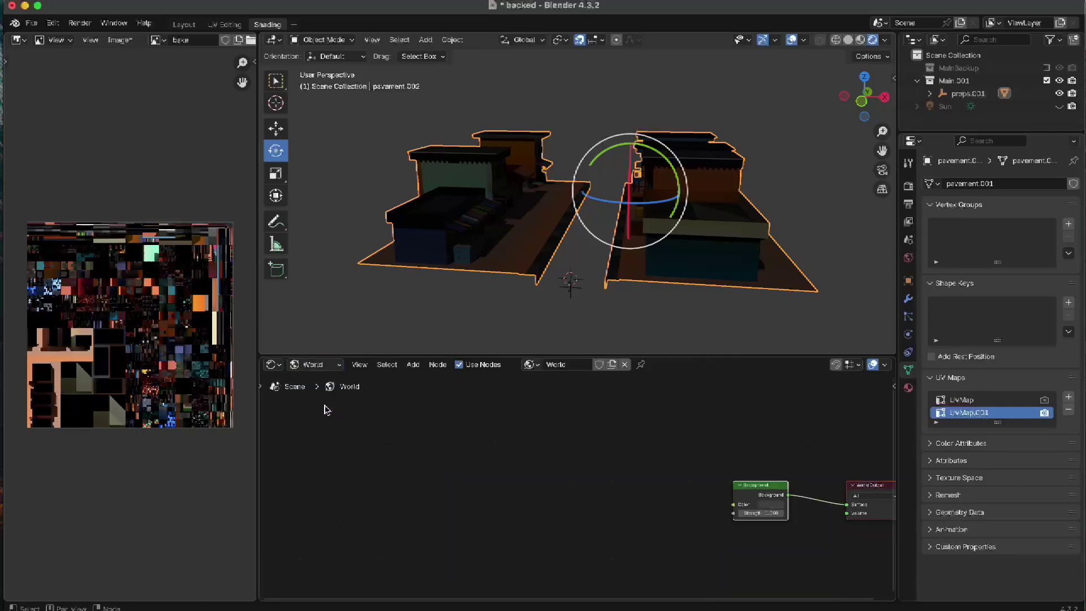
scroll(587, 531, up, 4)
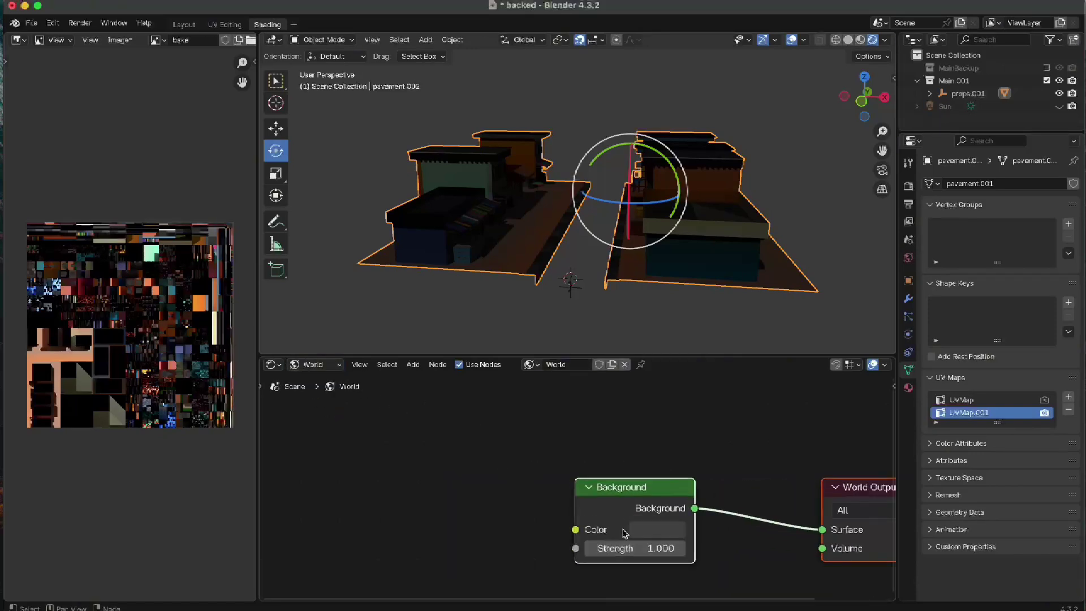
click(657, 530)
drag(783, 354, 783, 294)
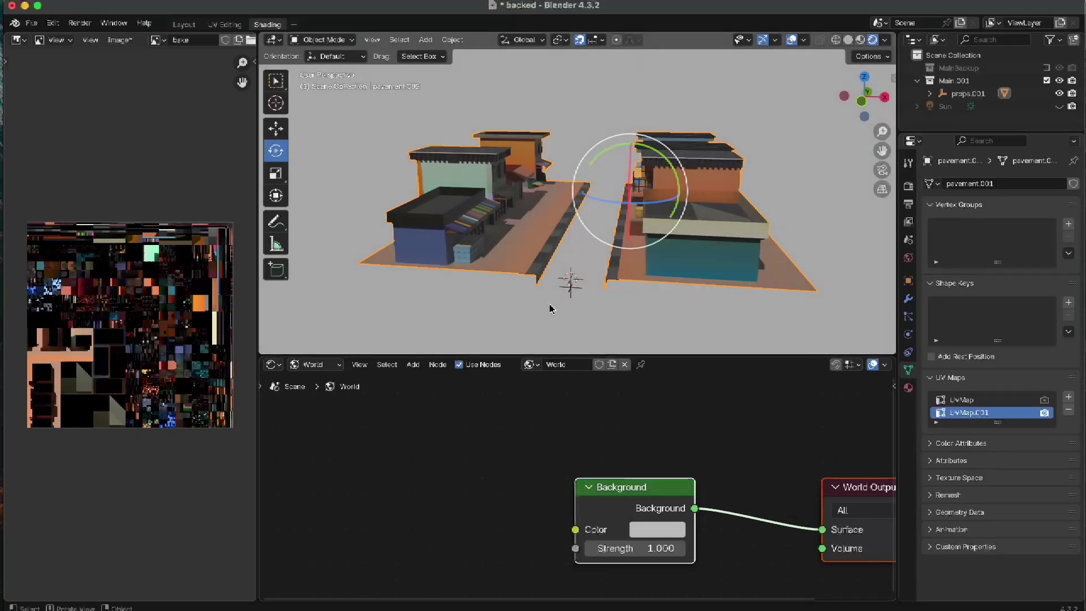
Examine the baked shadows on the storefronts and pavement under the brighter world background.
scroll(550, 309, up, 3)
middle_drag(550, 309, 462, 293)
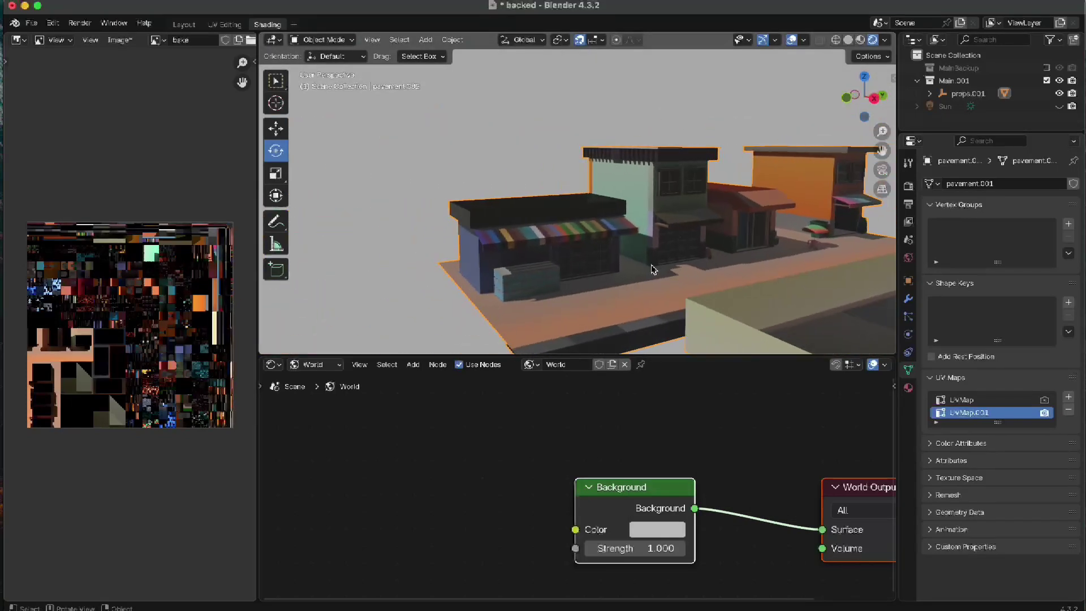
middle_drag(653, 269, 647, 243)
scroll(614, 298, down, 6)
scroll(599, 243, up, 6)
scroll(424, 248, up, 5)
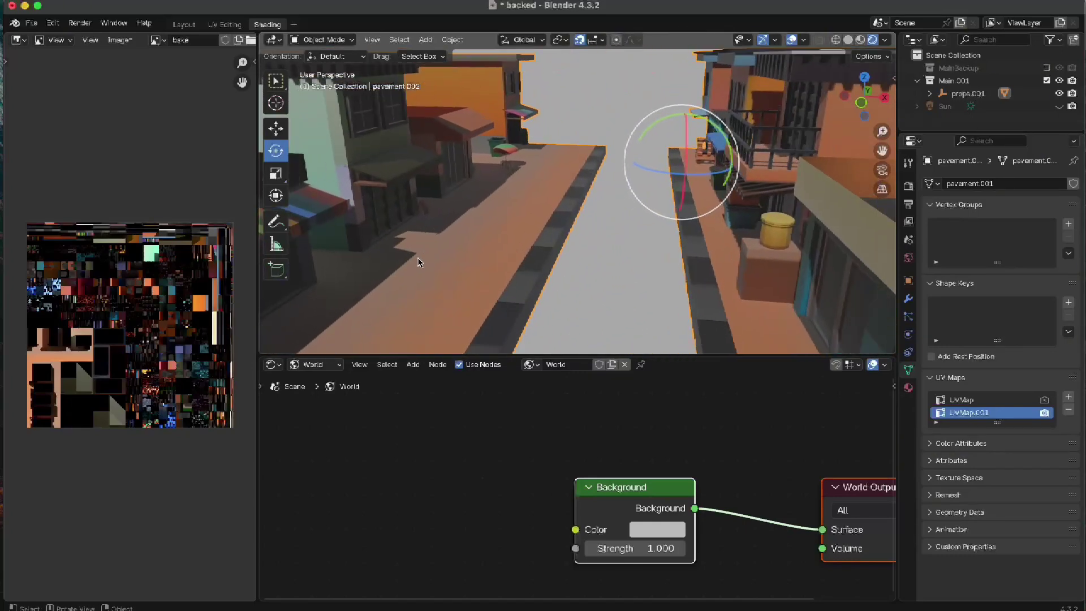
scroll(418, 261, down, 6)
mouse_move(516, 244)
middle_down()
mouse_move(498, 249)
mouse_move(576, 260)
mouse_move(529, 257)
middle_up()
scroll(559, 249, down, 4)
middle_drag(600, 237, 727, 219)
scroll(521, 245, up, 4)
scroll(519, 245, up, 4)
scroll(577, 234, up, 3)
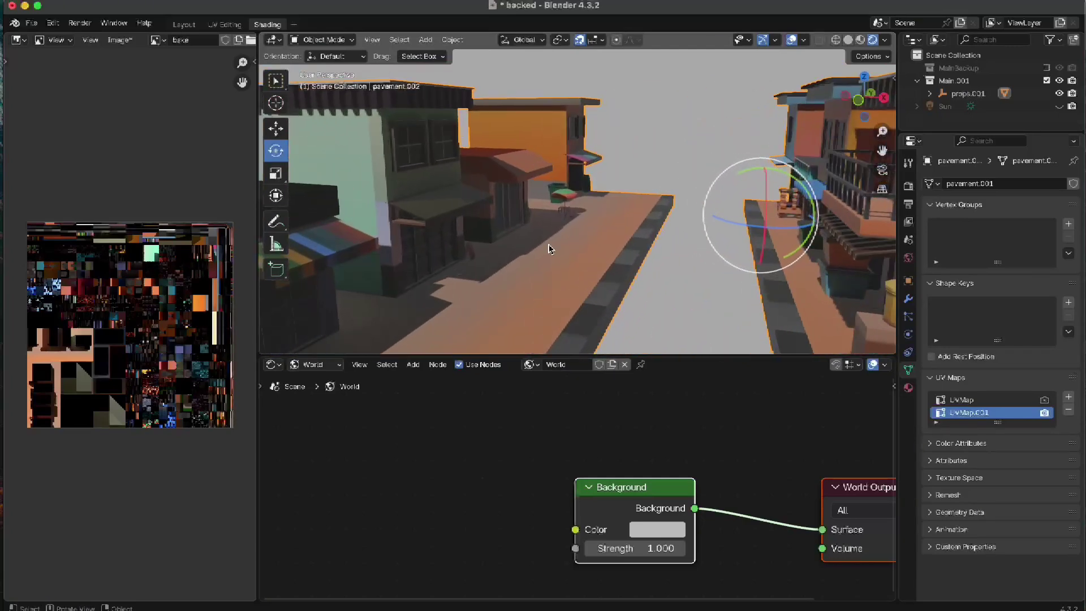
scroll(548, 249, down, 3)
mouse_move(549, 249)
middle_down()
mouse_move(529, 294)
mouse_move(543, 265)
middle_up()
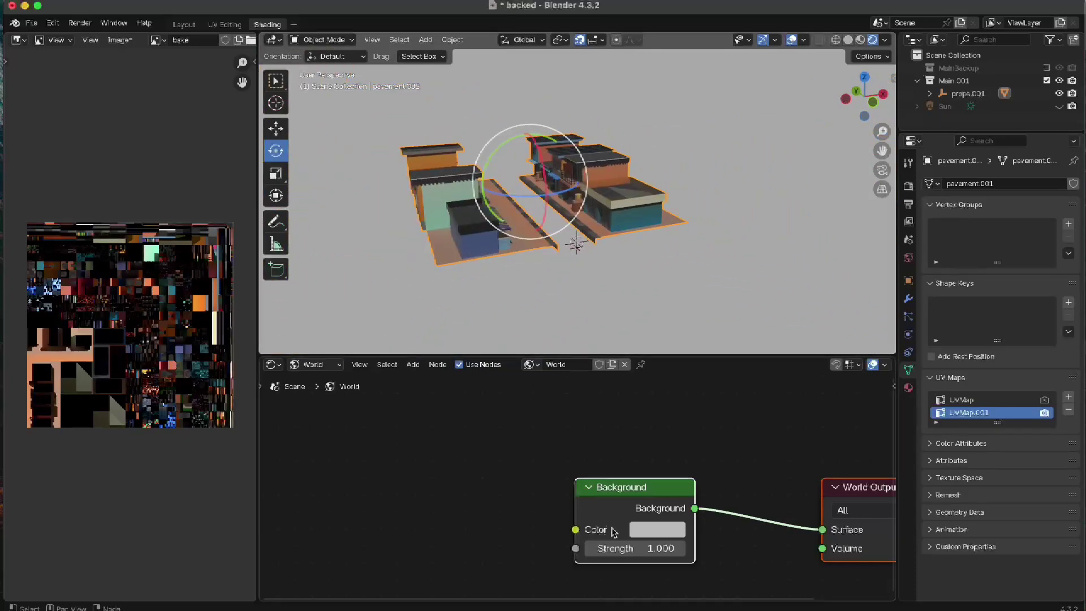
Return the shader editor to the object's modular material and review the baked street from the front.
click(317, 365)
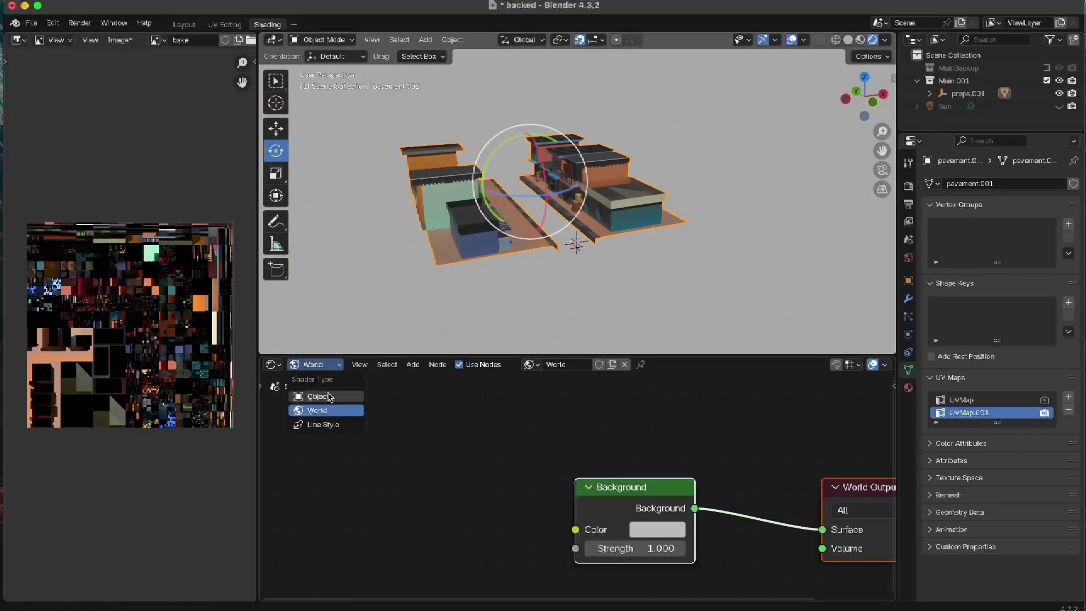
click(329, 397)
scroll(404, 484, down, 4)
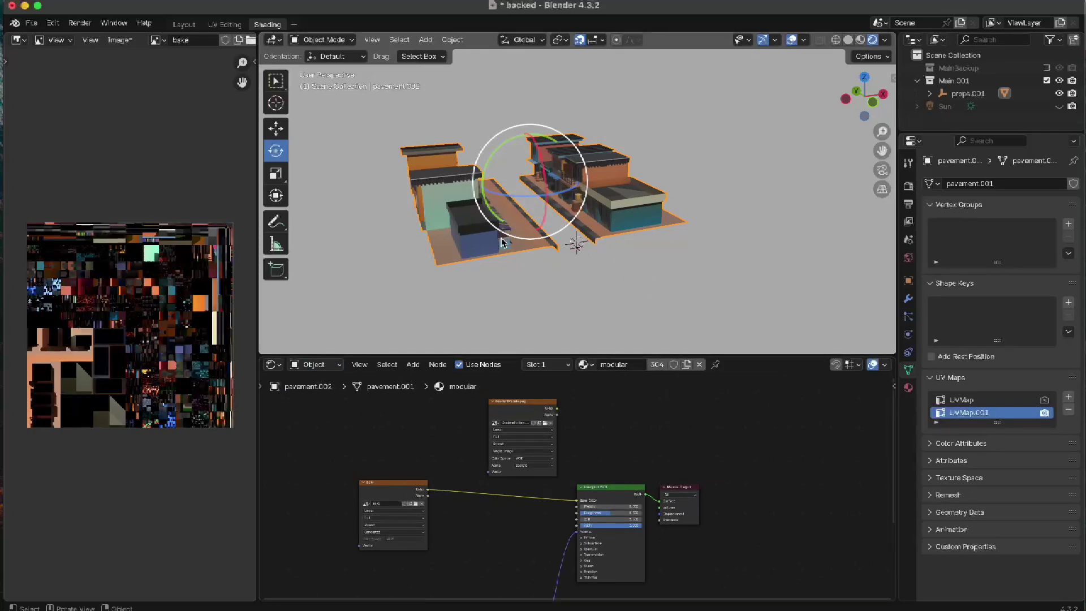
scroll(571, 226, up, 6)
scroll(572, 225, down, 2)
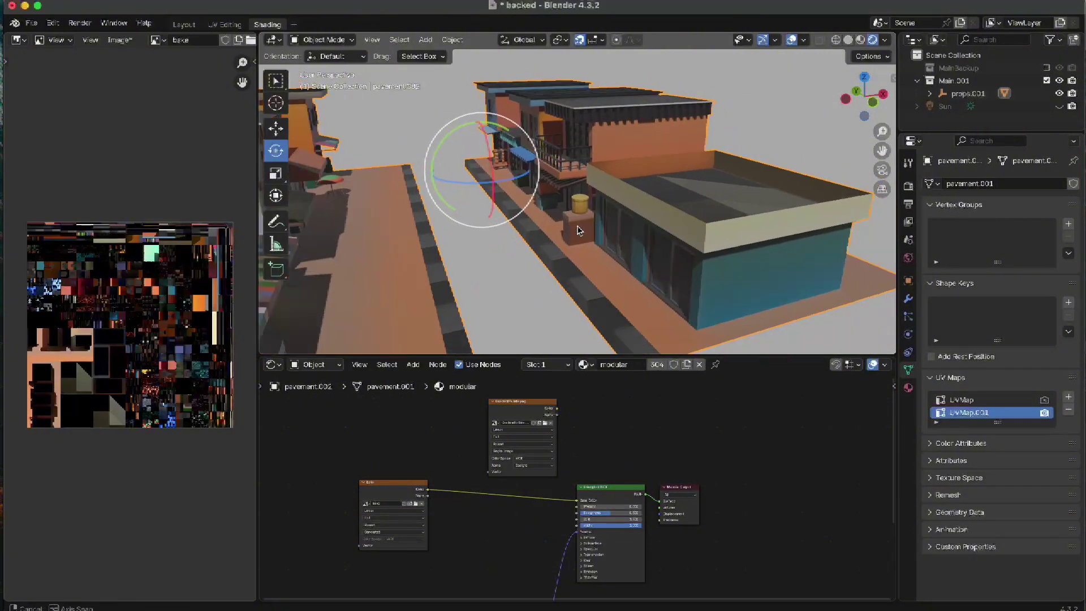
middle_drag(579, 230, 541, 260)
scroll(521, 235, down, 3)
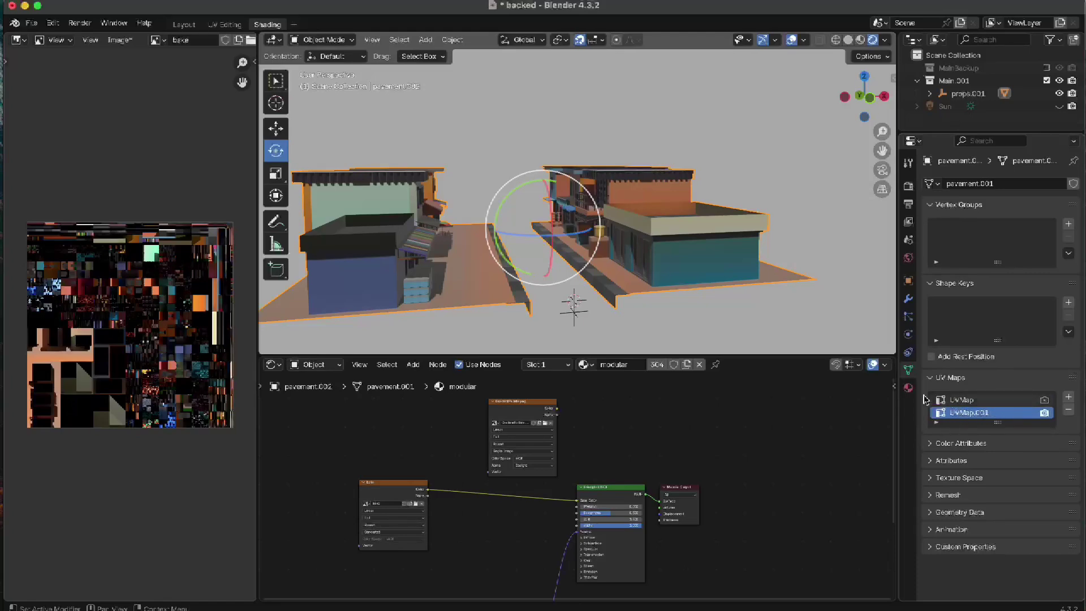
scroll(617, 259, down, 3)
middle_drag(618, 259, 458, 270)
scroll(589, 259, up, 5)
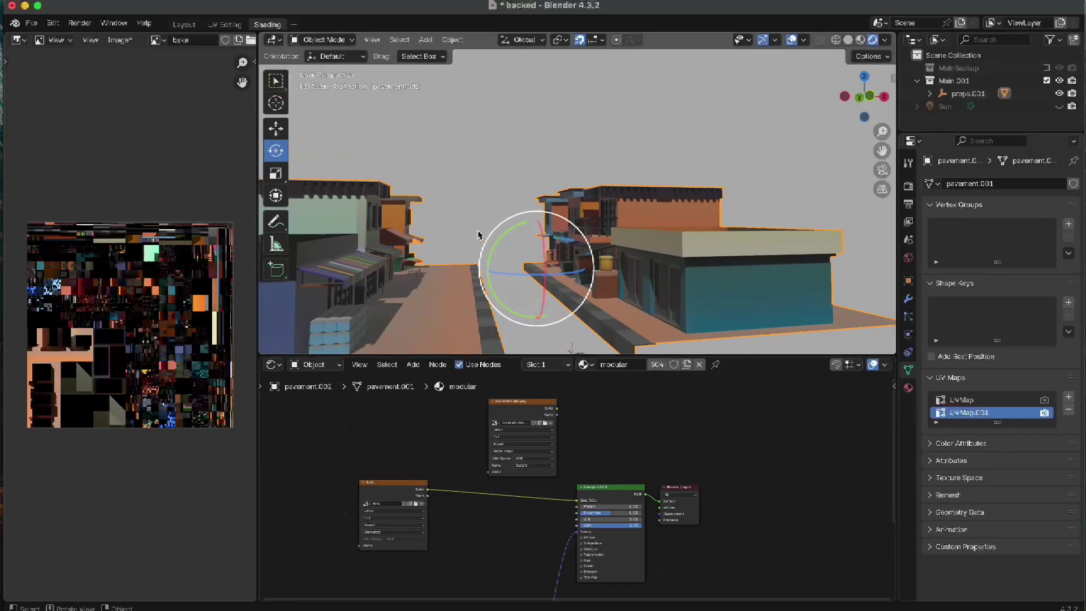
In the Layout workspace, remove the original UVMap from the street mesh and rename UVMap.001 as UVMap.
click(465, 1)
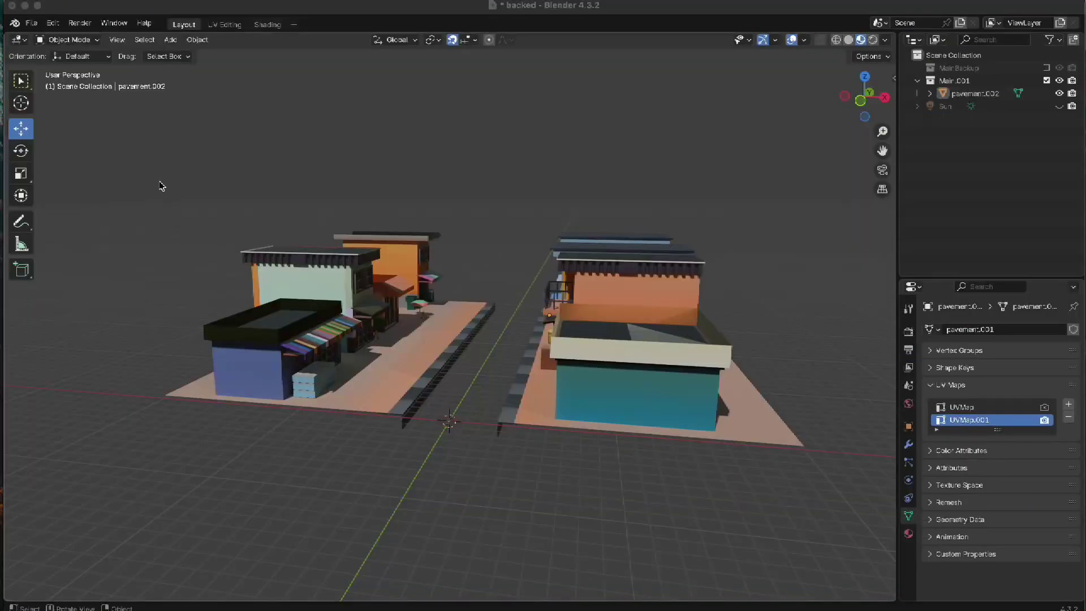
click(162, 186)
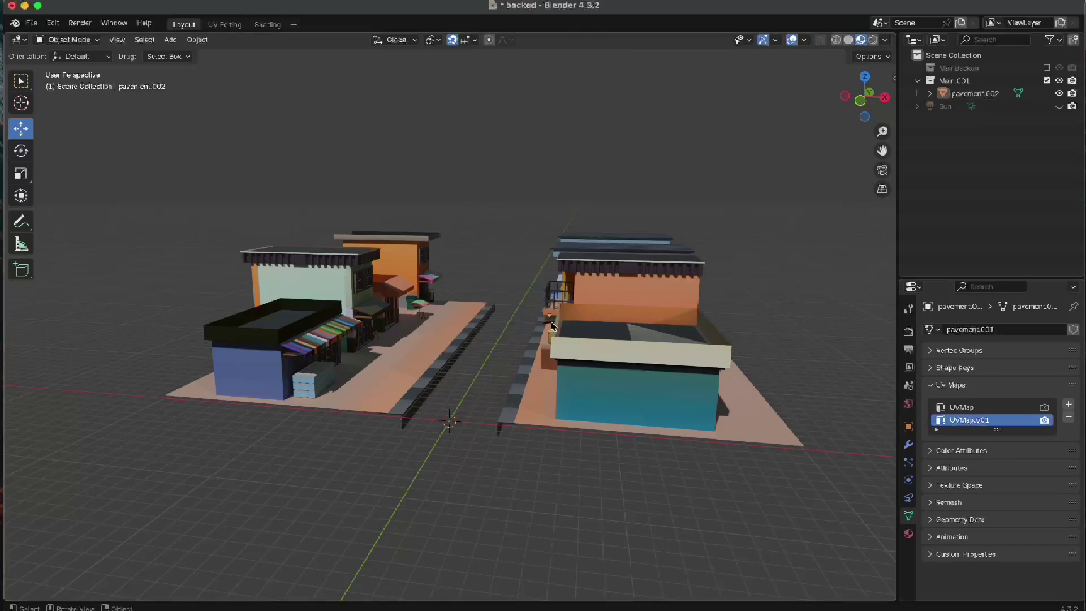
click(974, 409)
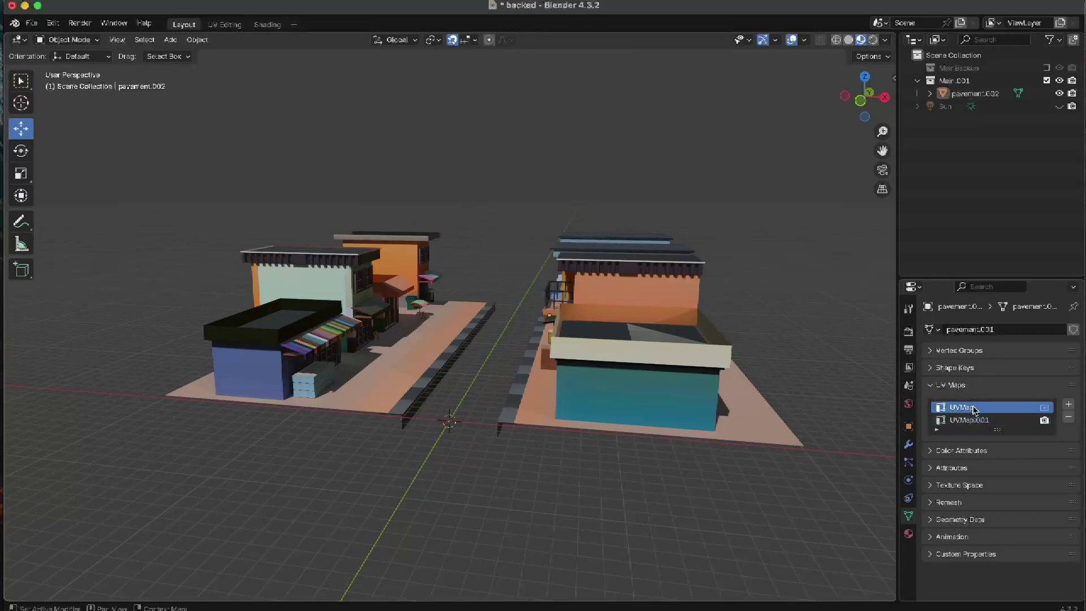
click(1069, 419)
double_click(982, 409)
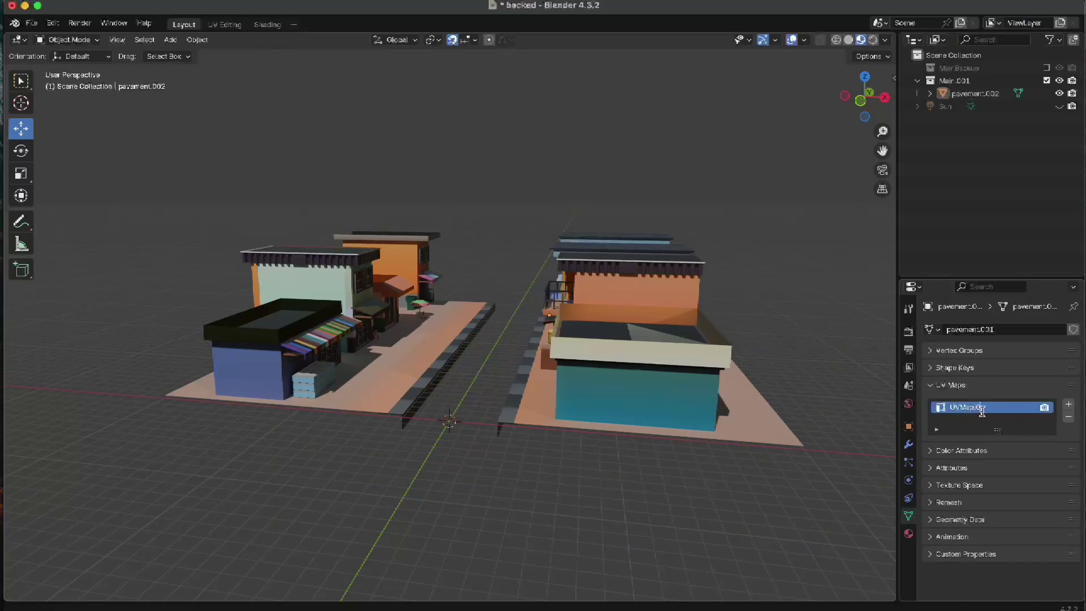
key(Return)
Export the selected street mesh as a Unity FBX, overwriting lagos.fbx in the Downloads folder, and deselect it.
click(408, 351)
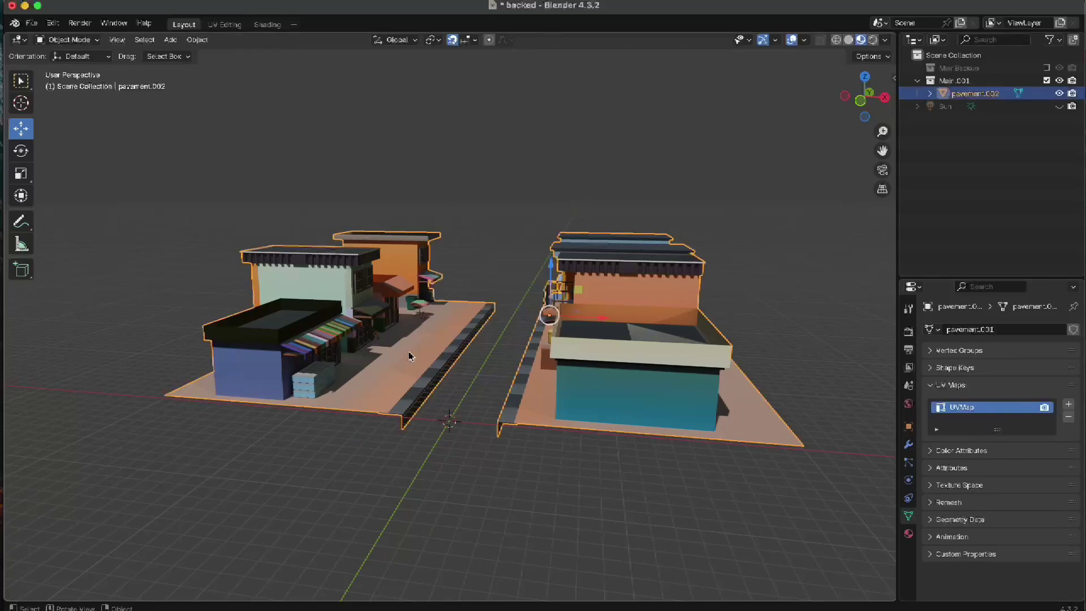
click(34, 25)
click(31, 24)
click(28, 24)
mouse_move(74, 218)
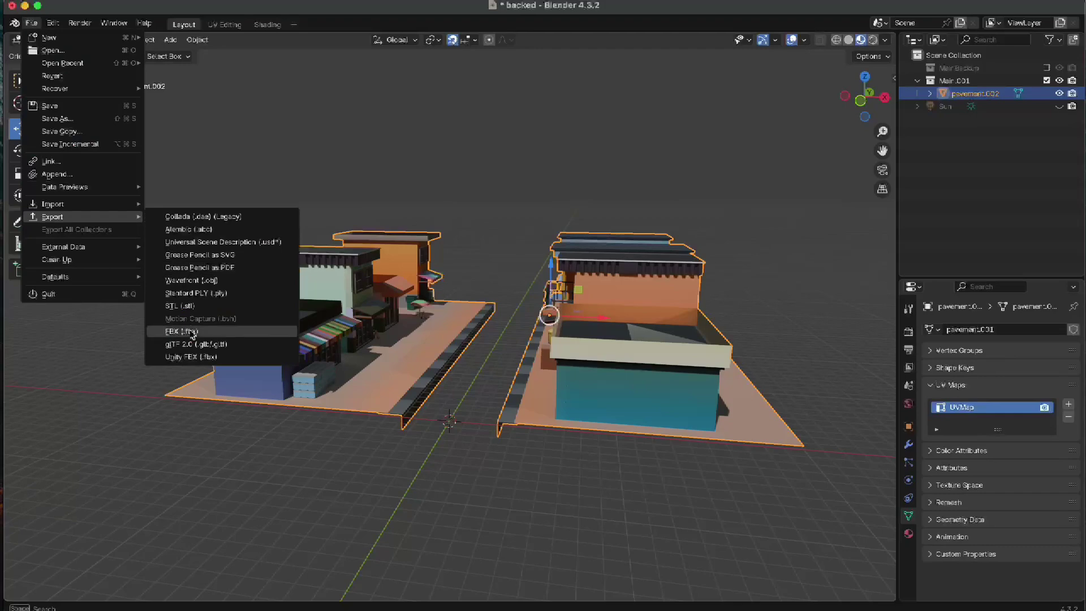
click(220, 357)
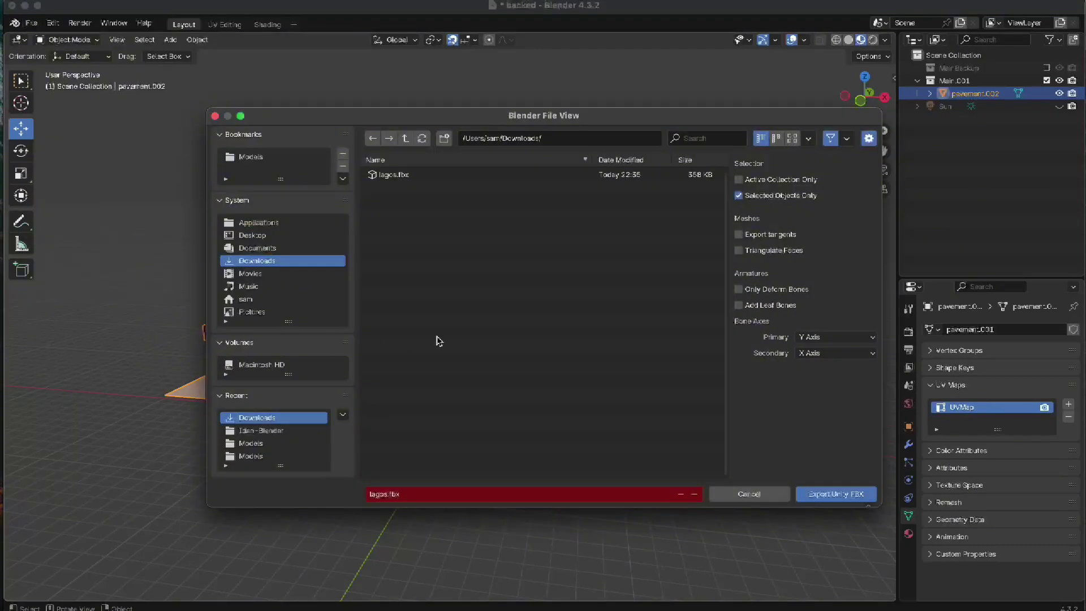
click(436, 177)
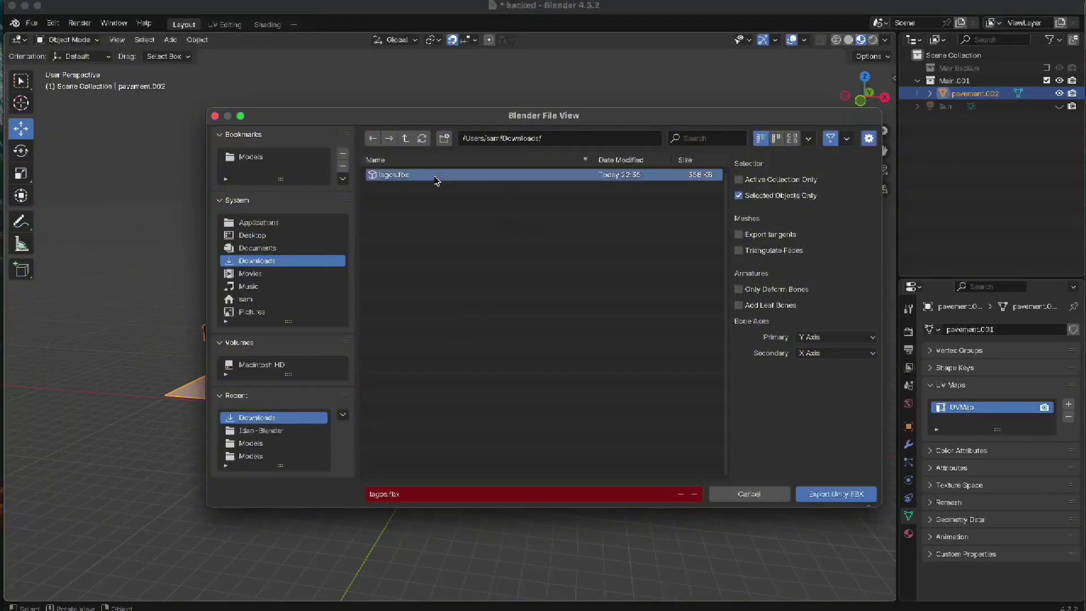
click(836, 495)
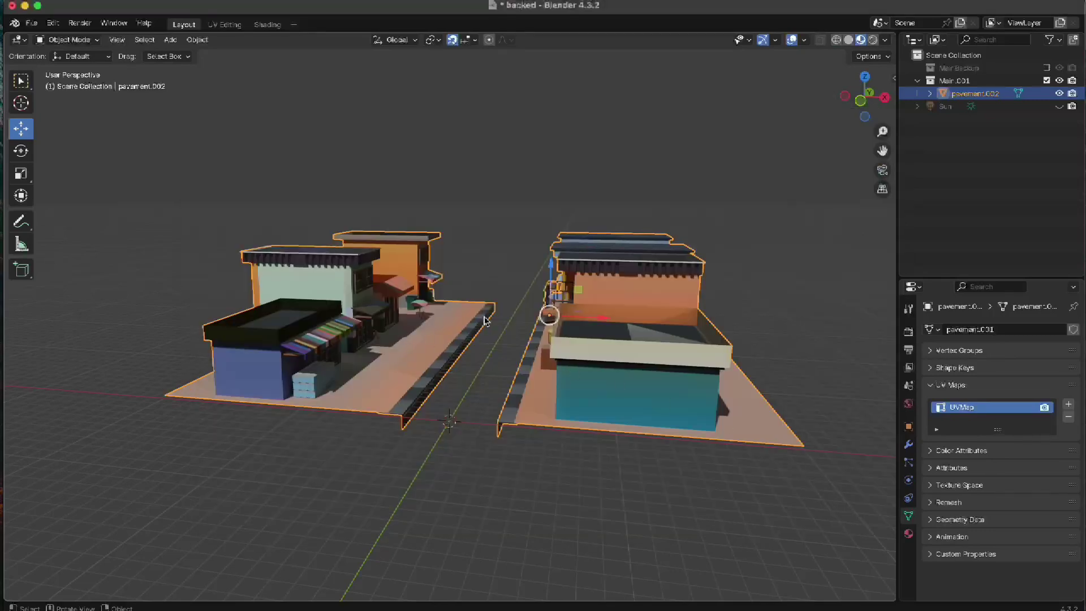
click(409, 450)
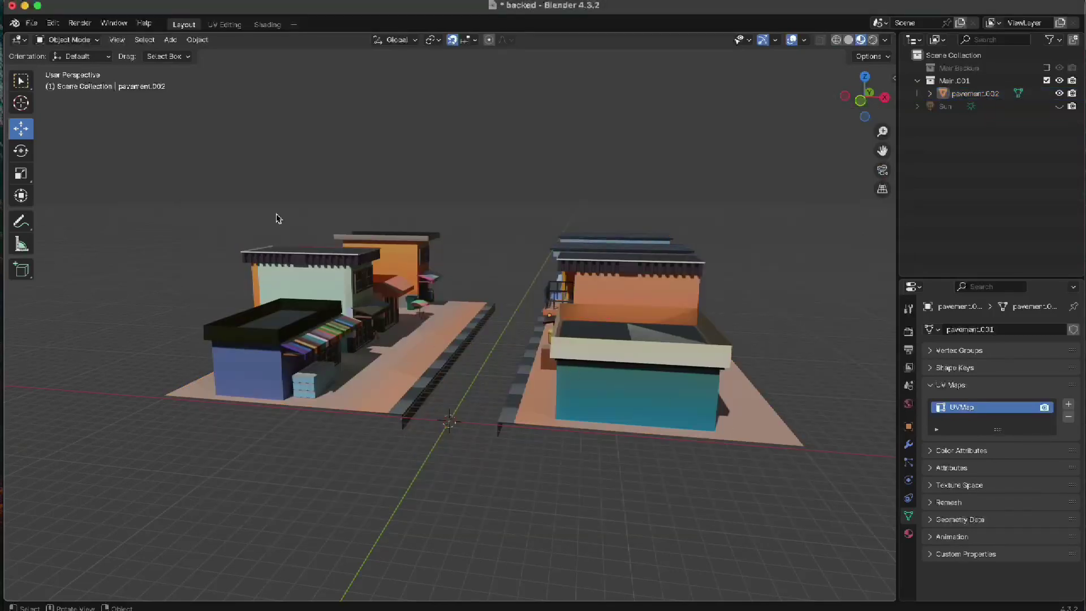
Switch to Unity and bring lagos.fbx from Finder into the Demo assets folder and the SampleScene hierarchy.
click(224, 24)
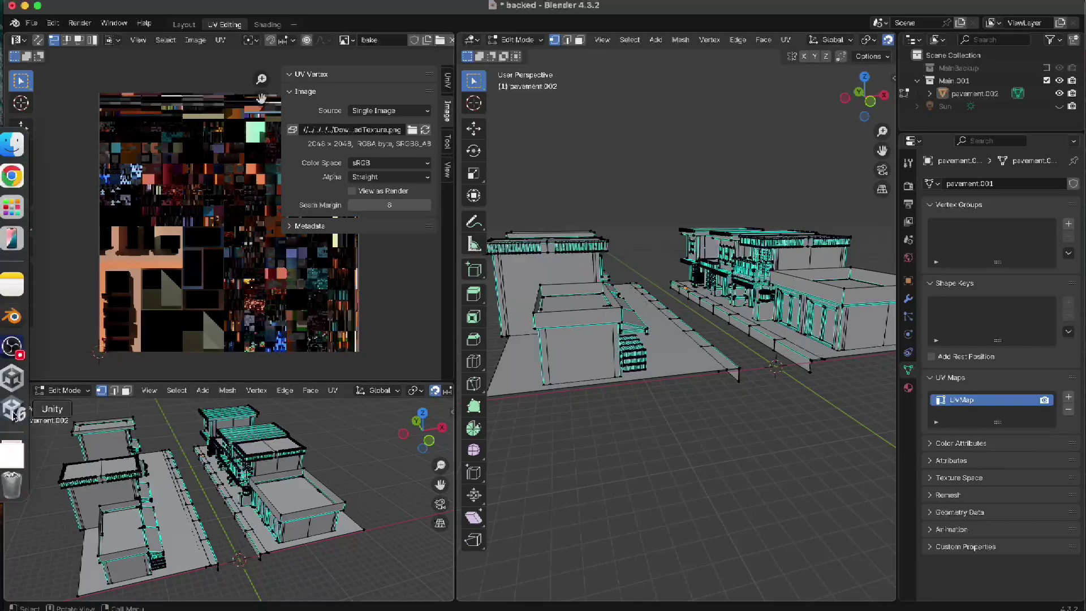
click(28, 410)
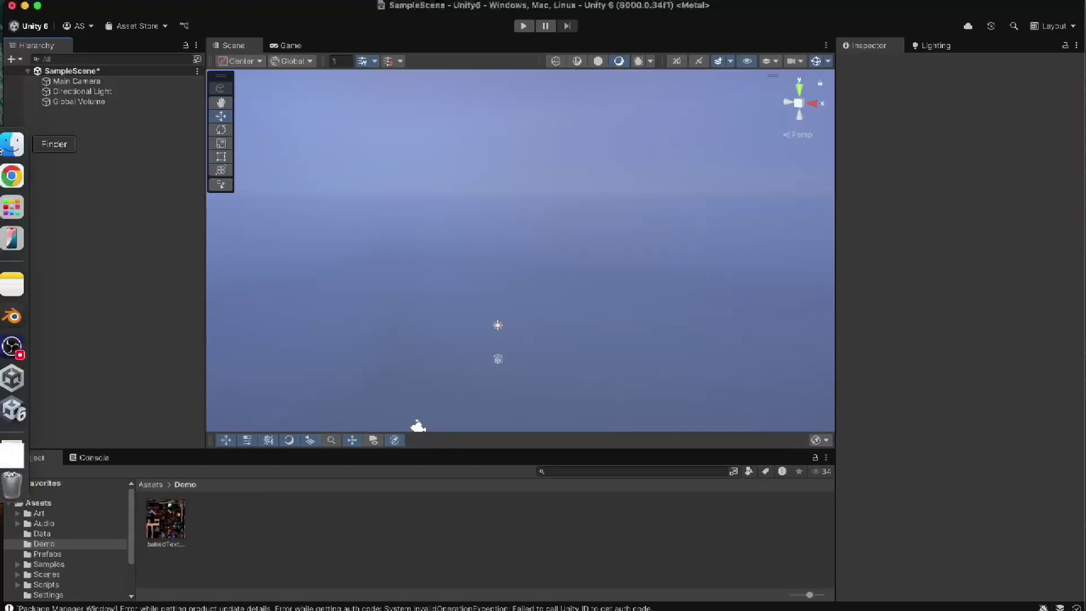
click(4, 148)
drag(634, 452, 300, 529)
click(271, 532)
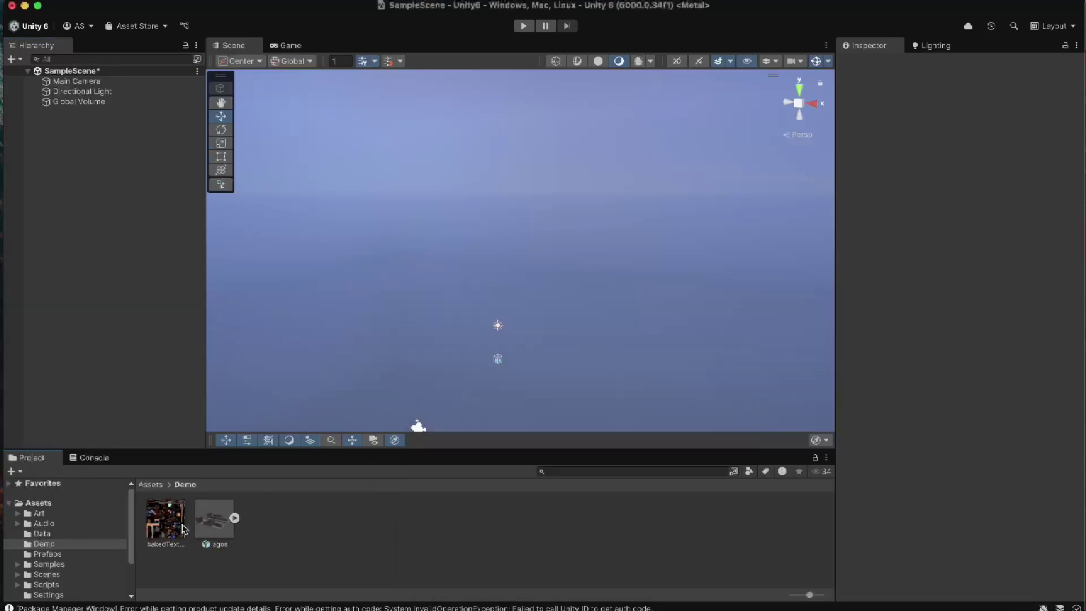
drag(217, 530, 124, 276)
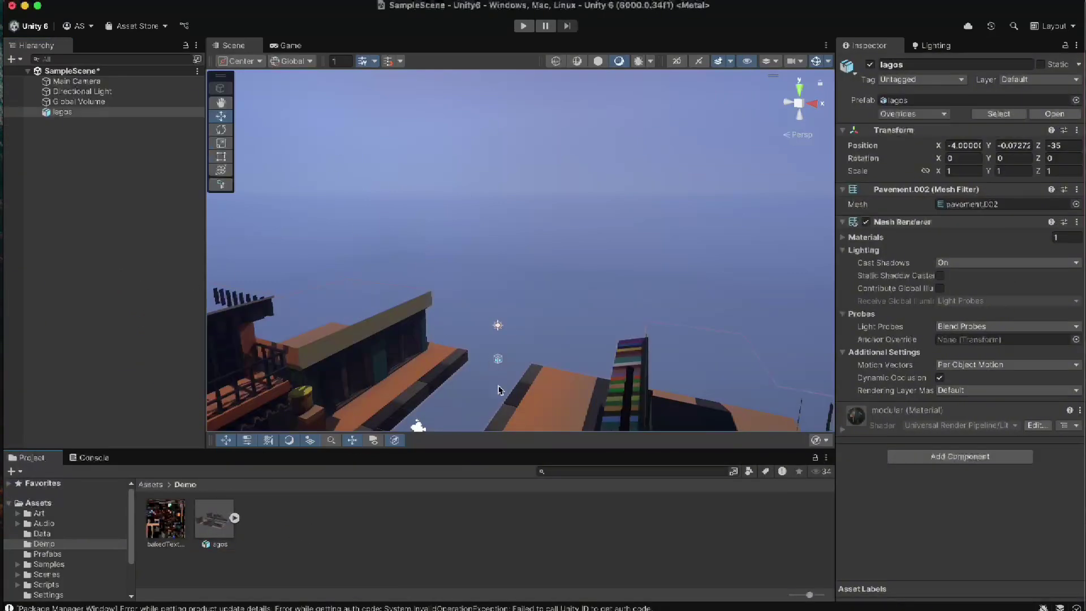
Examine the lagos model's shading and shadows in the Scene view from both ends of the street.
scroll(561, 367, down, 5)
middle_drag(550, 366, 560, 300)
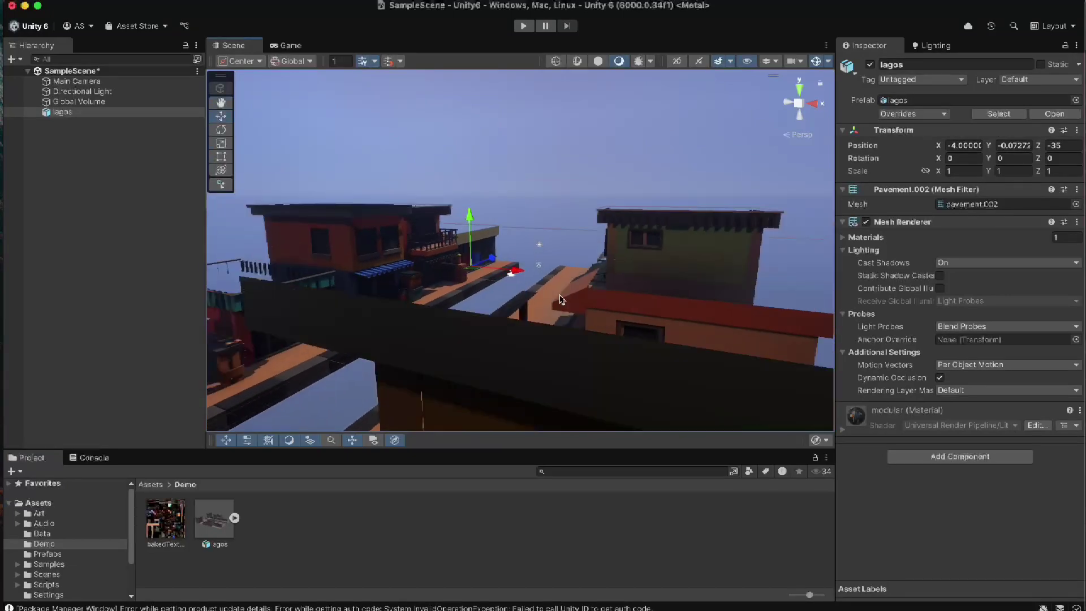
scroll(484, 303, down, 3)
middle_drag(484, 303, 525, 284)
scroll(526, 283, down, 3)
alt+drag(432, 278, 543, 291)
scroll(429, 315, down, 3)
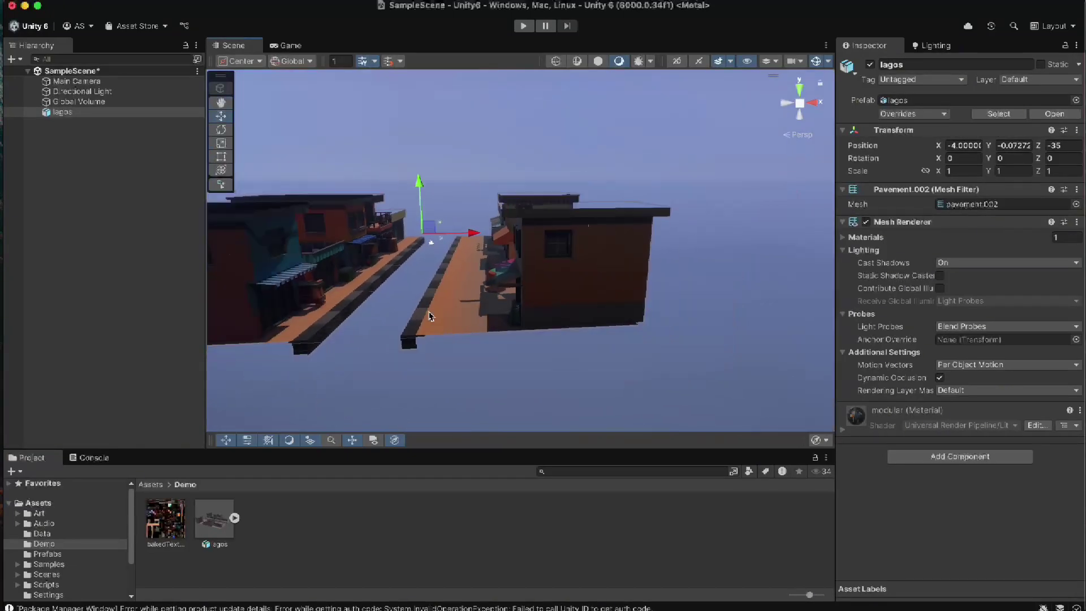
middle_drag(430, 315, 521, 319)
scroll(516, 278, up, 4)
alt+drag(517, 277, 560, 324)
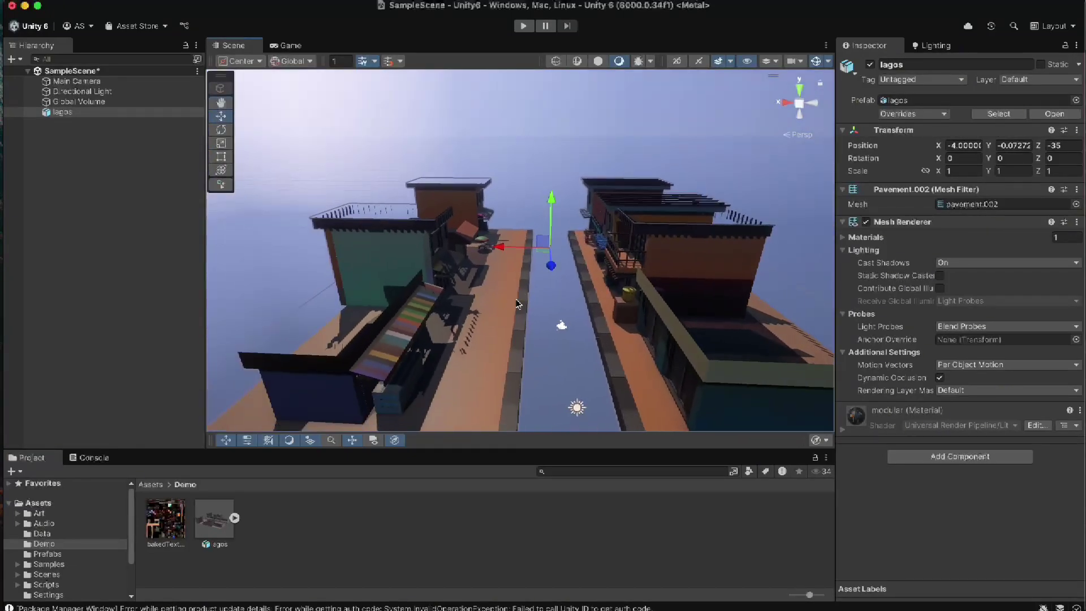
scroll(559, 324, down, 3)
middle_drag(560, 325, 510, 303)
scroll(504, 308, up, 4)
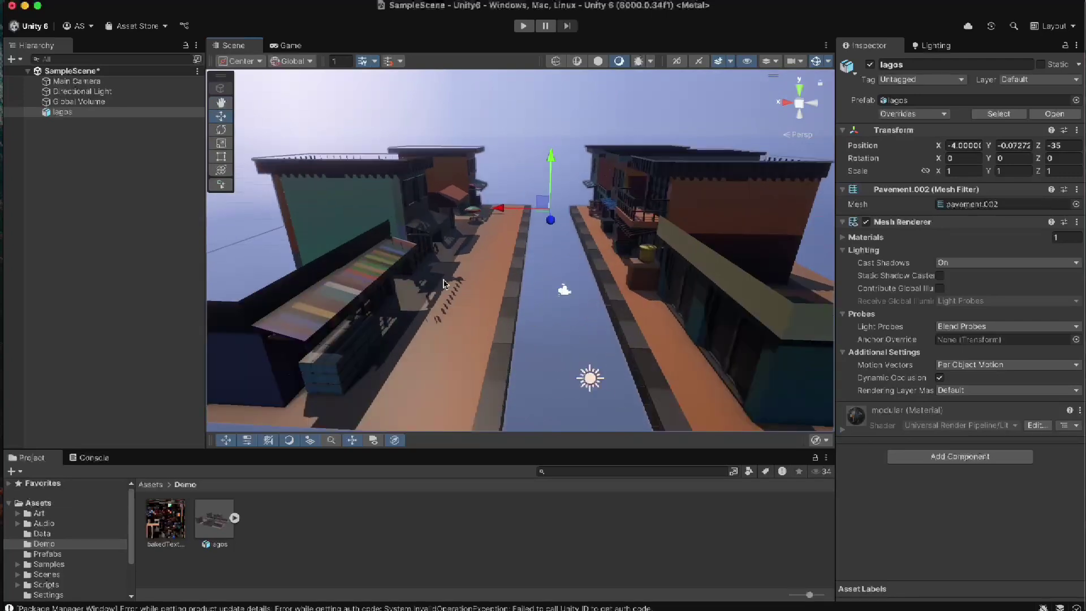
Set the Directional Light's shadow type to No Shadows.
click(79, 91)
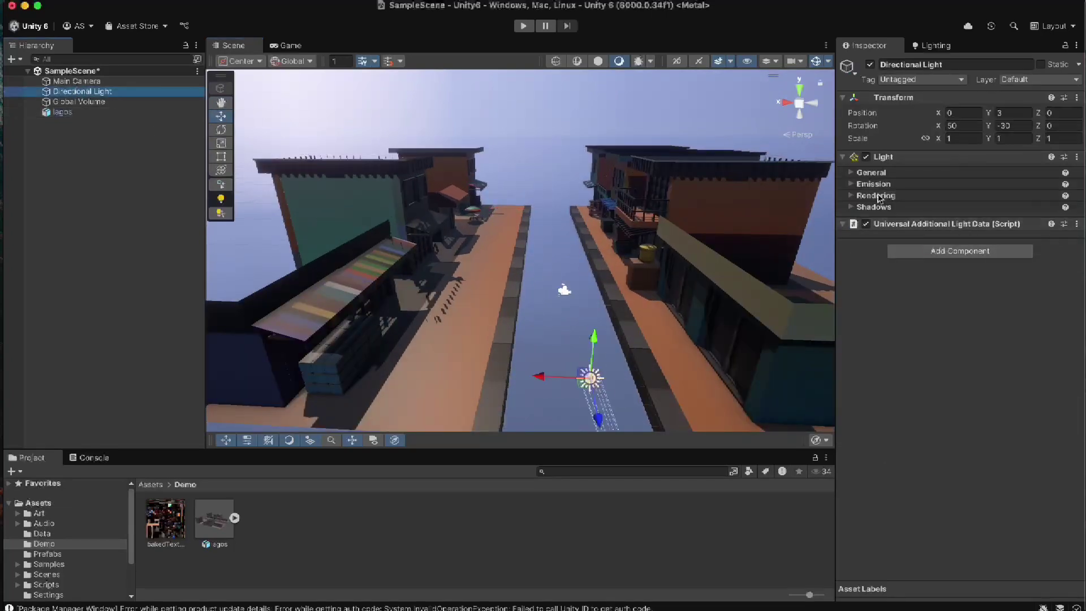
click(851, 207)
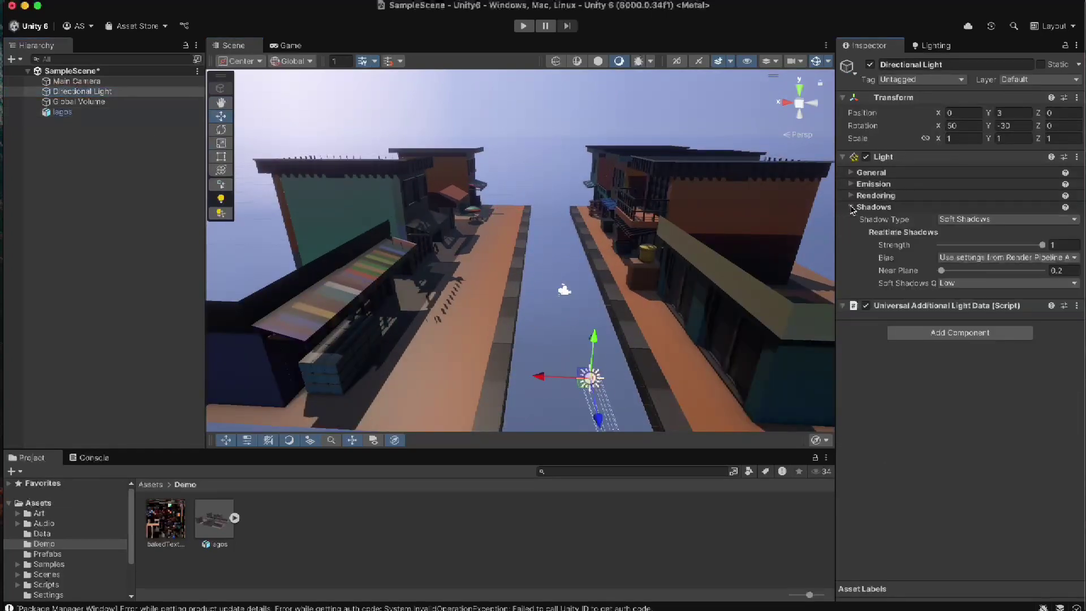
click(958, 221)
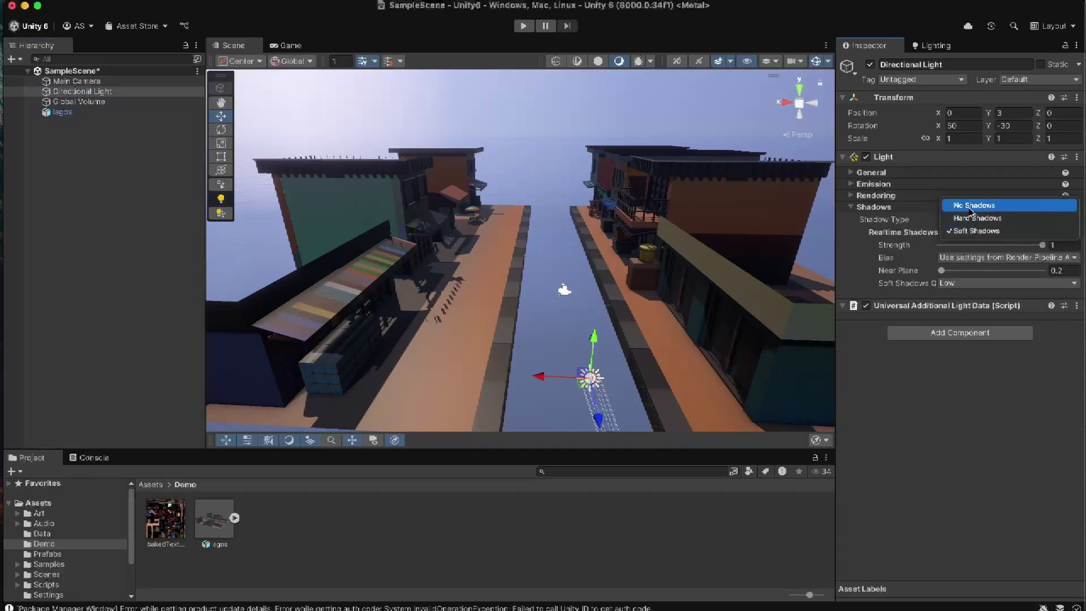
click(971, 206)
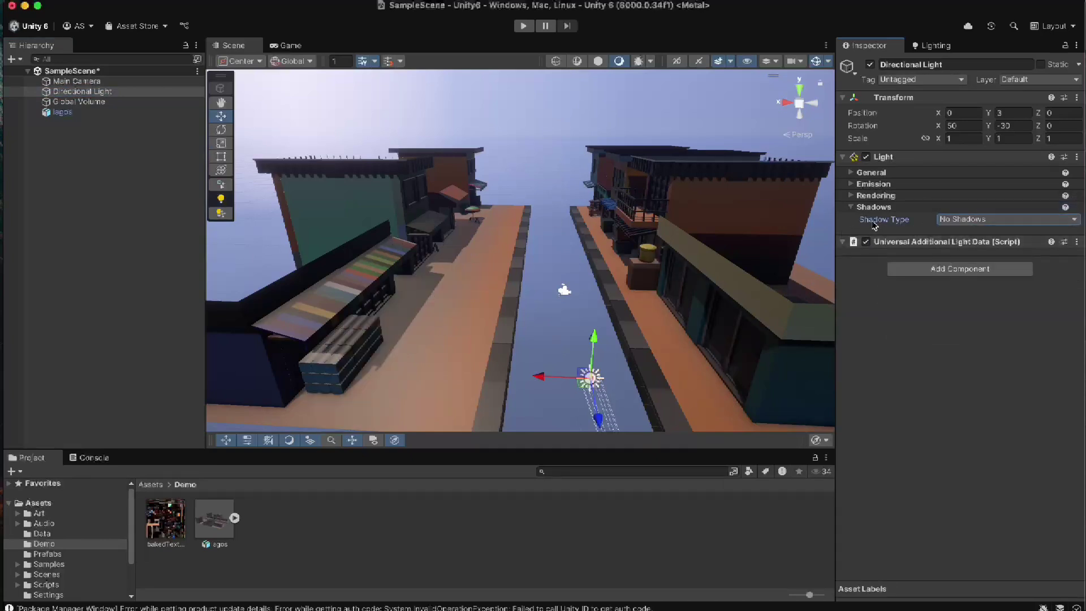
click(854, 208)
click(851, 173)
click(850, 173)
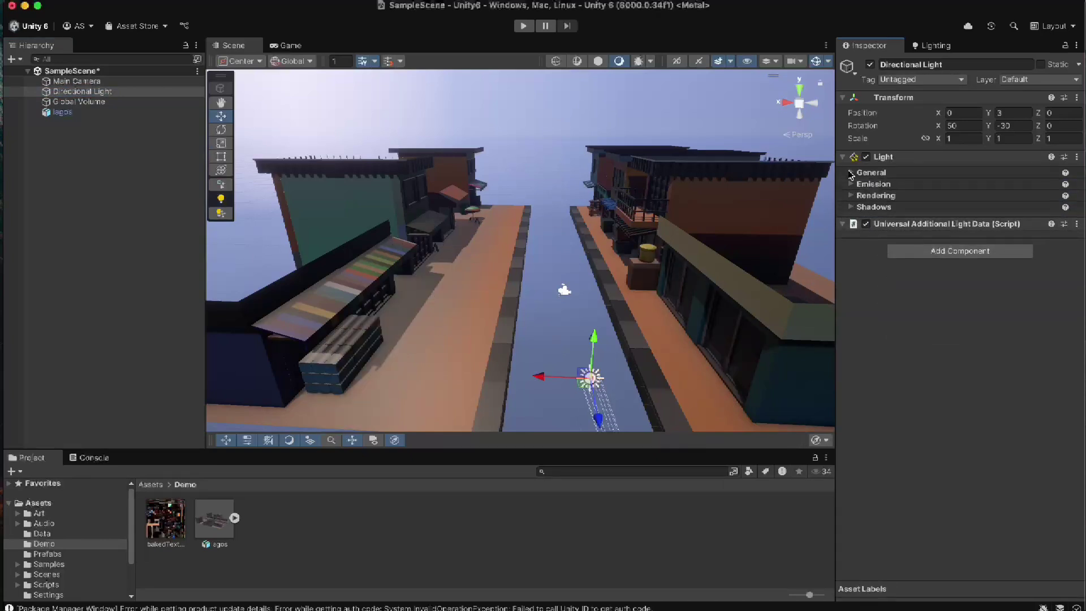
Change the Directional Light's emission appearance to Color and set its intensity to 3.
click(852, 185)
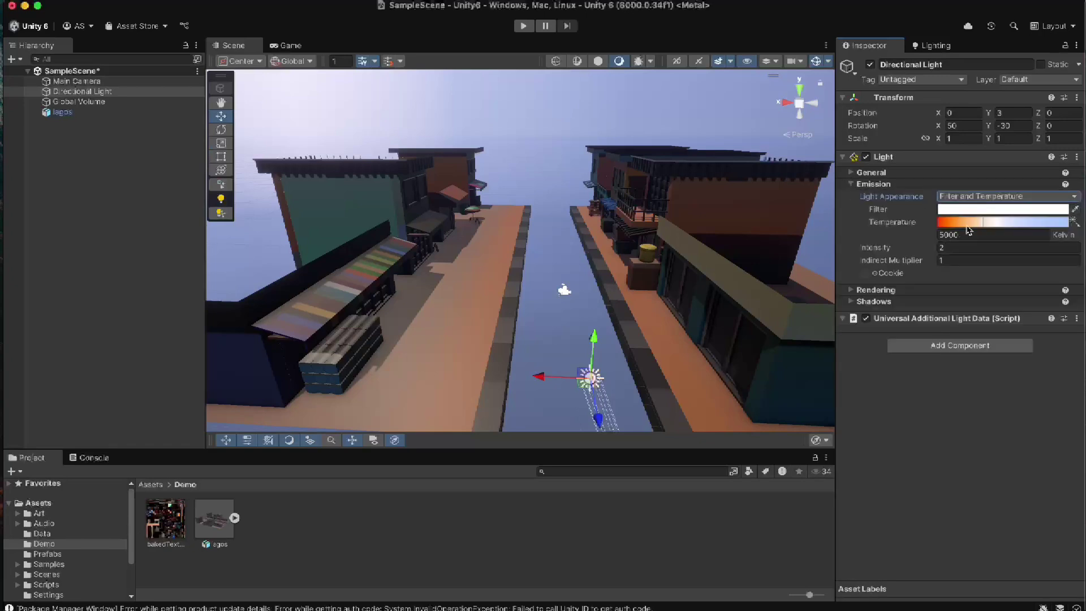
click(970, 196)
click(971, 188)
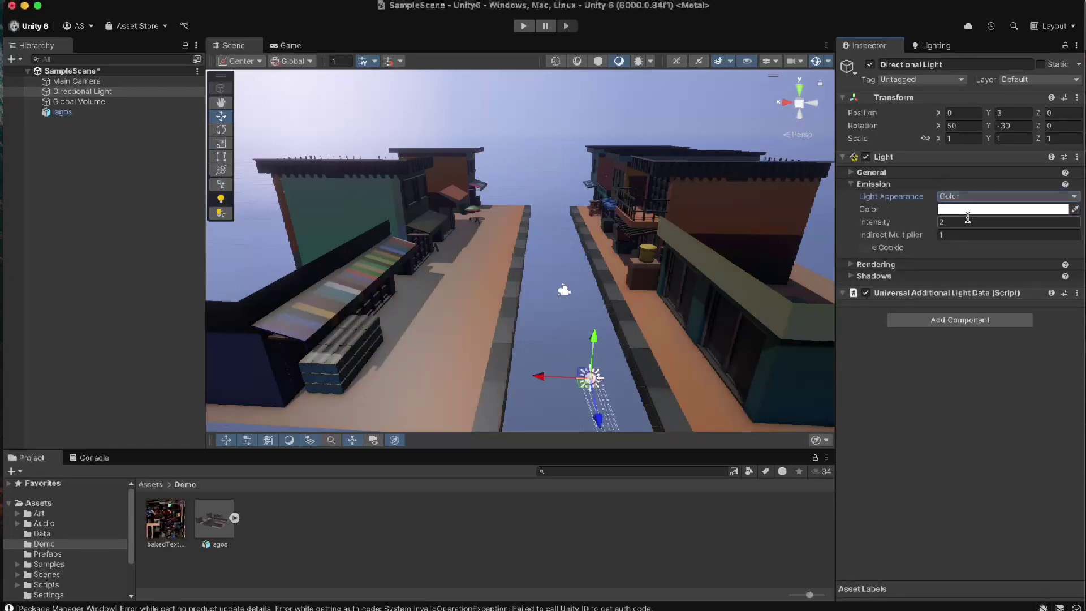
drag(926, 223, 950, 223)
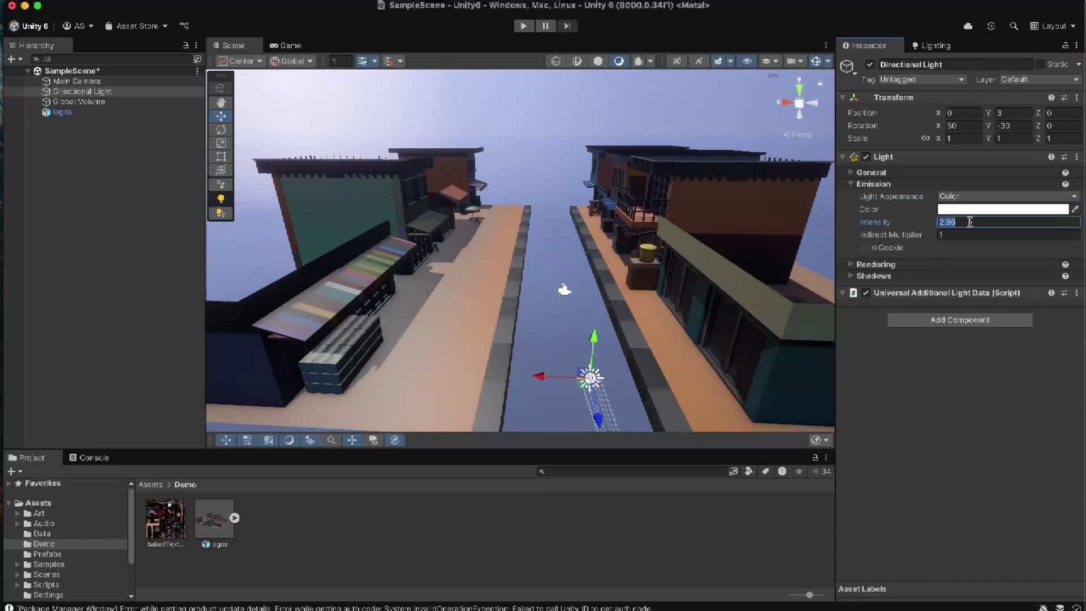
text(3)
key(Return)
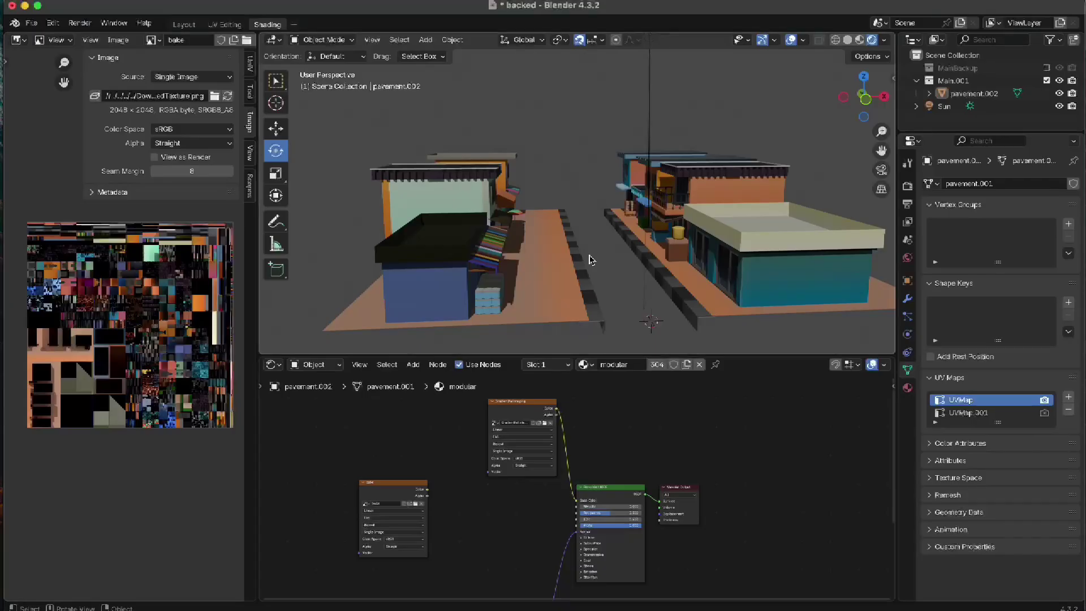
Switch to Blender and examine the shading and shadows on the street buildings along both sides of the road.
mouse_move(590, 257)
middle_down()
mouse_move(541, 258)
mouse_move(523, 208)
mouse_move(540, 264)
mouse_move(588, 274)
middle_up()
scroll(542, 258, up, 5)
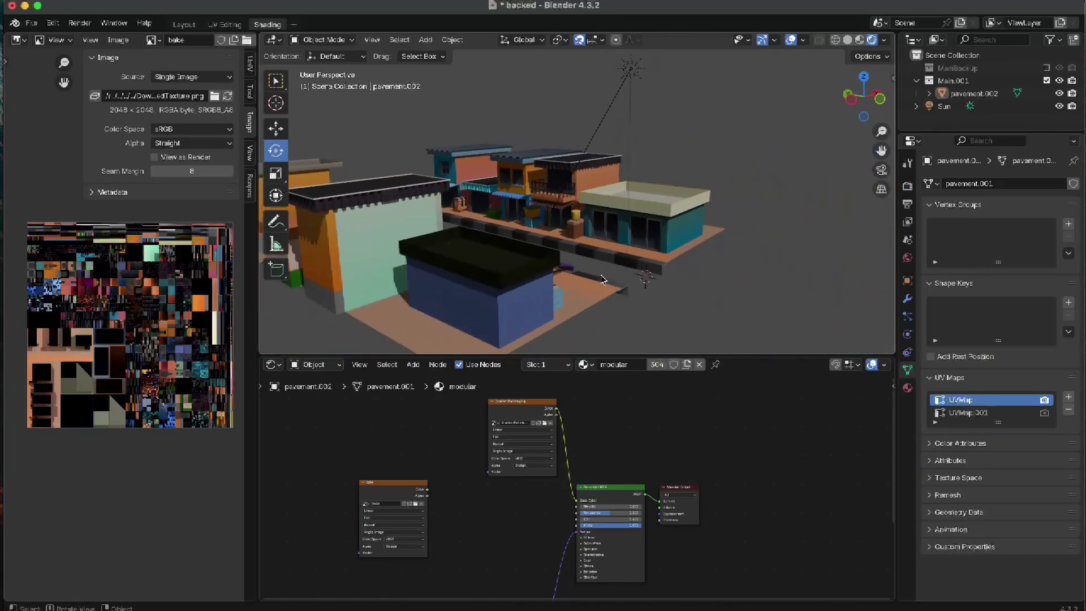
scroll(521, 300, up, 3)
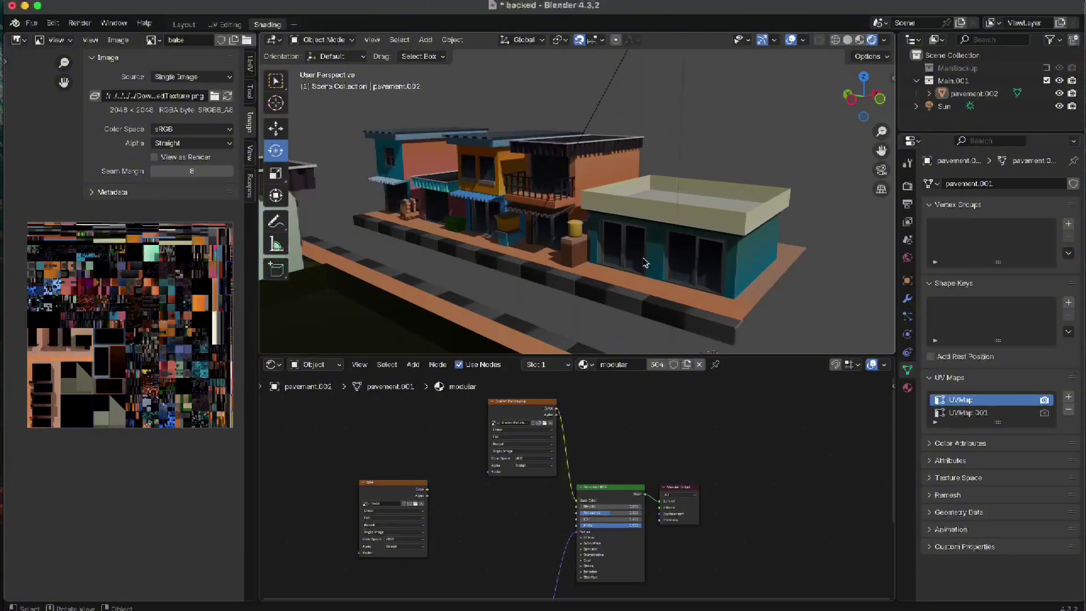
middle_drag(521, 298, 568, 218)
middle_drag(746, 245, 656, 241)
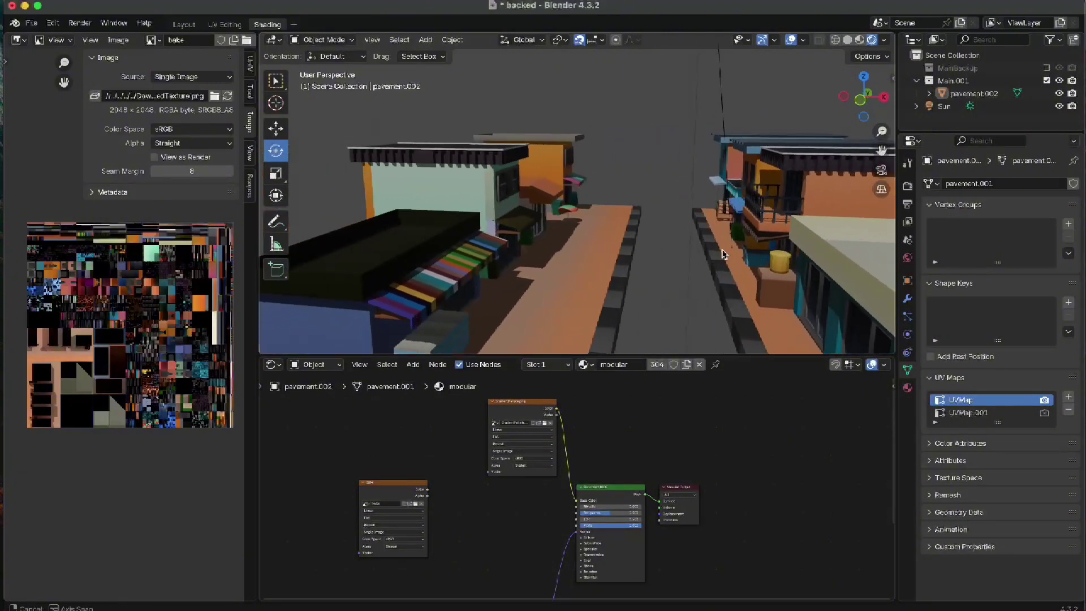
middle_drag(550, 225, 499, 209)
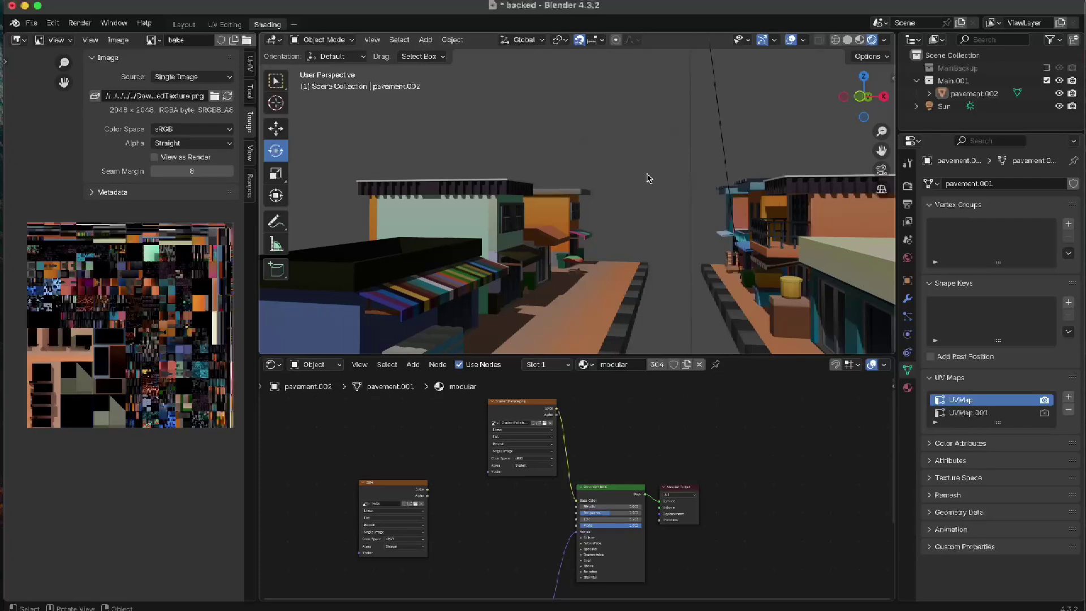
scroll(608, 286, down, 3)
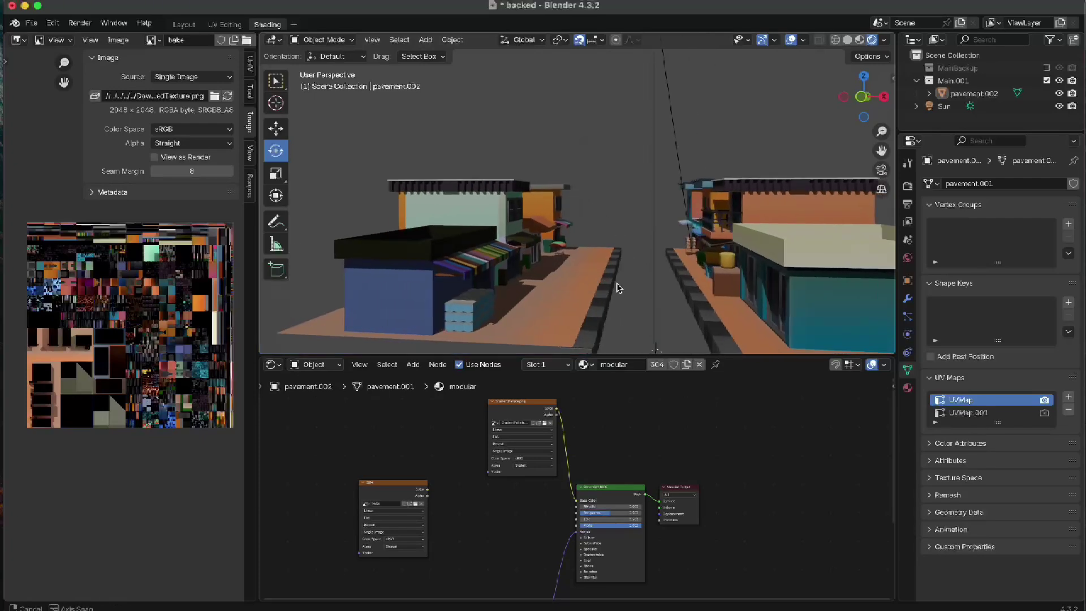
middle_drag(618, 286, 568, 275)
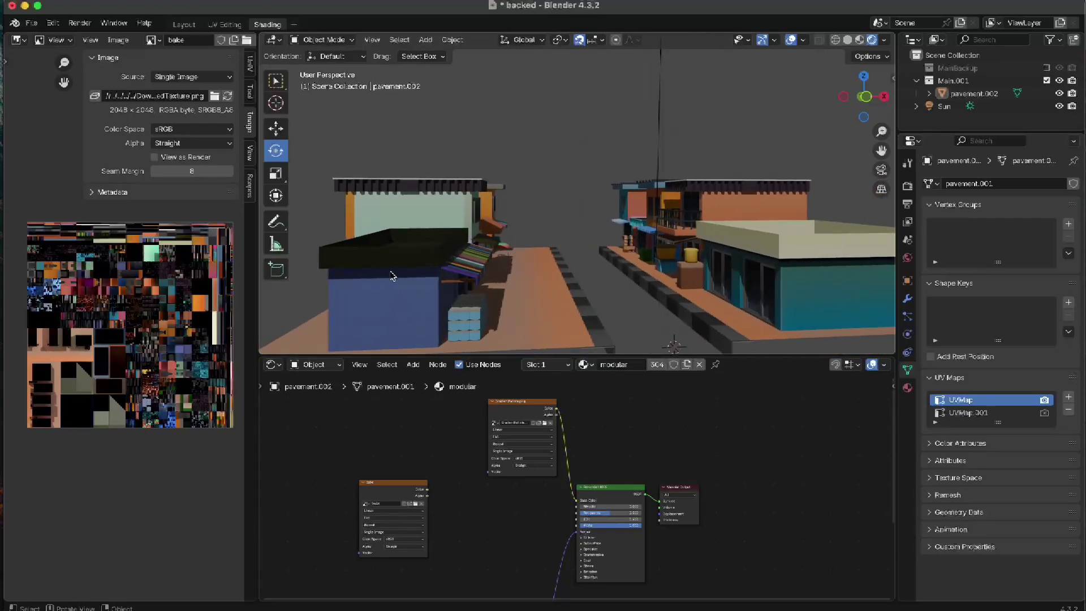
Switch to Unity and apply each baked texture in turn as mat's Base Map, comparing the shading on the street buildings.
mouse_move(2, 310)
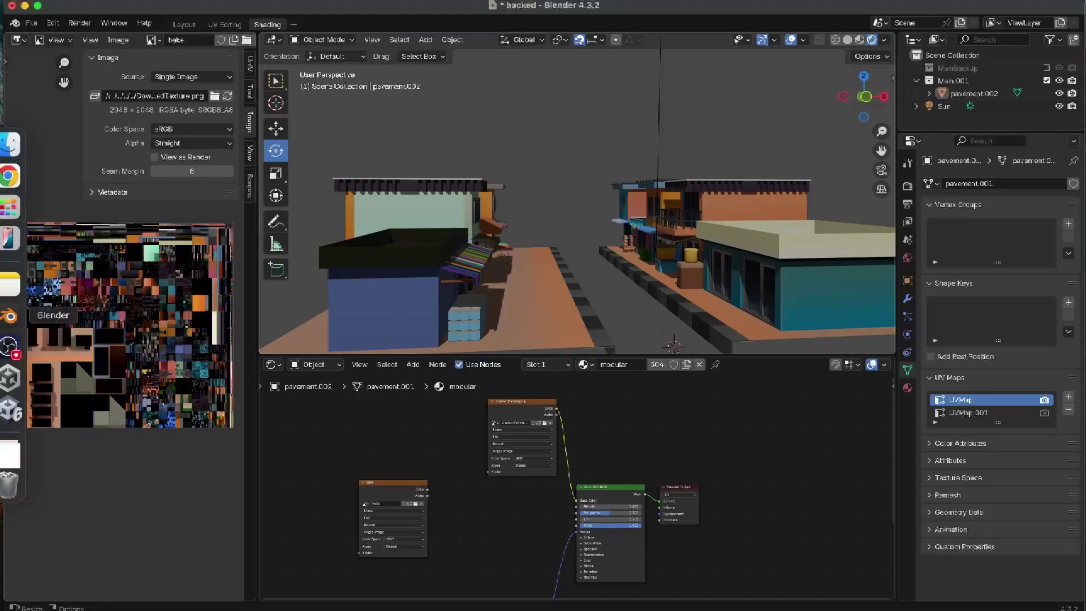
click(8, 408)
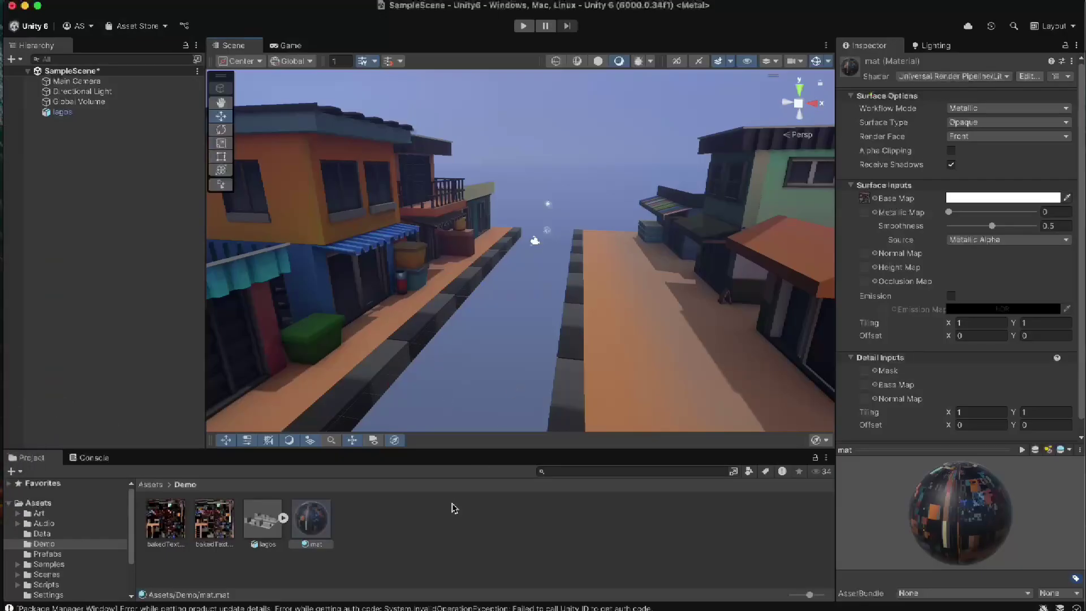
drag(165, 517, 864, 184)
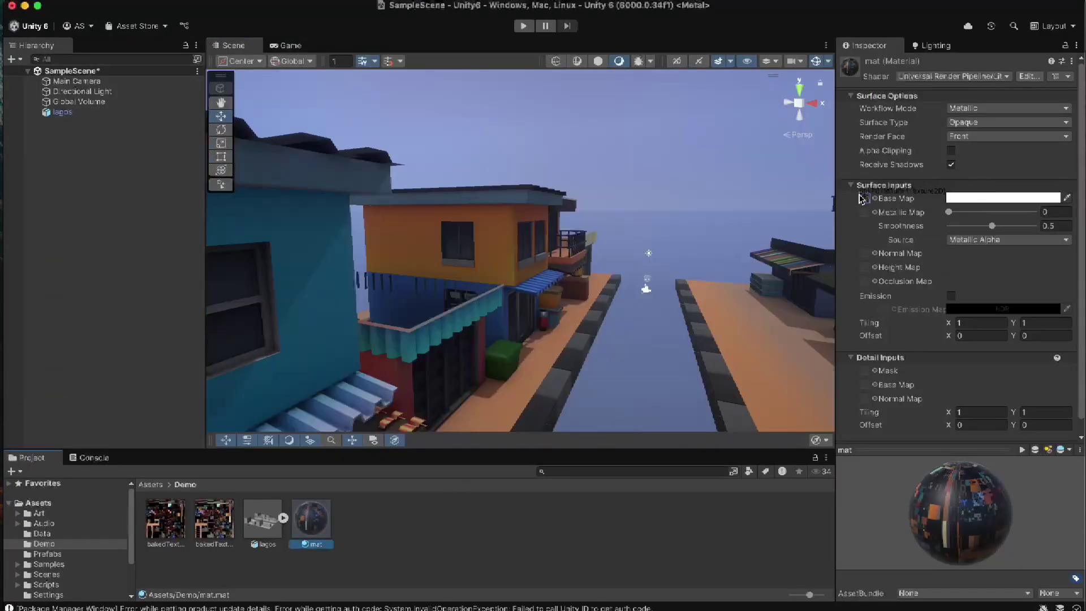
drag(229, 518, 864, 204)
scroll(426, 260, down, 5)
scroll(455, 270, up, 5)
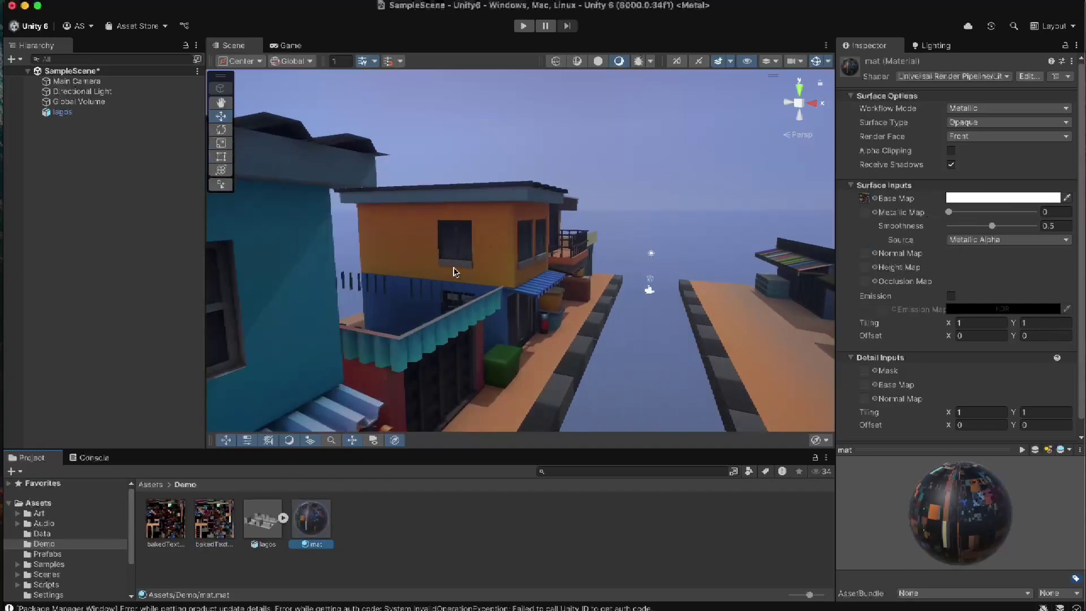
alt+drag(454, 271, 485, 274)
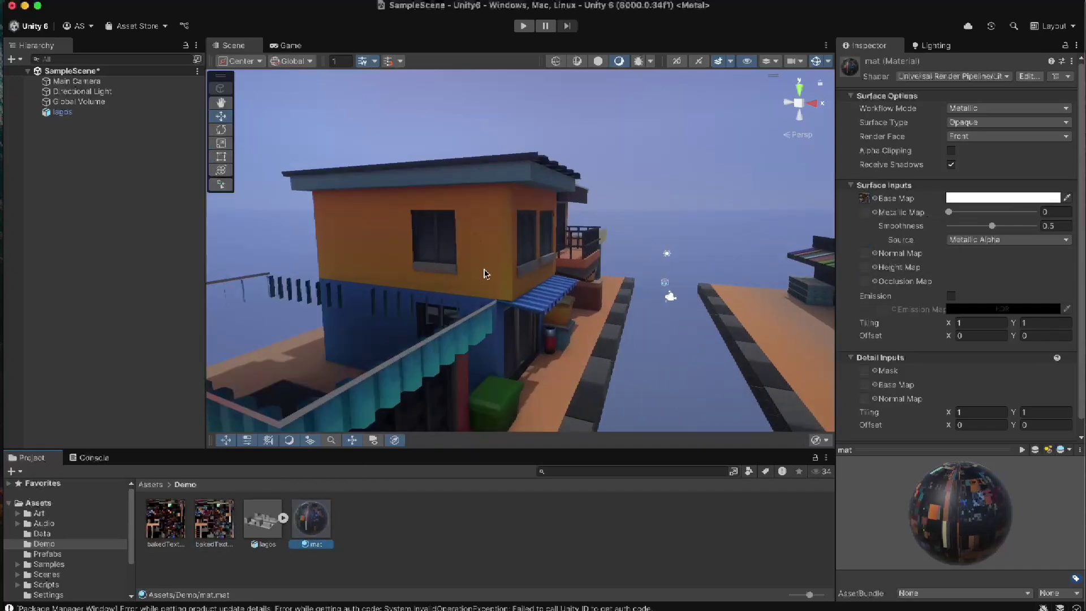
alt+drag(782, 284, 611, 298)
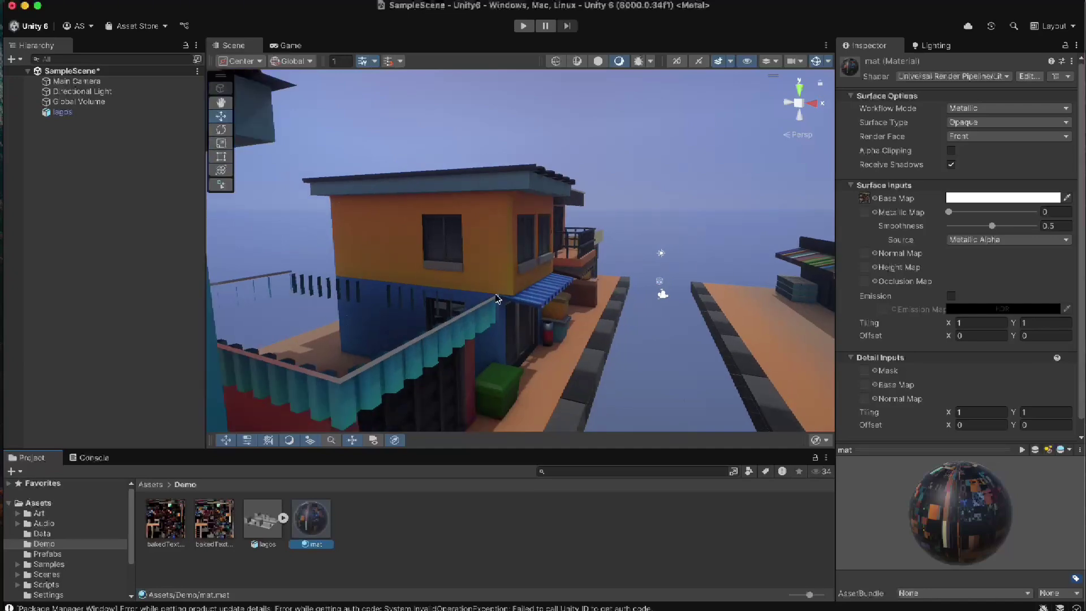
Switch to Blender and brighten the World background color to near white, then return the shader editor to Object shading.
click(13, 377)
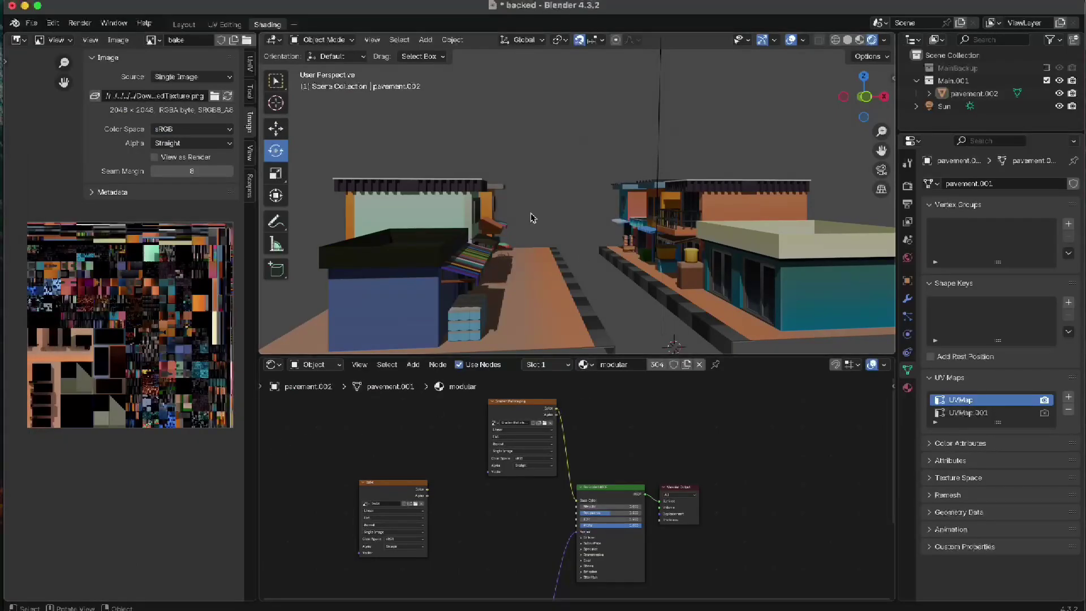
click(329, 369)
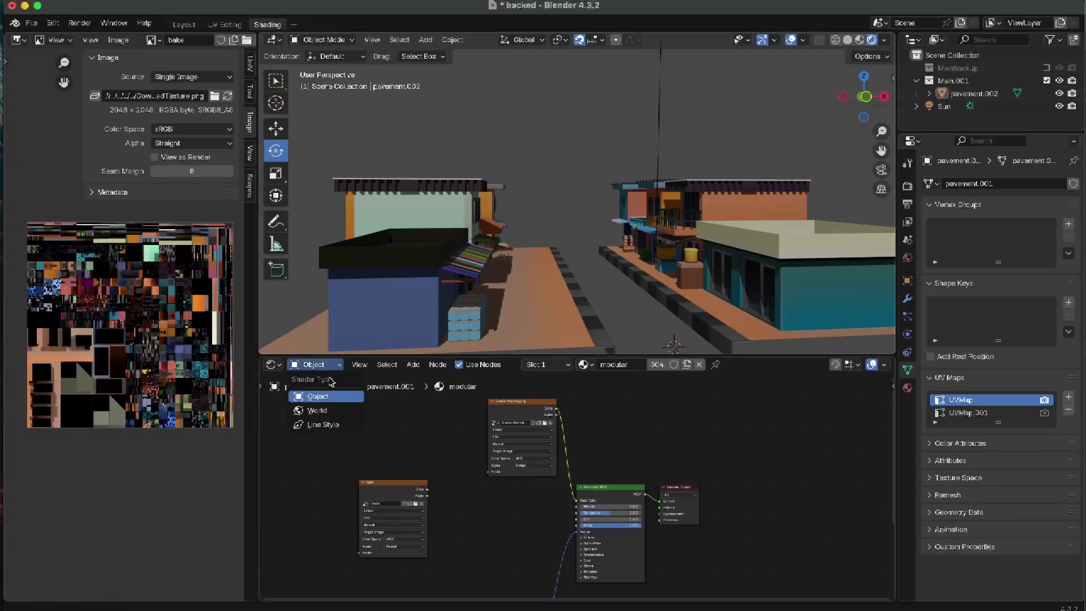
click(327, 408)
click(605, 501)
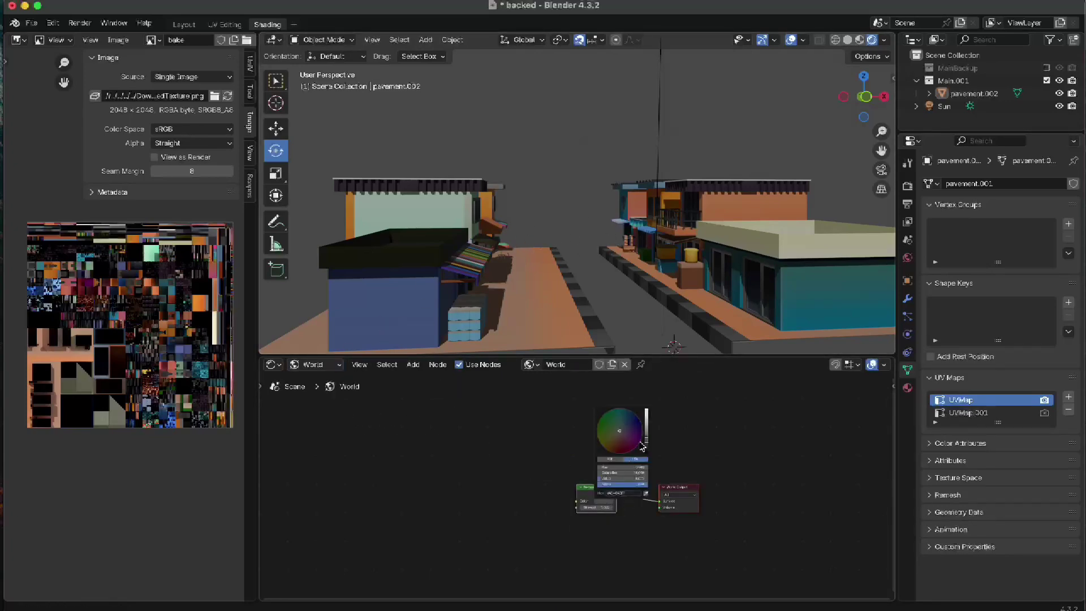
drag(649, 442, 647, 413)
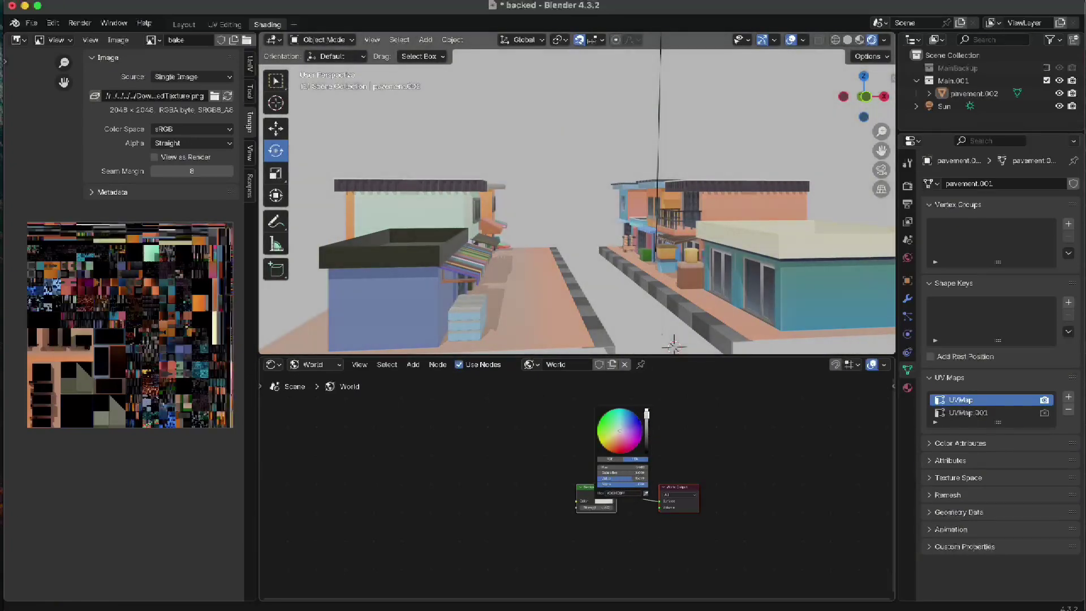
click(336, 365)
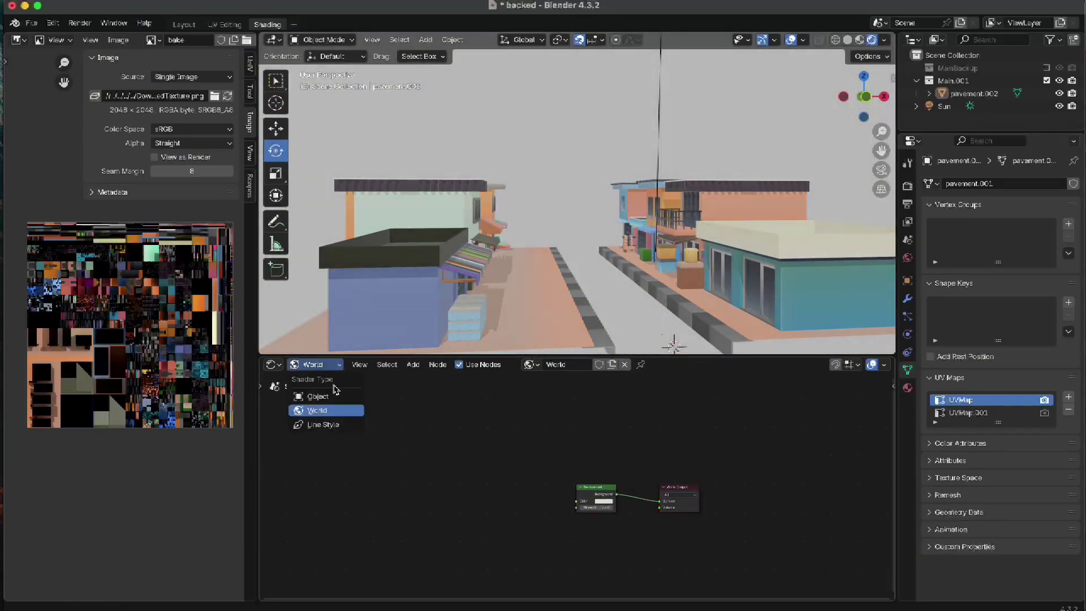
click(334, 400)
Select the pavement.002 street mesh and set the scene's render engine to Cycles.
click(944, 106)
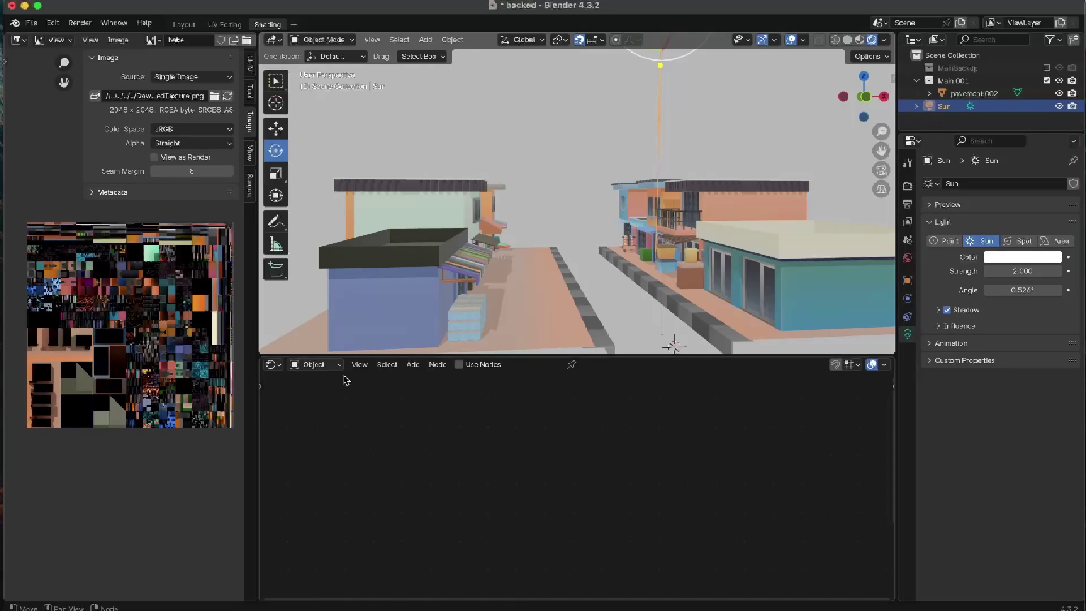
click(315, 365)
click(694, 338)
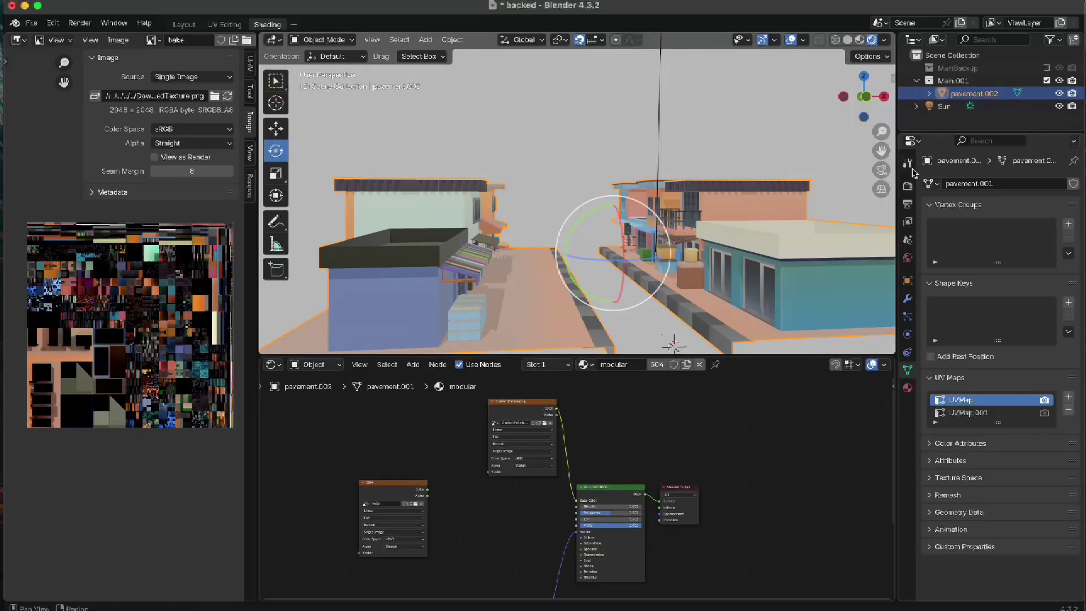
click(907, 186)
click(1032, 183)
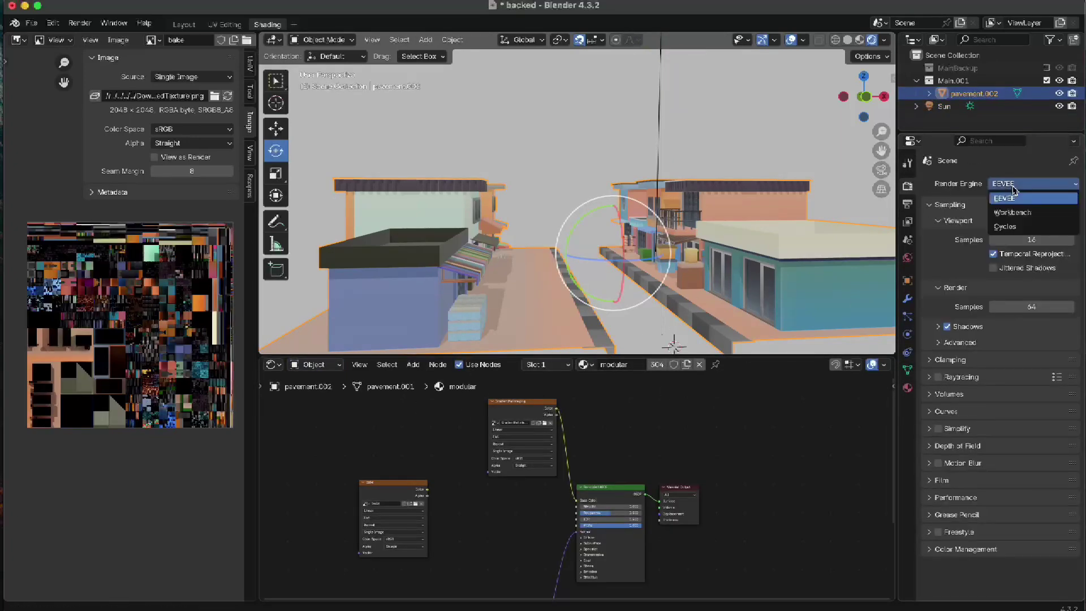
click(1006, 228)
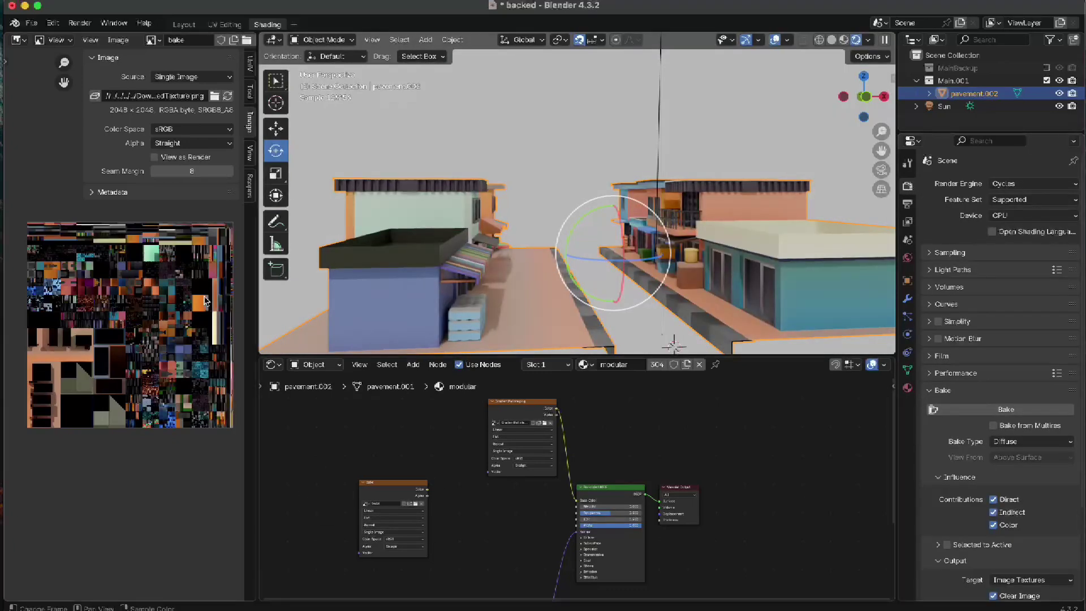